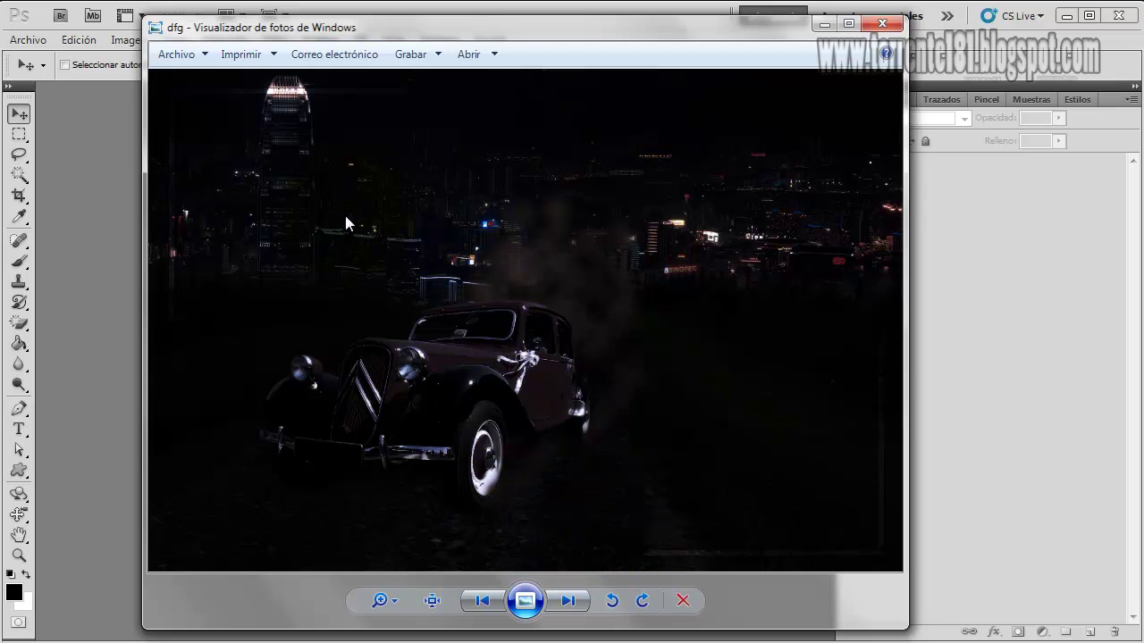
Close the Windows Photo Viewer preview of the finished 'dfg' night montage.
click(873, 25)
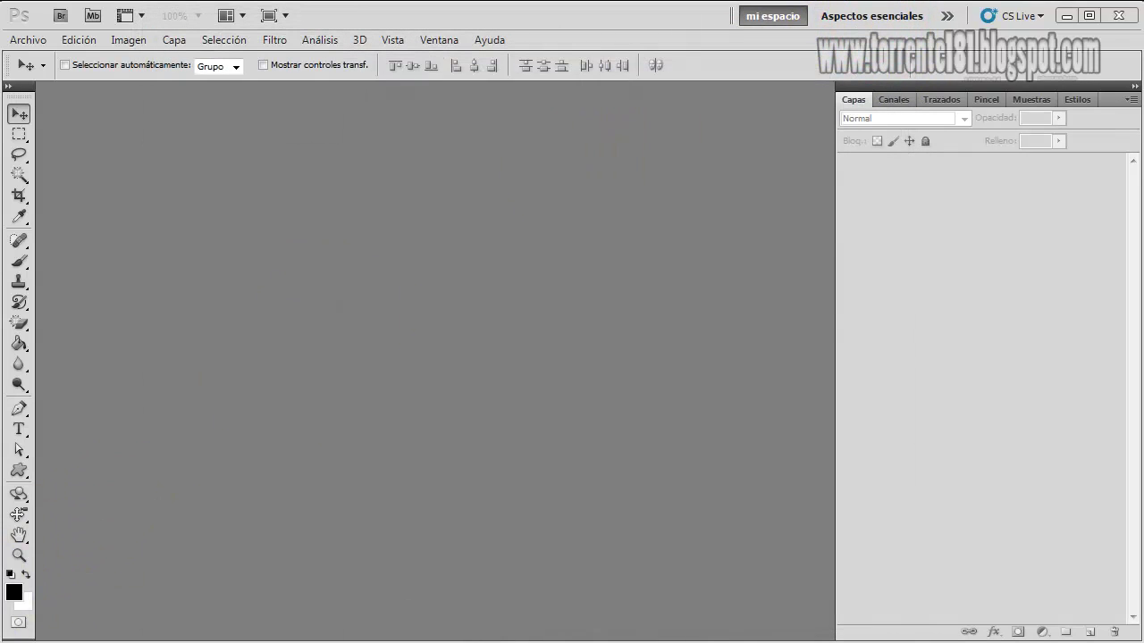
click(13, 616)
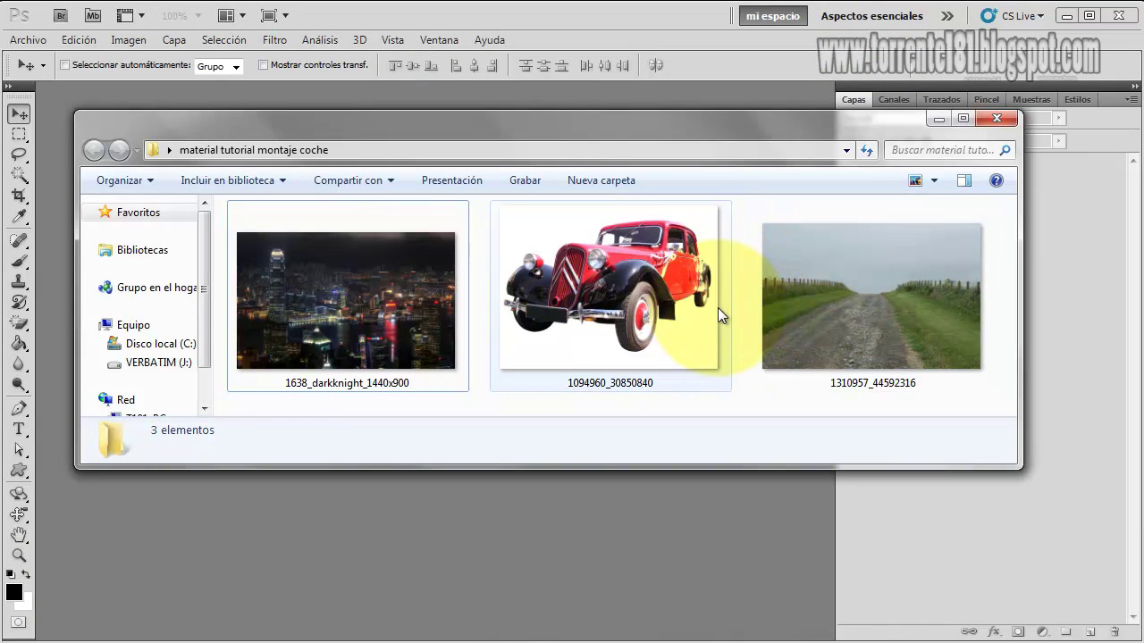
click(990, 123)
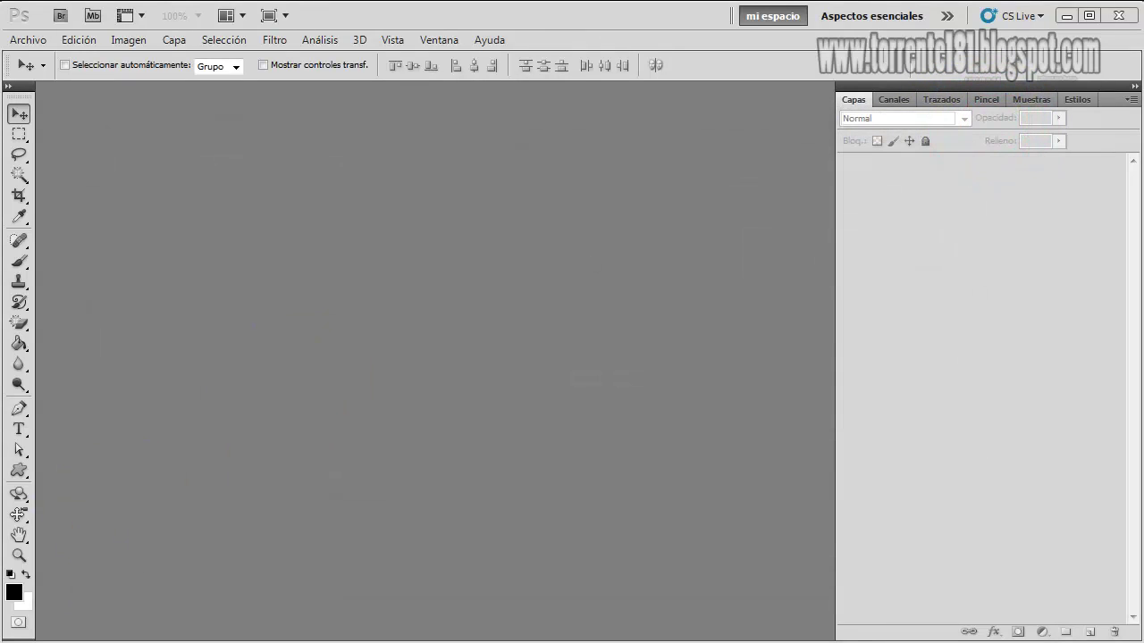
scroll(760, 320, up, 2)
scroll(1010, 309, up, 2)
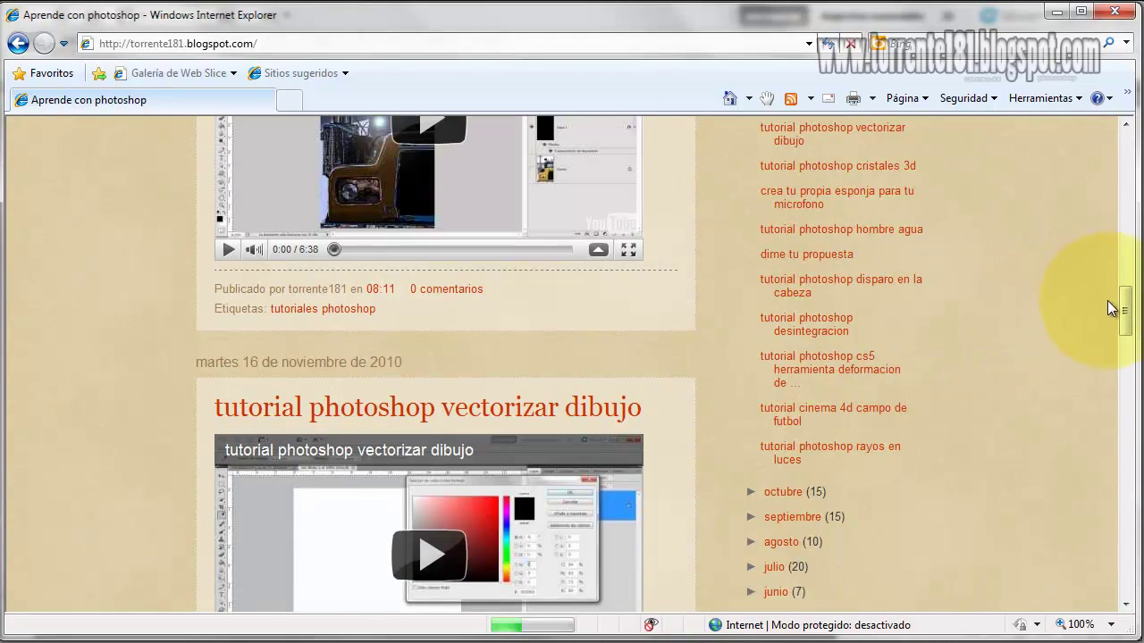
drag(1124, 310, 1124, 192)
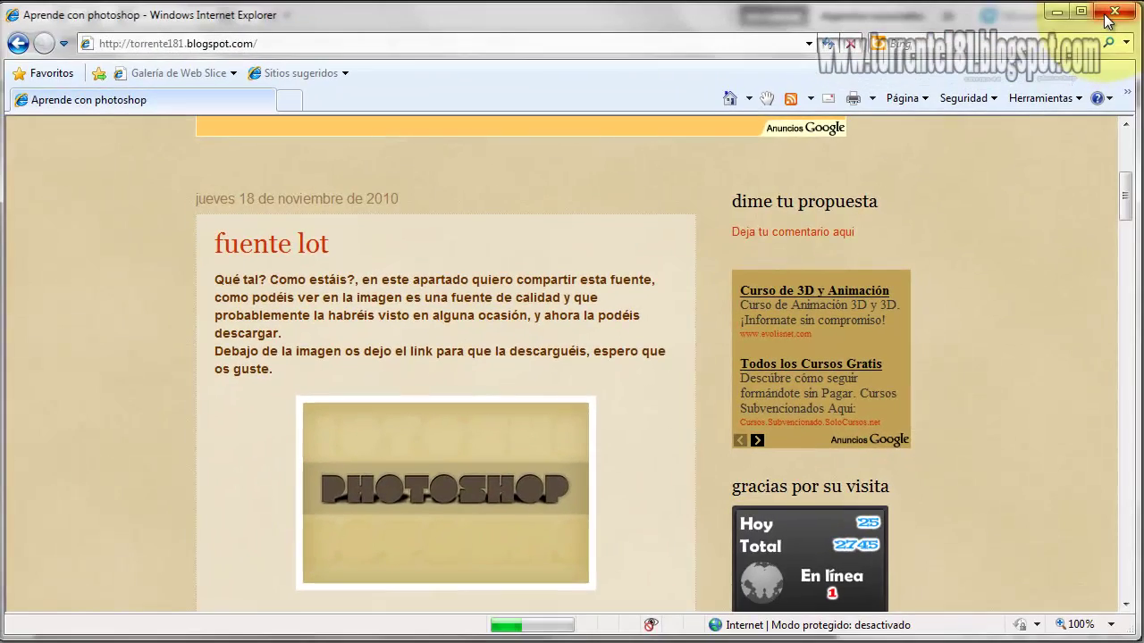
click(1108, 20)
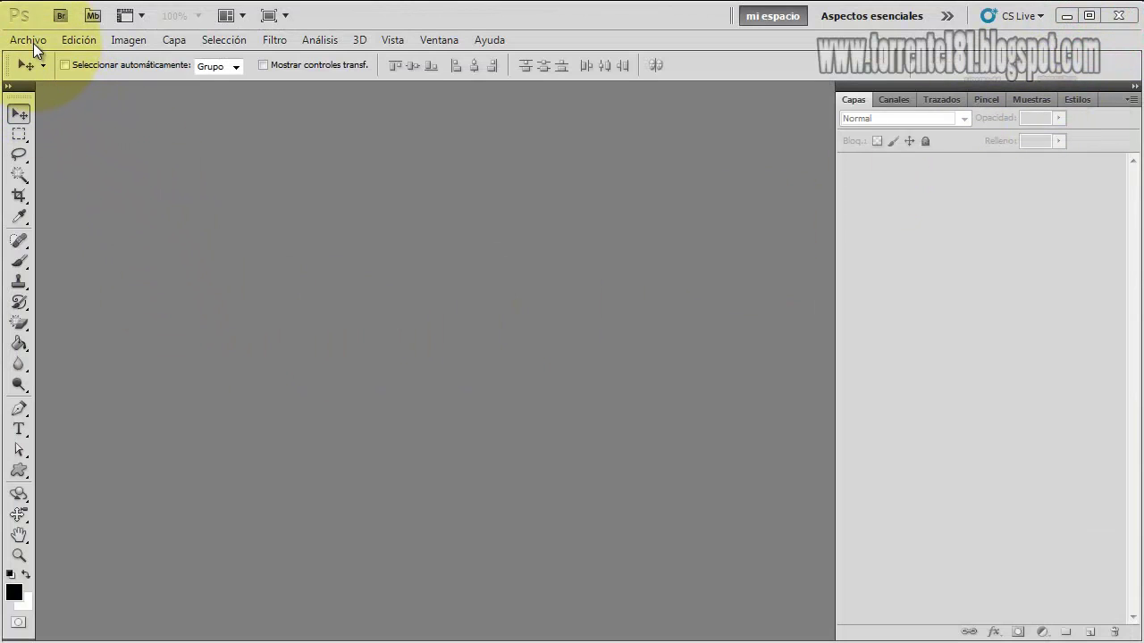
Open 1638_darkknight_1440x900.jpg, 1094960_30850840.jpg and 1310957_44592316.jpg, showing the city photo in front.
click(35, 40)
click(47, 75)
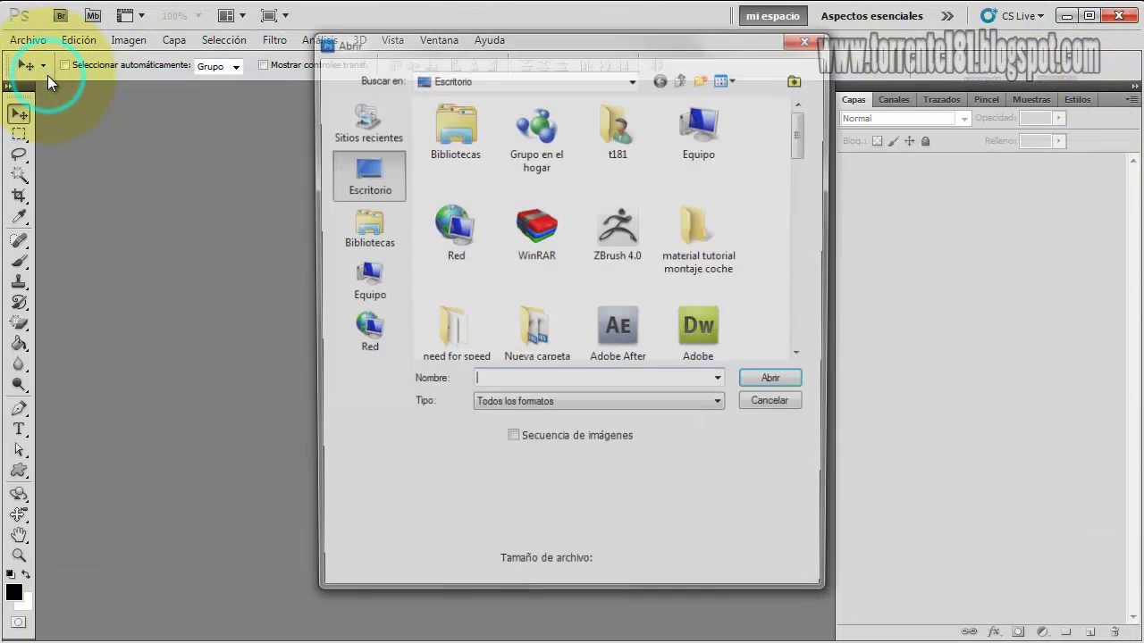
double_click(694, 242)
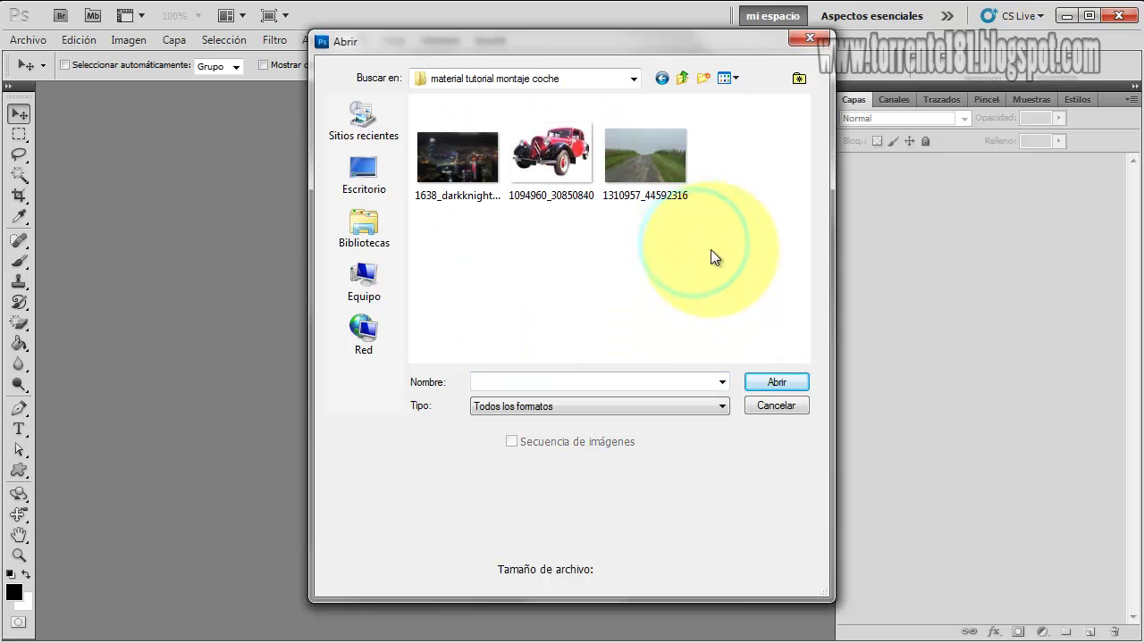
drag(710, 249, 478, 169)
click(774, 381)
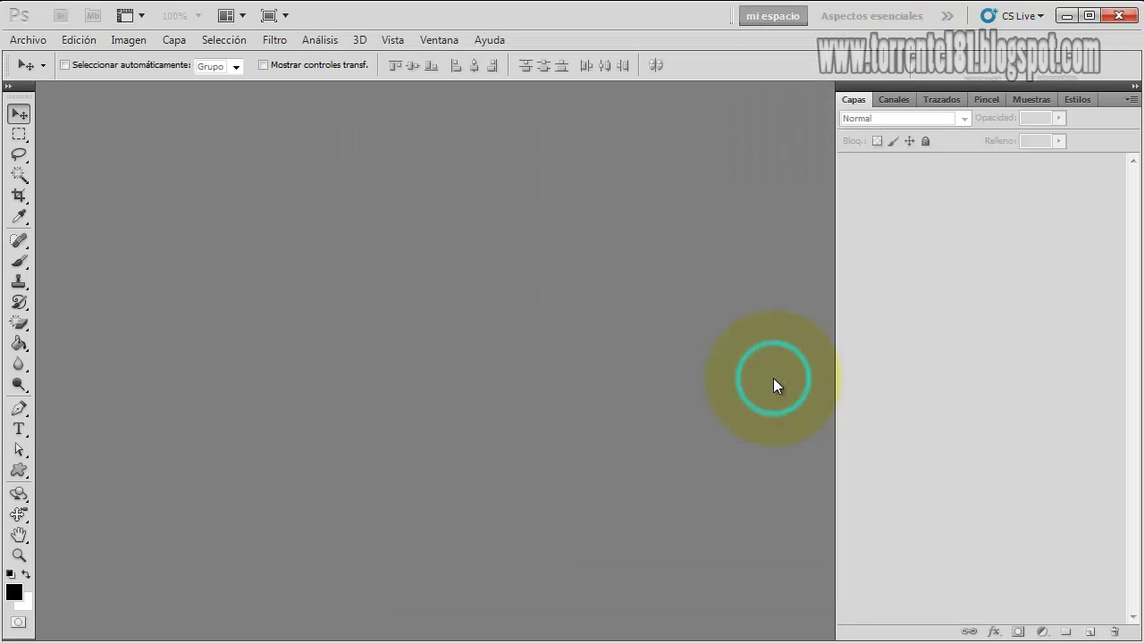
click(542, 416)
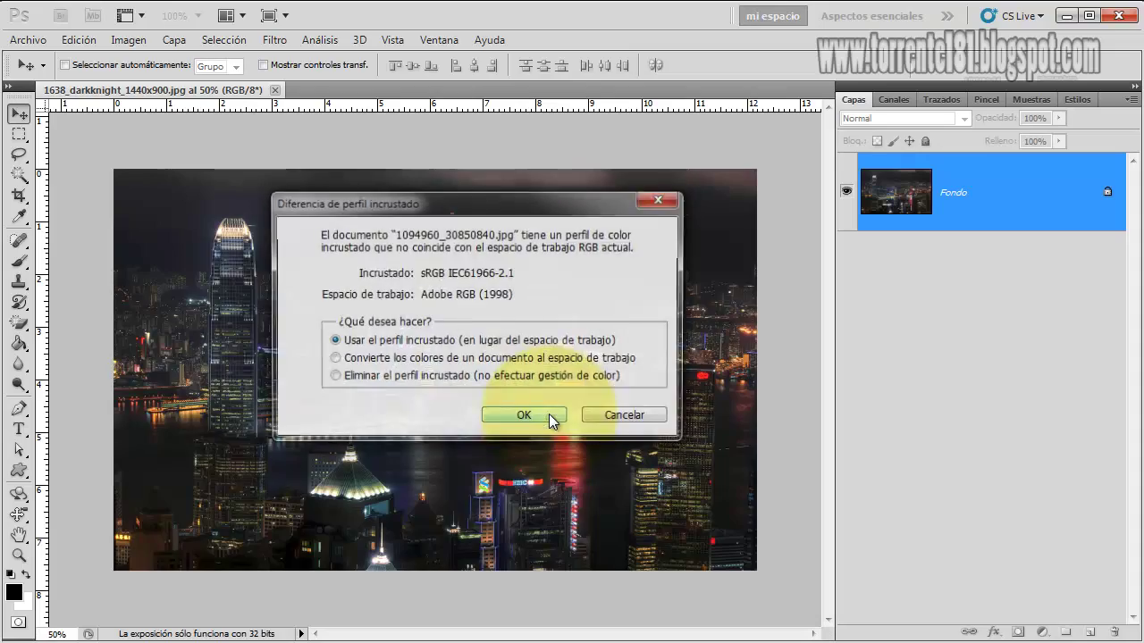
click(541, 414)
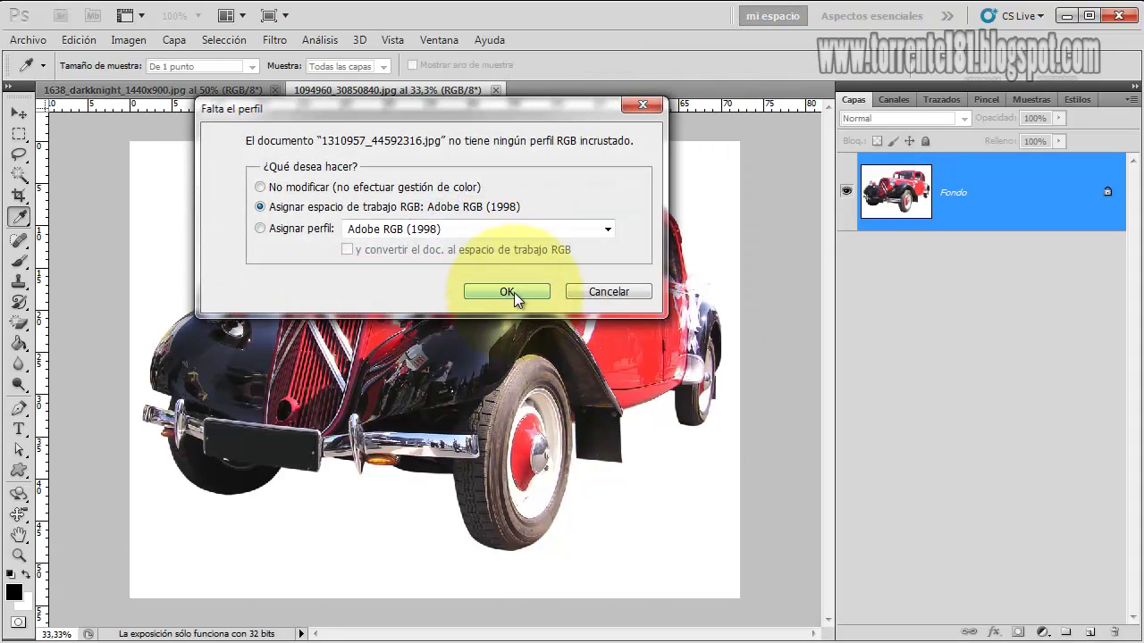
click(514, 292)
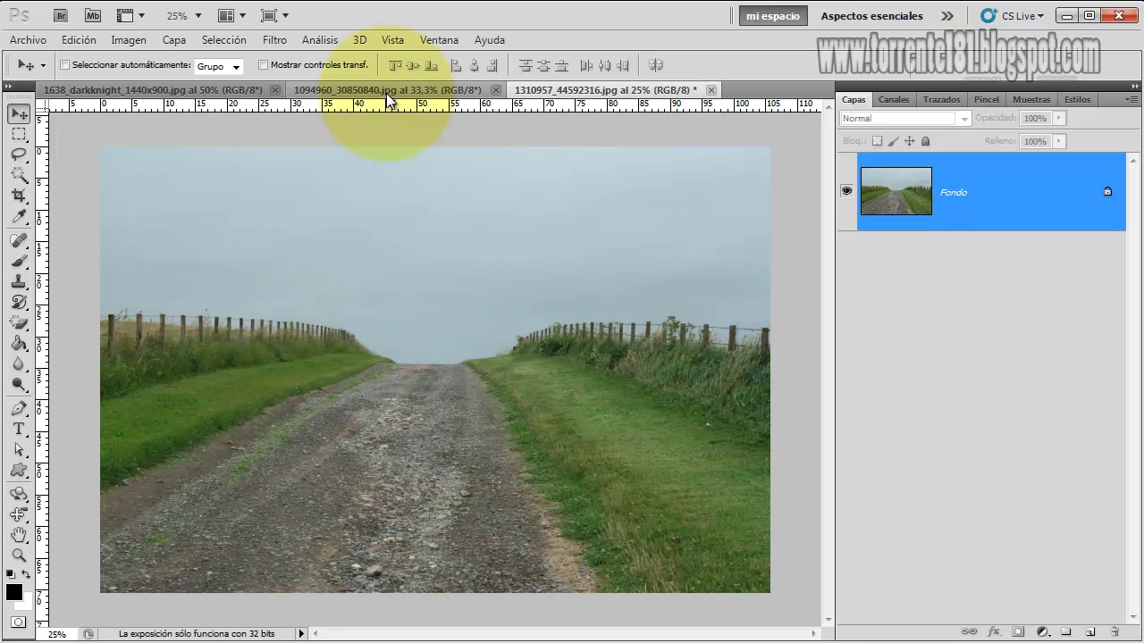
click(247, 91)
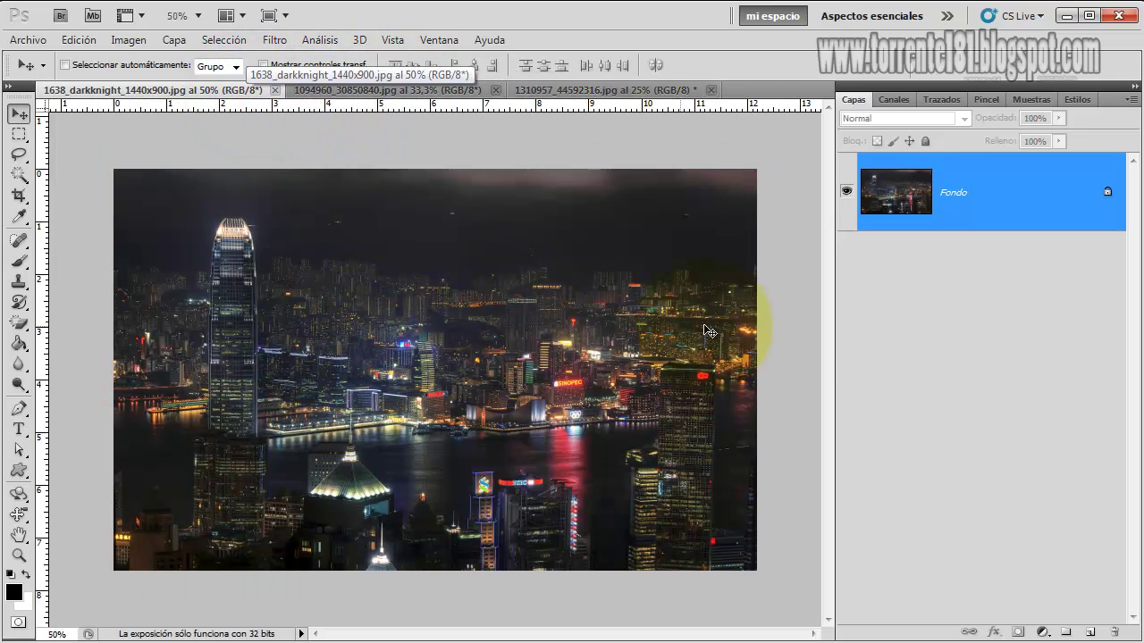
Unlock the city's Fondo as Capa 0 and drag it onto the road photo as a new layer.
double_click(1014, 205)
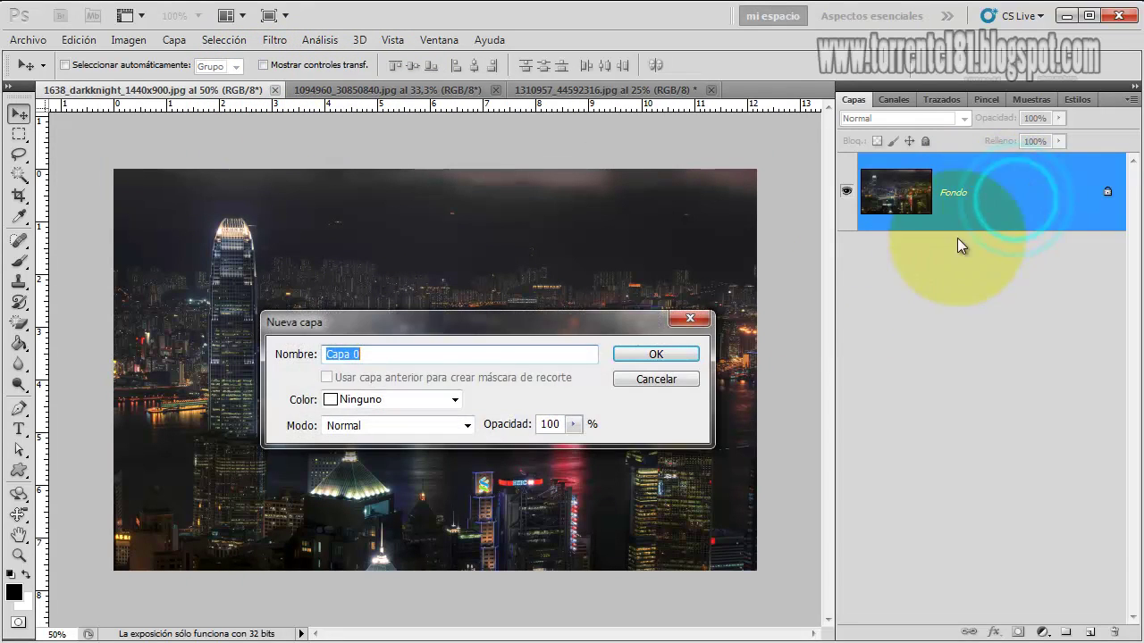
click(651, 352)
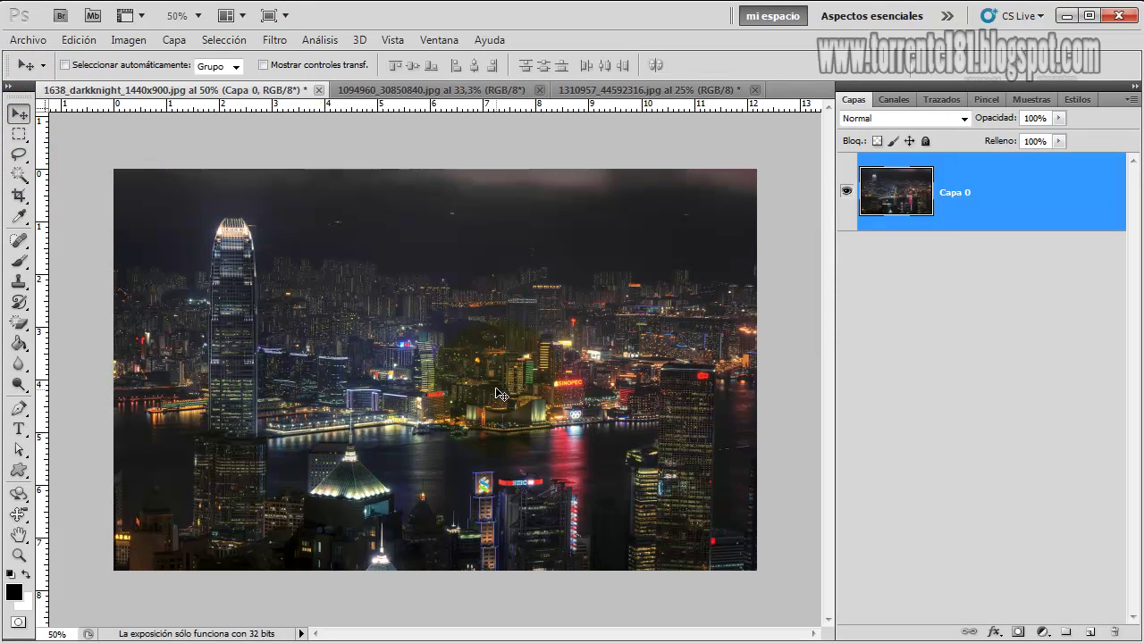
mouse_move(503, 405)
mouse_down()
mouse_move(446, 304)
mouse_move(442, 386)
mouse_up()
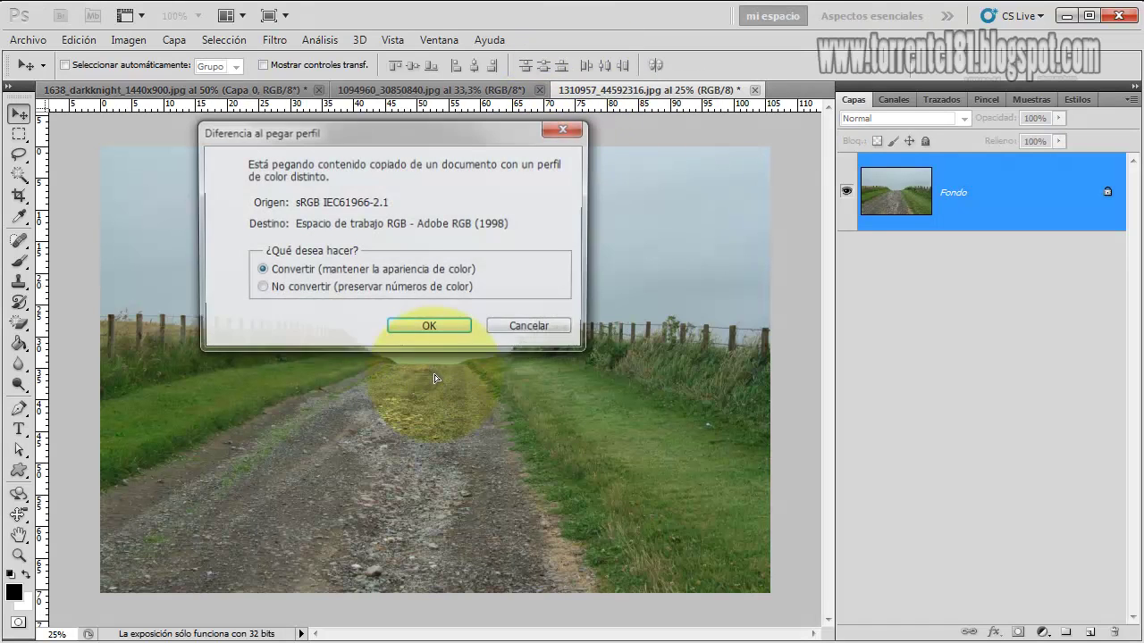
click(430, 328)
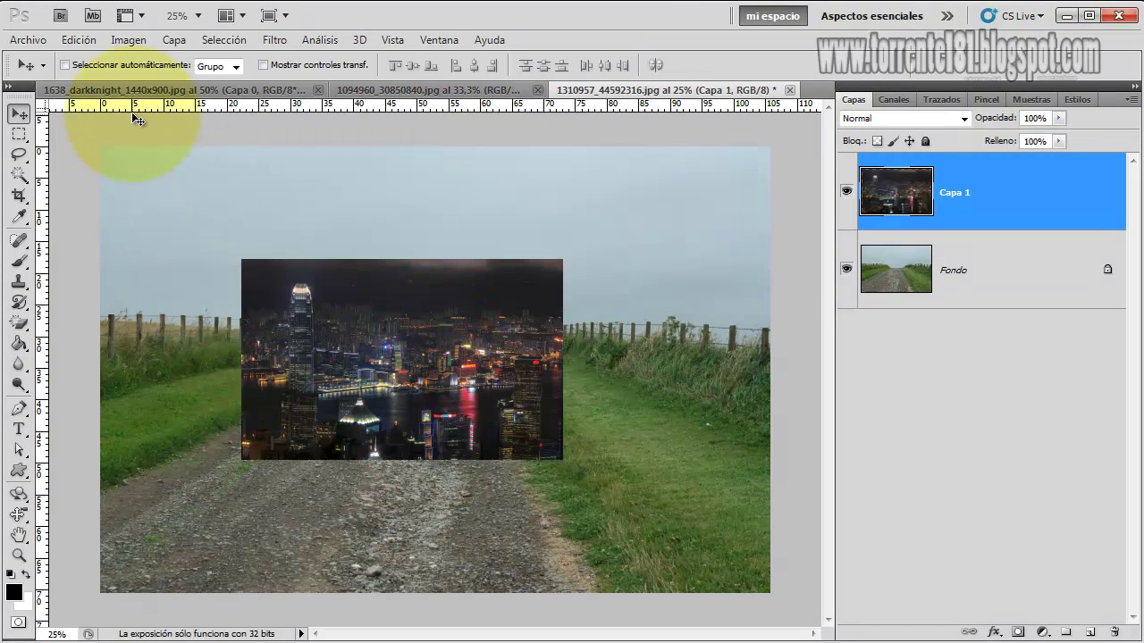
click(85, 43)
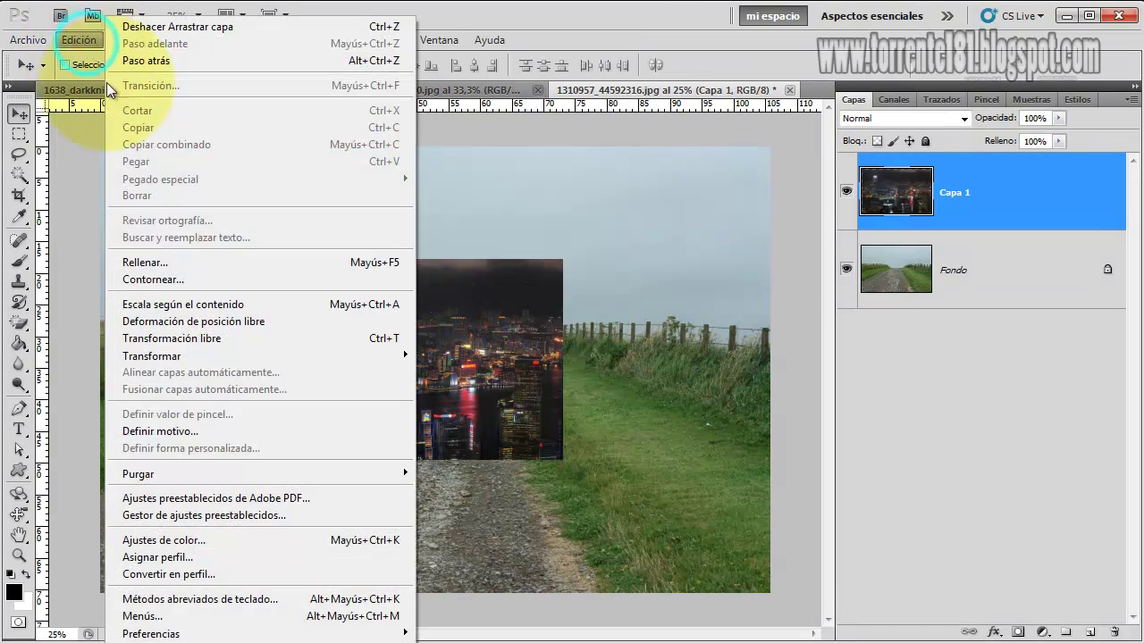
Free-transform the city layer to about 206% and position it over the road photo.
click(206, 329)
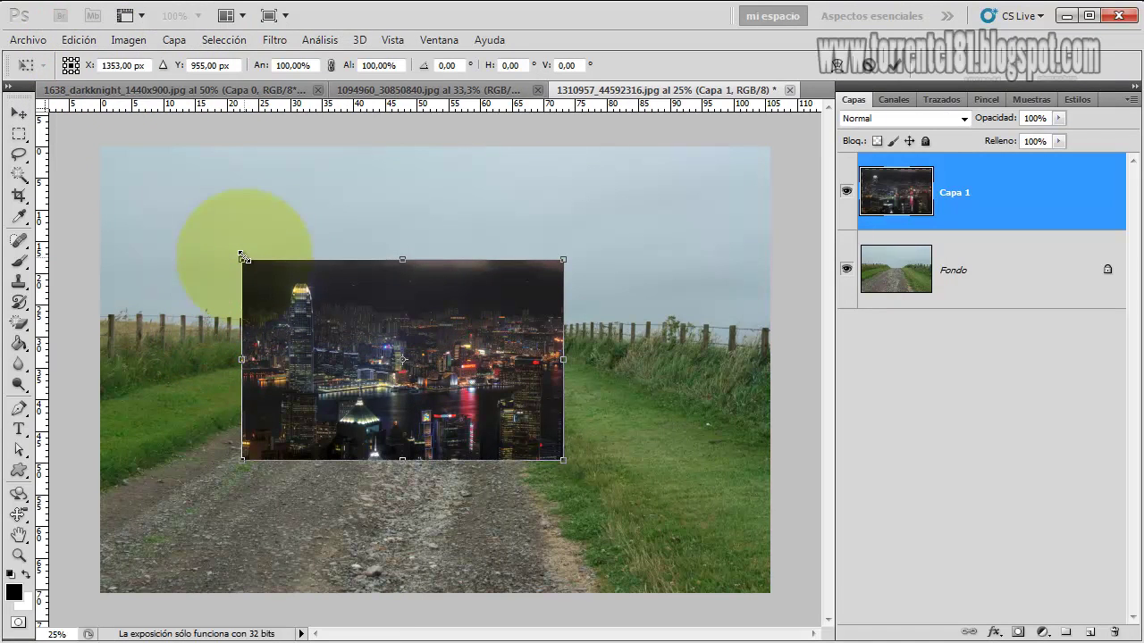
drag(242, 259, 61, 146)
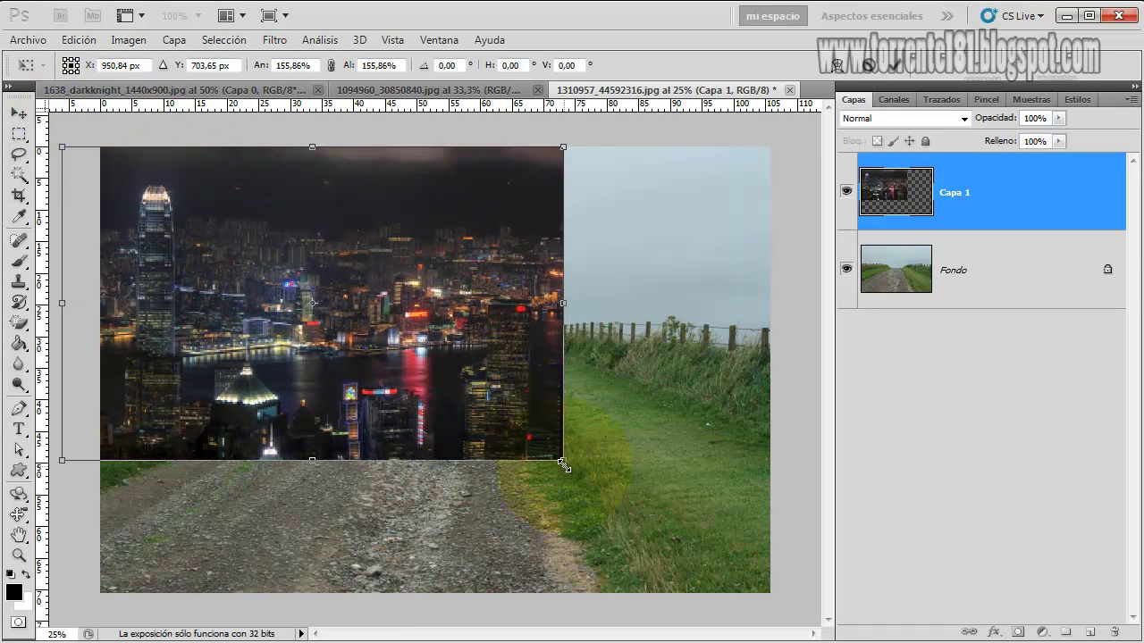
drag(563, 462, 754, 592)
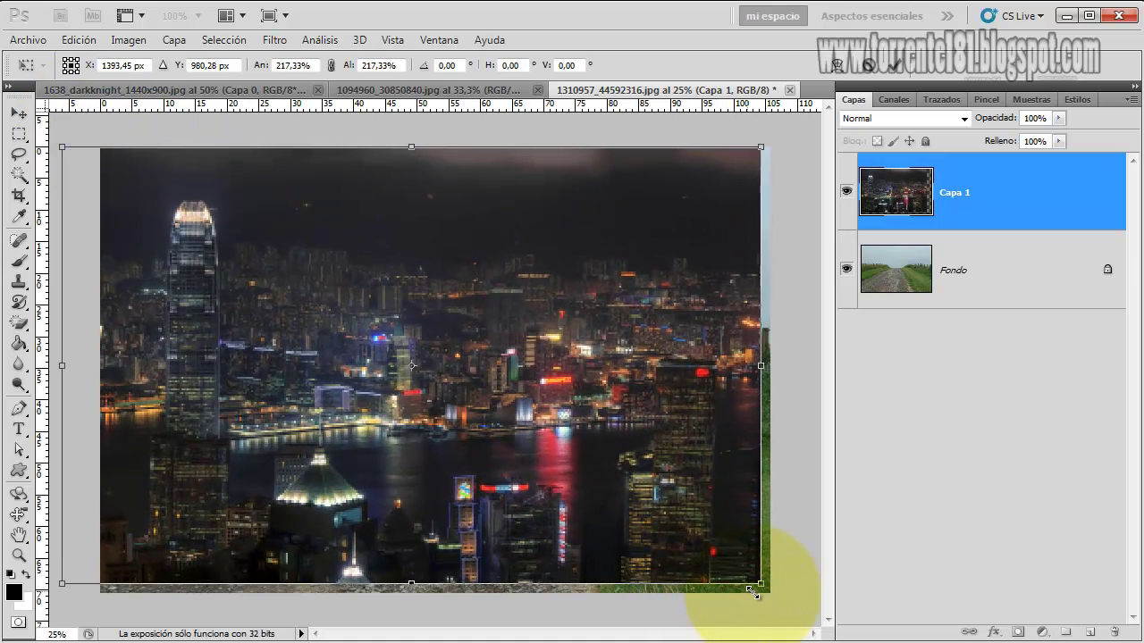
drag(620, 429, 629, 418)
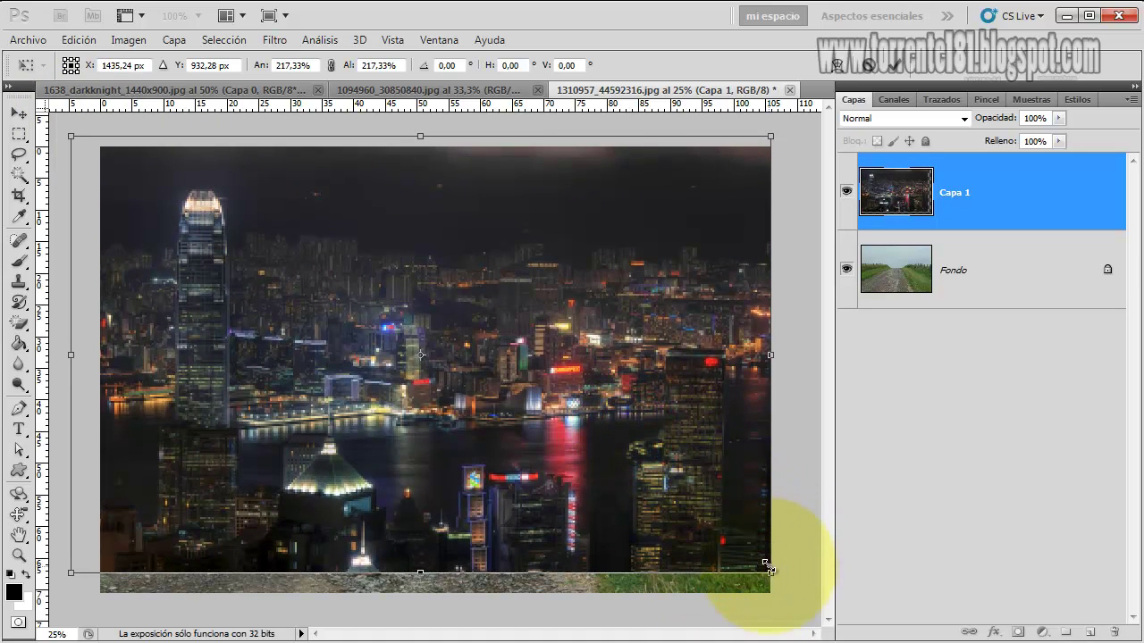
drag(774, 579, 737, 555)
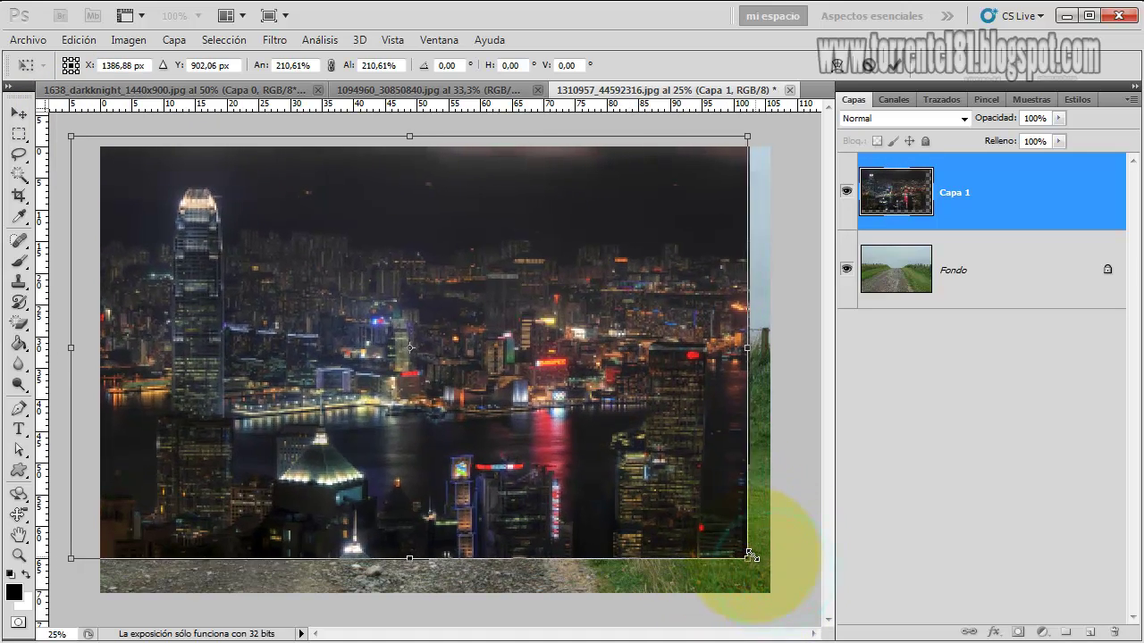
drag(624, 452, 662, 447)
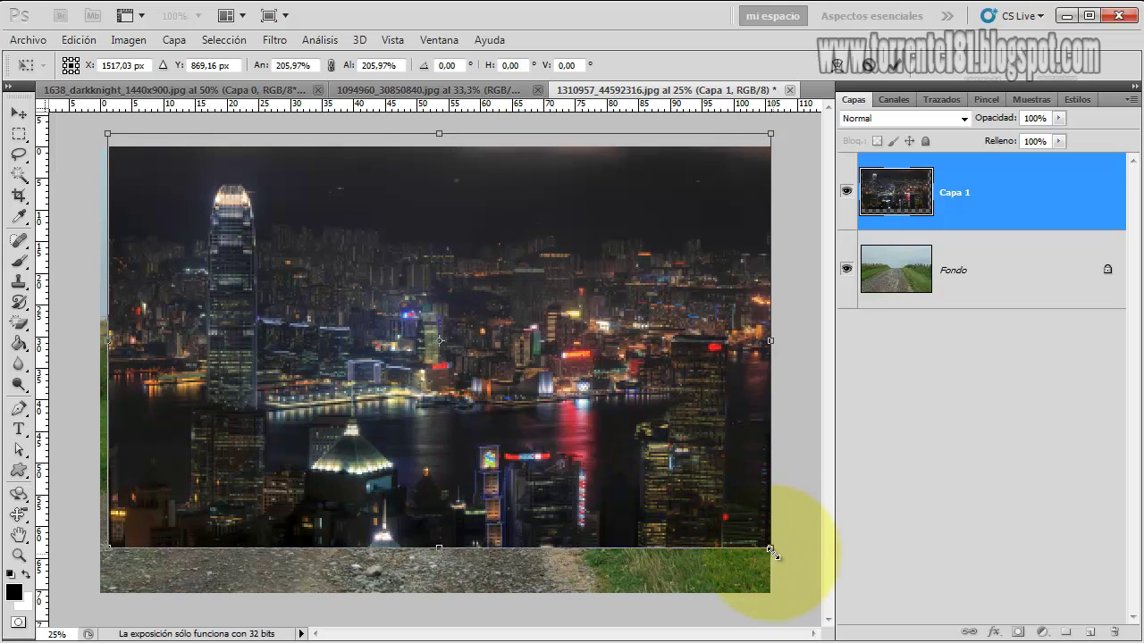
drag(774, 555, 775, 558)
click(897, 66)
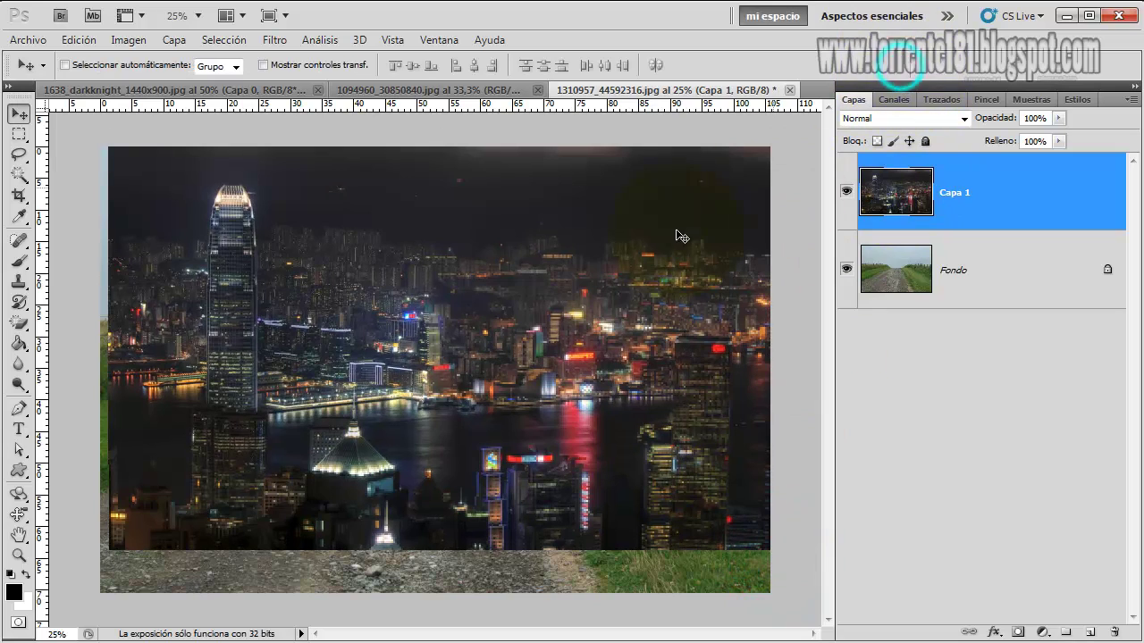
Move the city layer up and stretch its left edge to the photo's edge.
drag(502, 332, 498, 298)
click(79, 40)
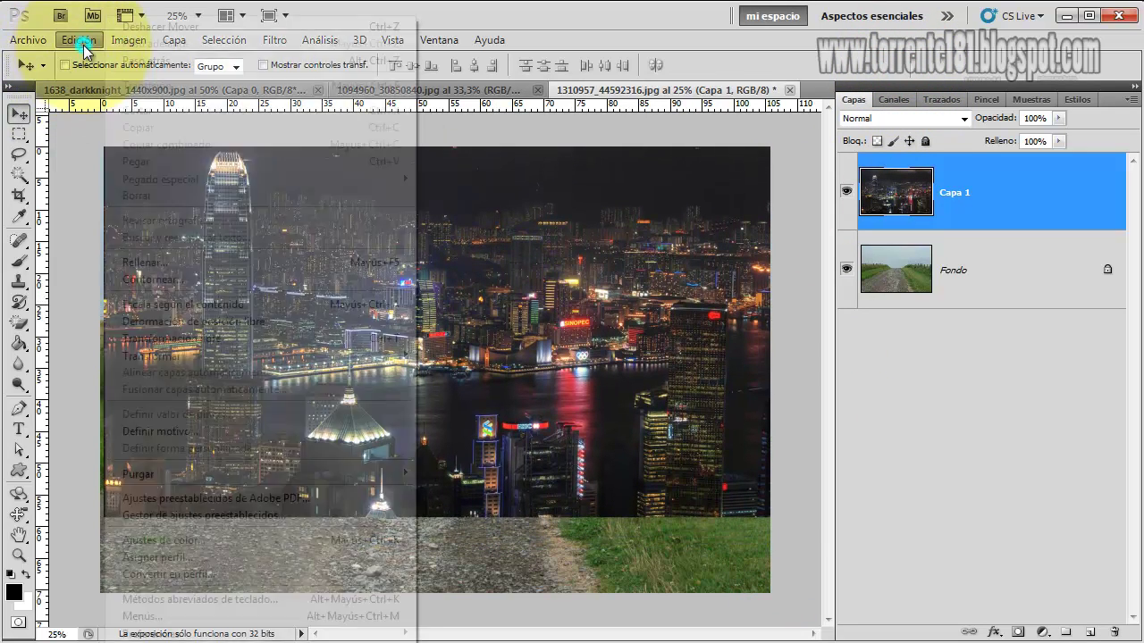
click(204, 338)
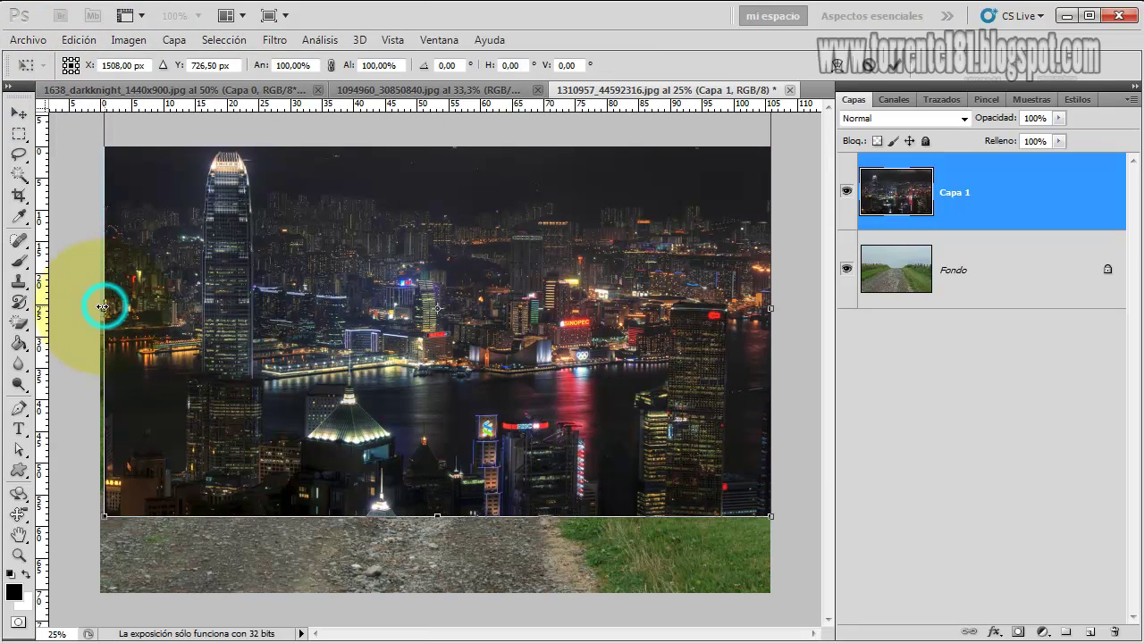
drag(104, 307, 100, 308)
Commit the stretch, set Capa 1 to 43% opacity and nudge it down slightly.
click(893, 65)
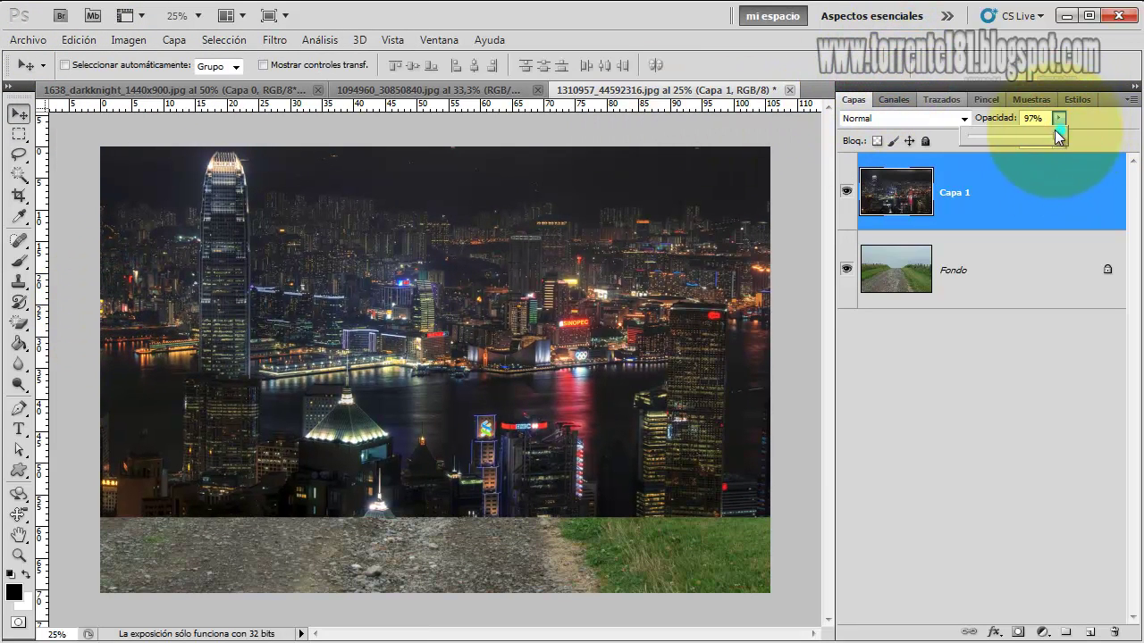
drag(1058, 134, 1007, 139)
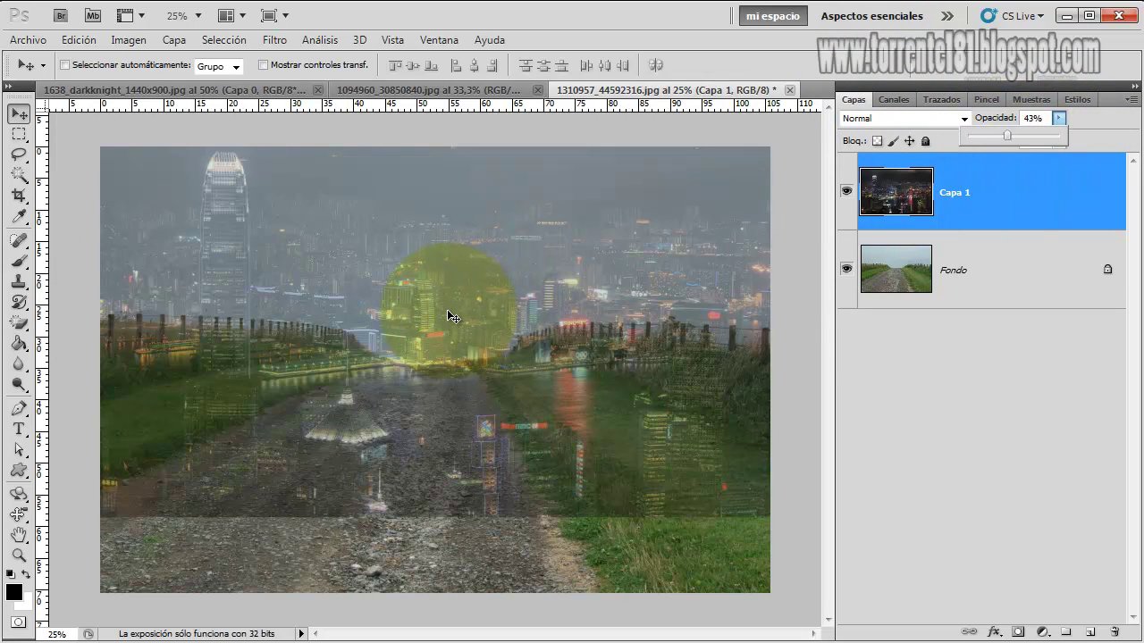
drag(451, 320, 455, 333)
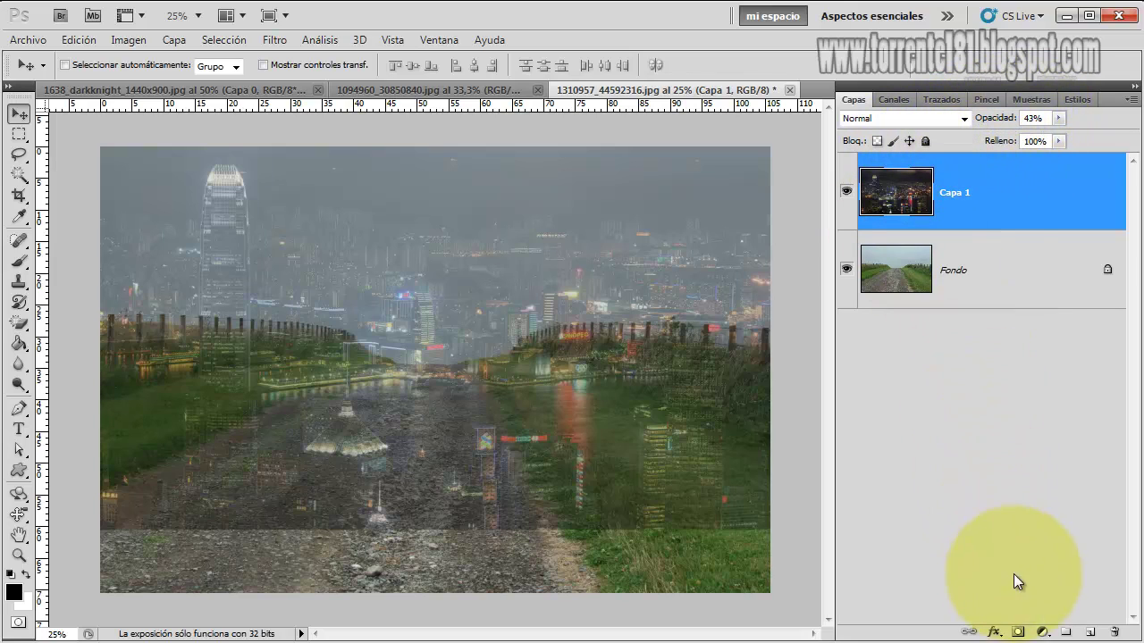
Add a layer mask to Capa 1 and paint out the right-hand grass with a 360 px soft brush.
click(1017, 633)
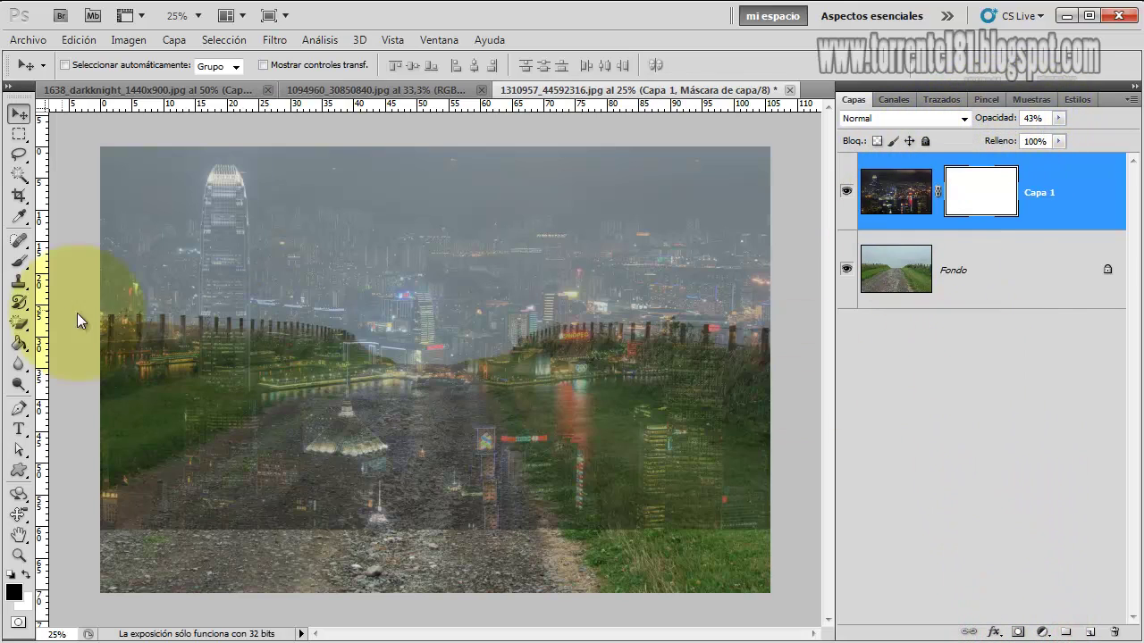
click(19, 264)
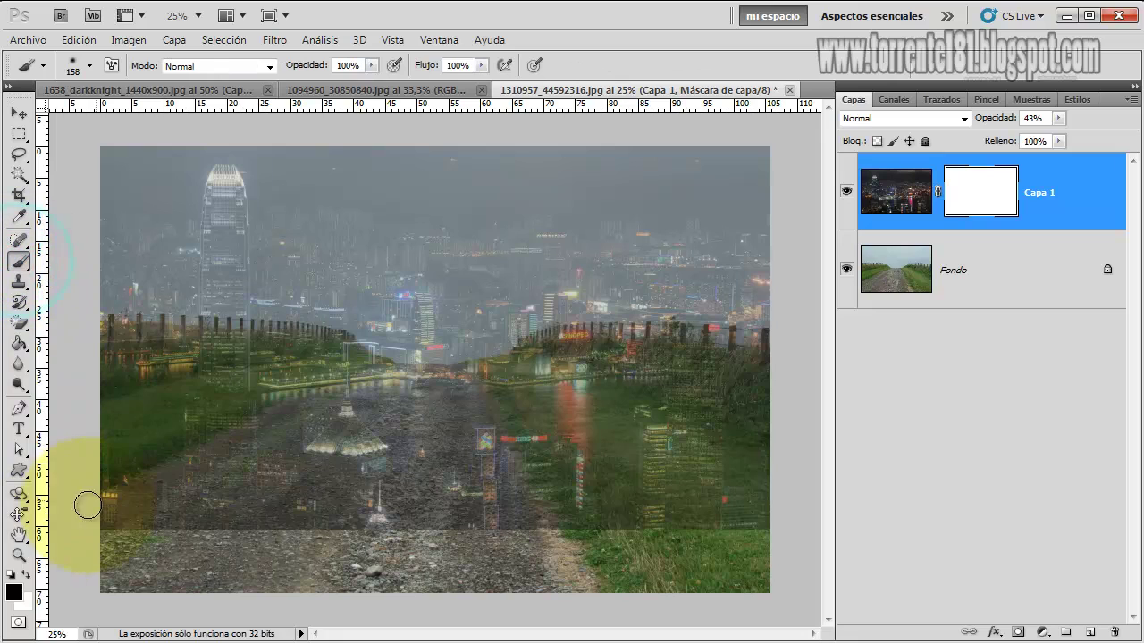
right_click(398, 399)
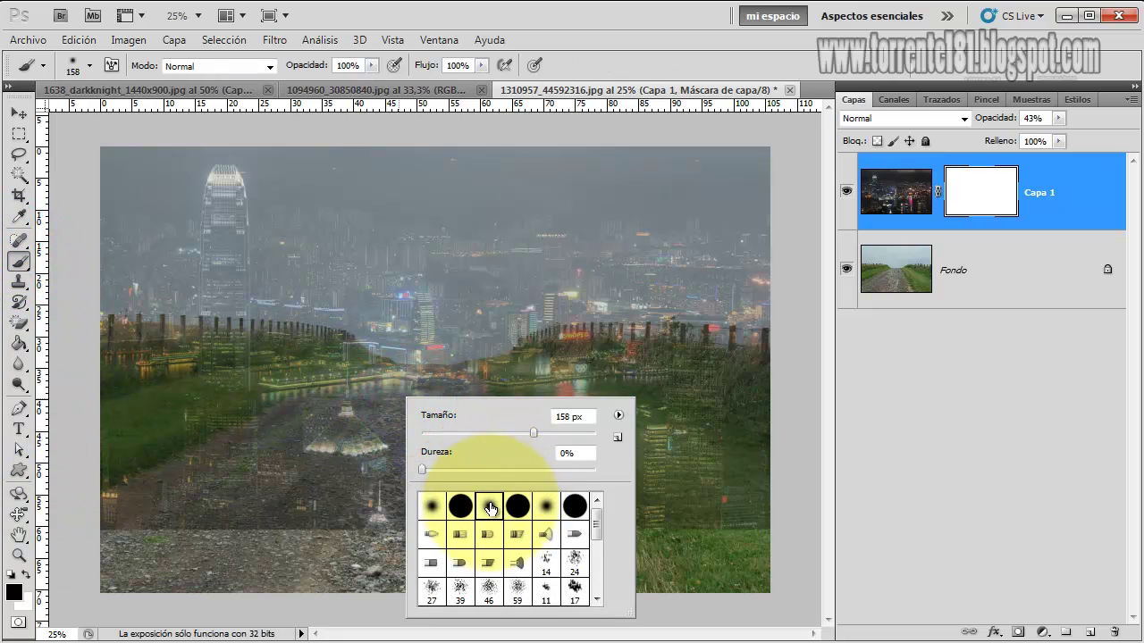
click(235, 511)
mouse_move(764, 487)
mouse_down()
mouse_move(796, 467)
mouse_move(740, 403)
mouse_move(619, 375)
mouse_move(625, 429)
mouse_move(140, 498)
mouse_move(144, 508)
mouse_move(166, 395)
mouse_move(120, 372)
mouse_move(426, 403)
mouse_move(317, 432)
mouse_move(435, 432)
mouse_move(529, 386)
mouse_up()
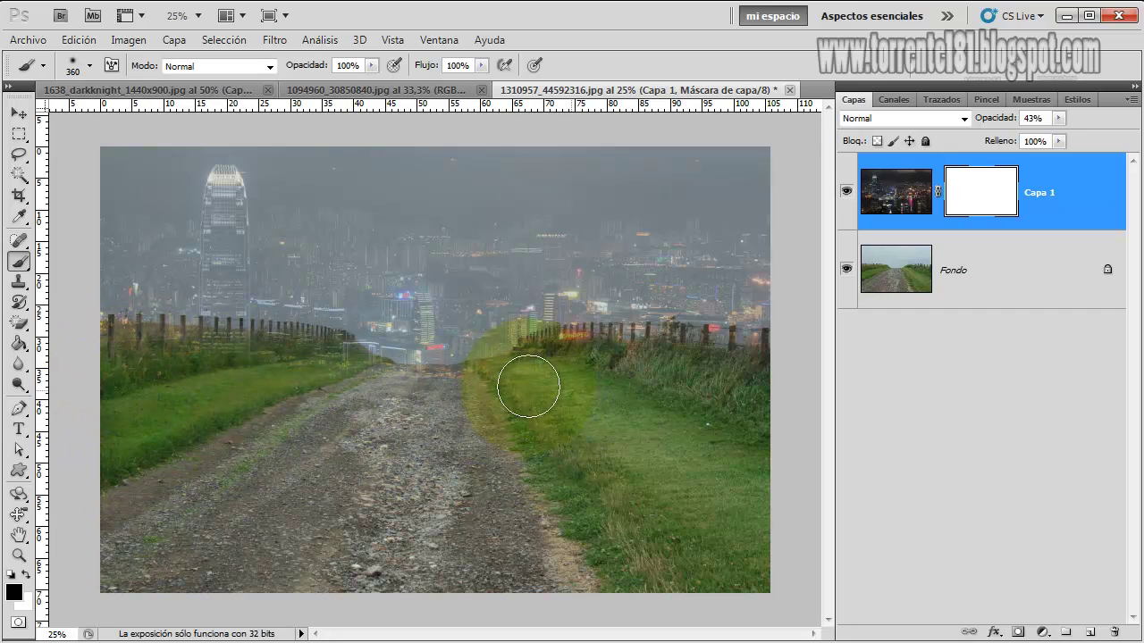
Raise Capa 1 to 100% opacity and mask the city over the lower-right and left grass.
click(889, 191)
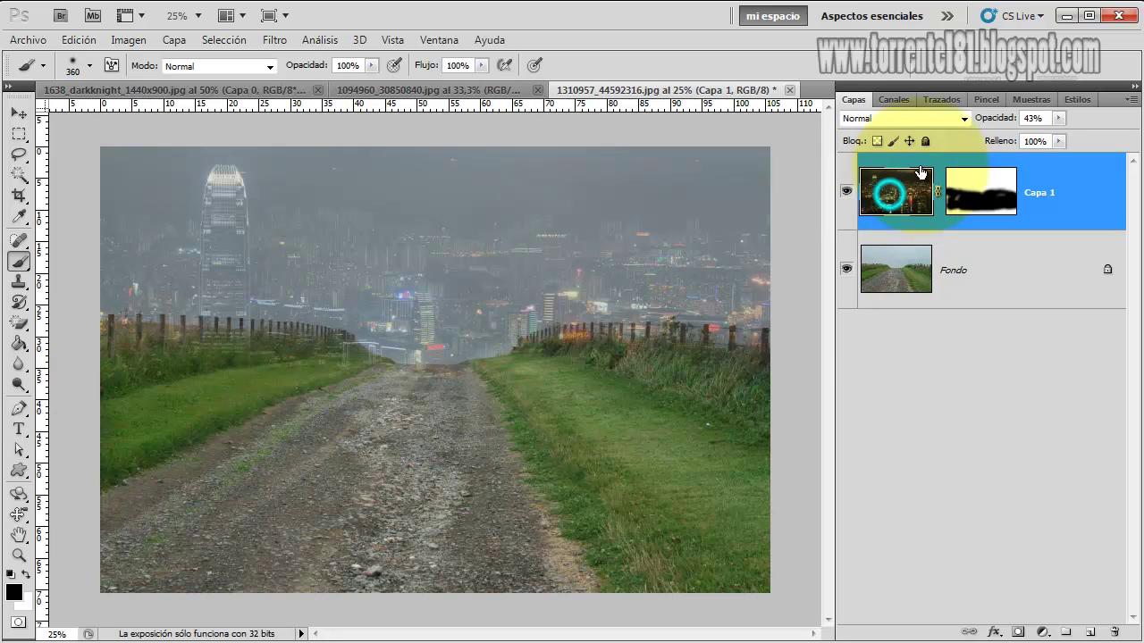
drag(1057, 142, 1137, 140)
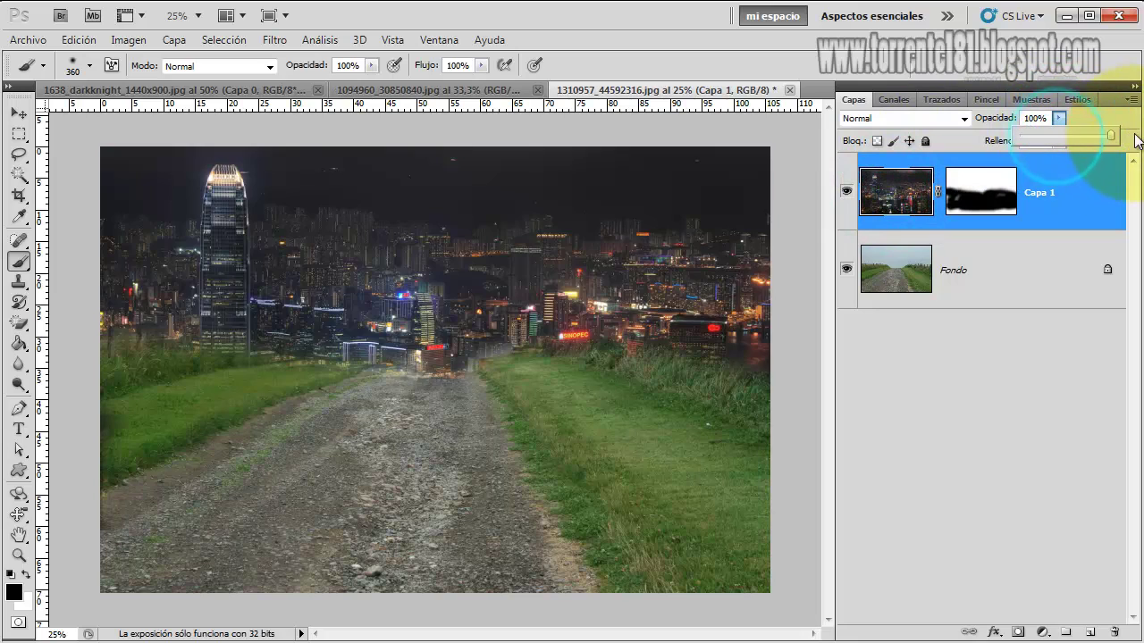
click(980, 192)
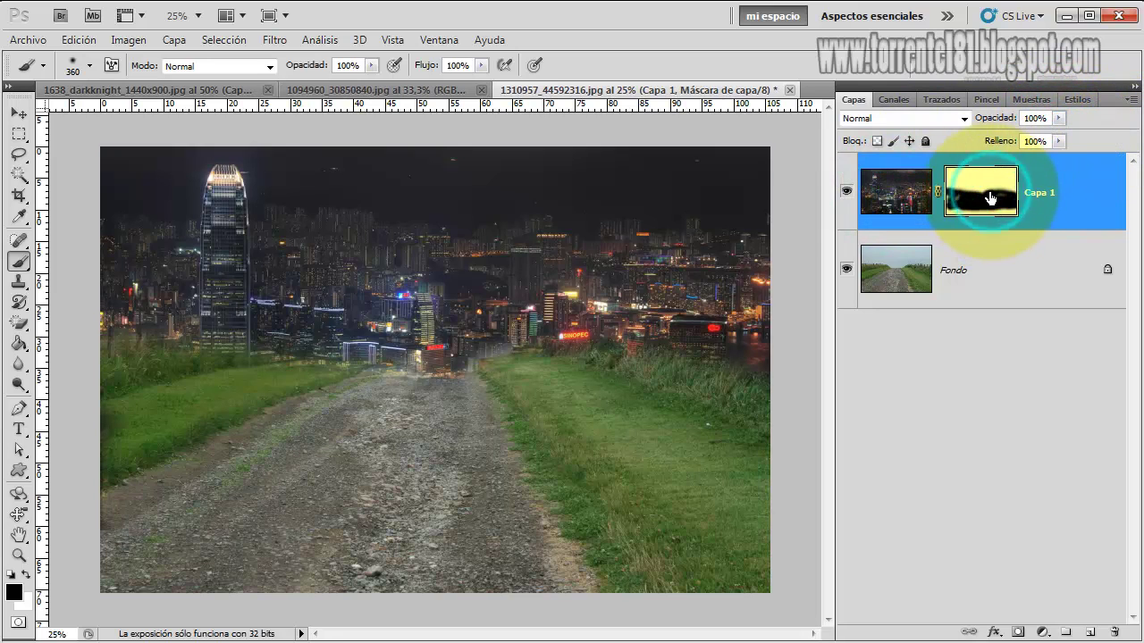
mouse_move(554, 421)
mouse_down()
mouse_move(766, 391)
mouse_move(713, 382)
mouse_up()
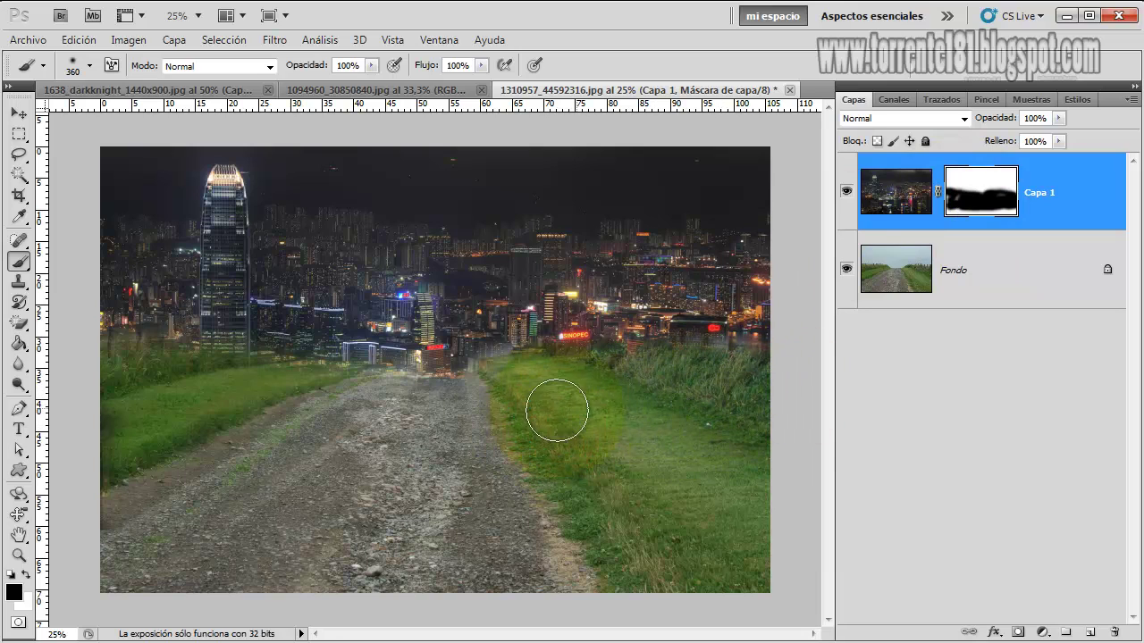
drag(331, 416, 101, 401)
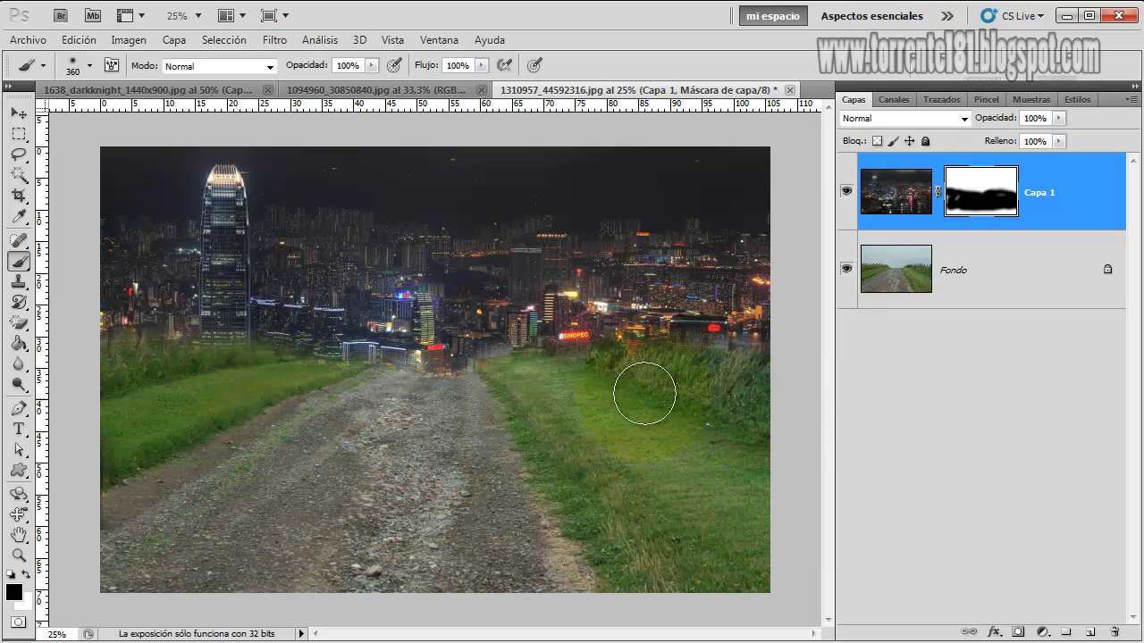
Switch to the car photo and convert its Fondo into an editable Capa 0.
click(18, 113)
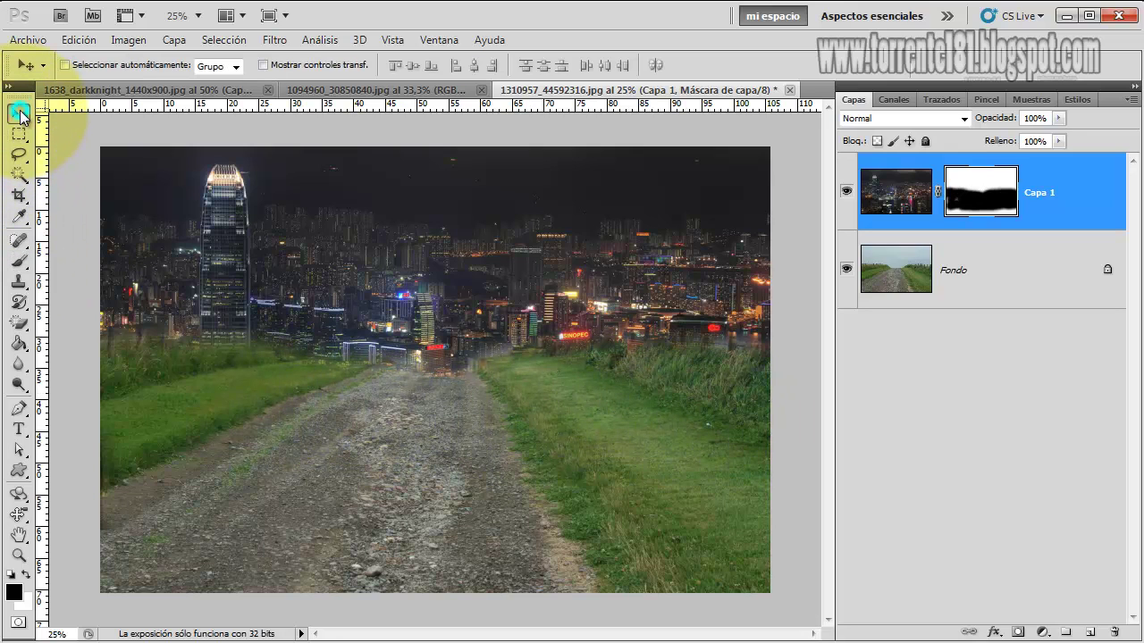
click(357, 89)
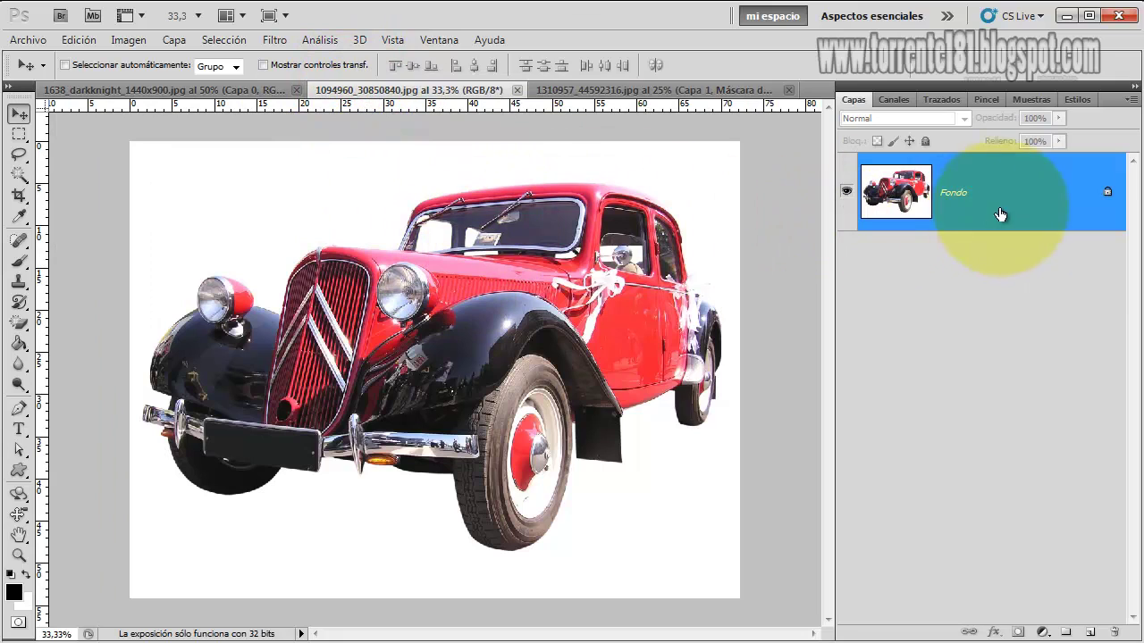
double_click(1039, 200)
click(678, 354)
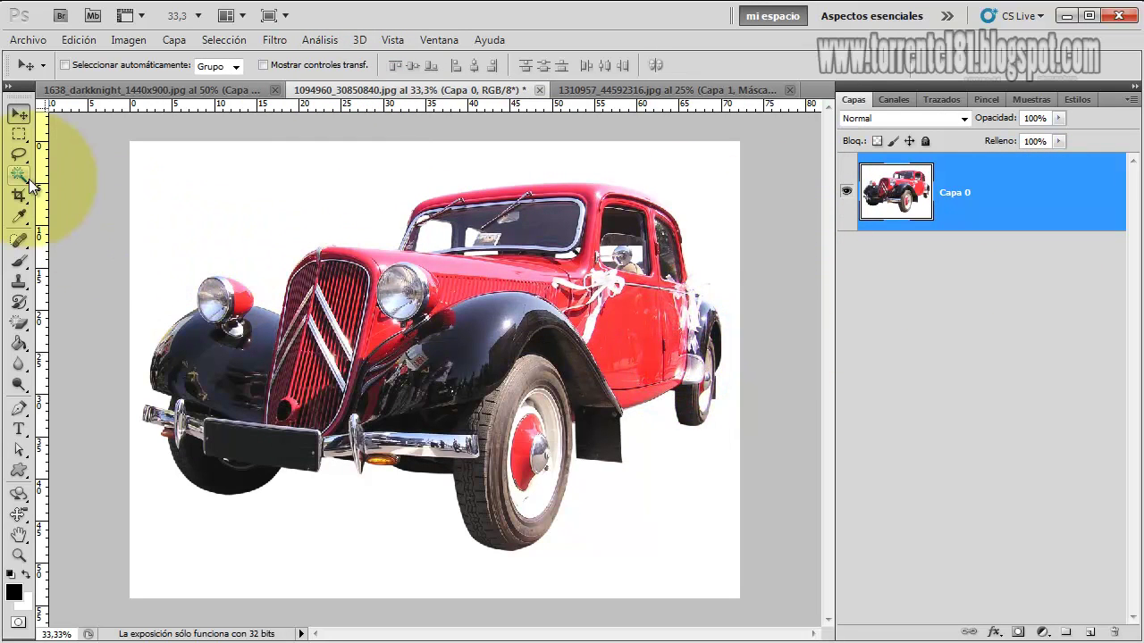
Erase the car's white background and window areas with the Magic Eraser.
click(20, 323)
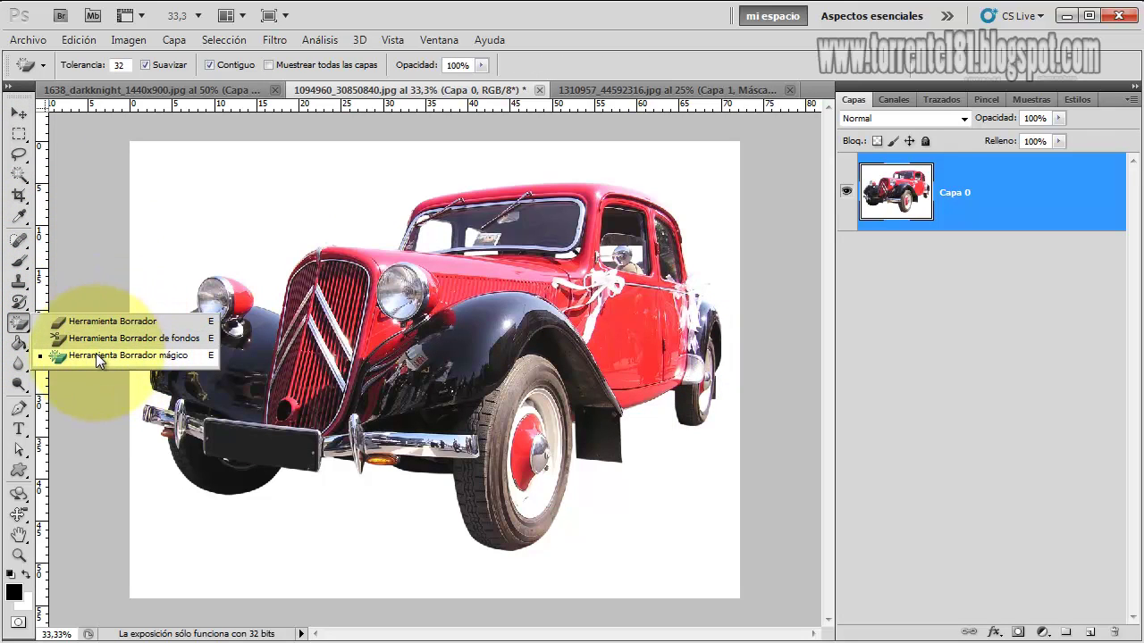
click(86, 357)
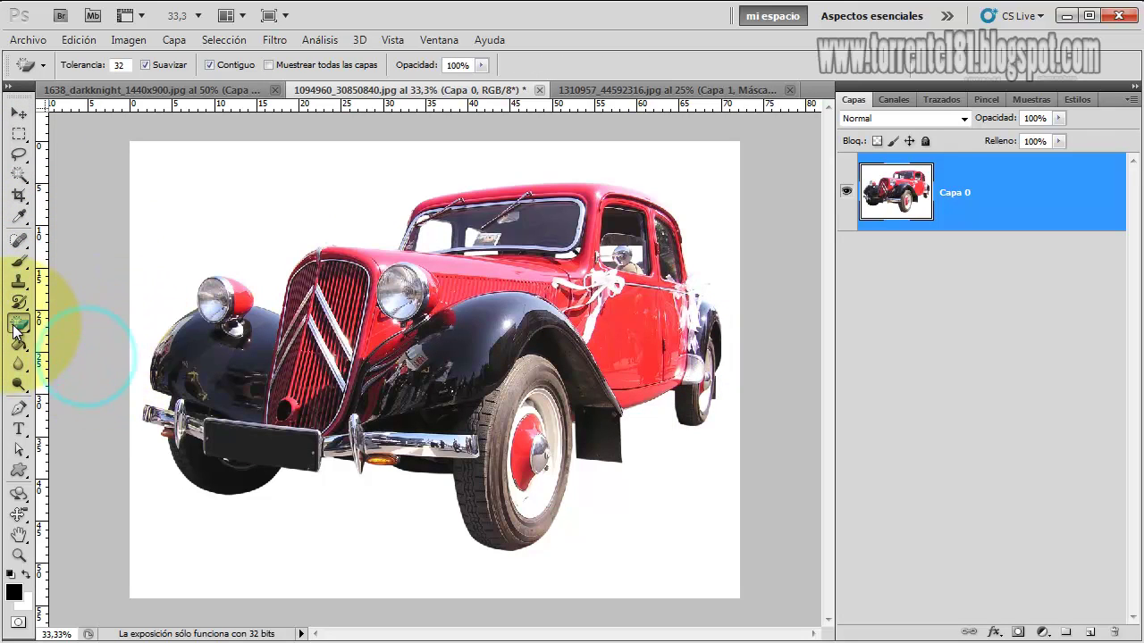
click(19, 327)
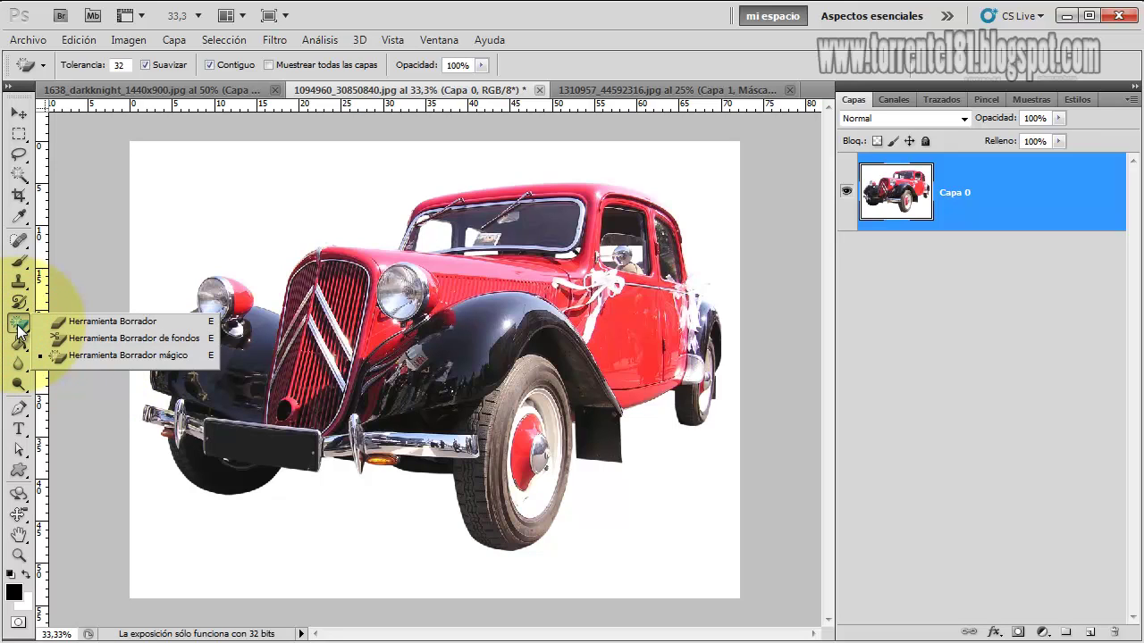
click(96, 358)
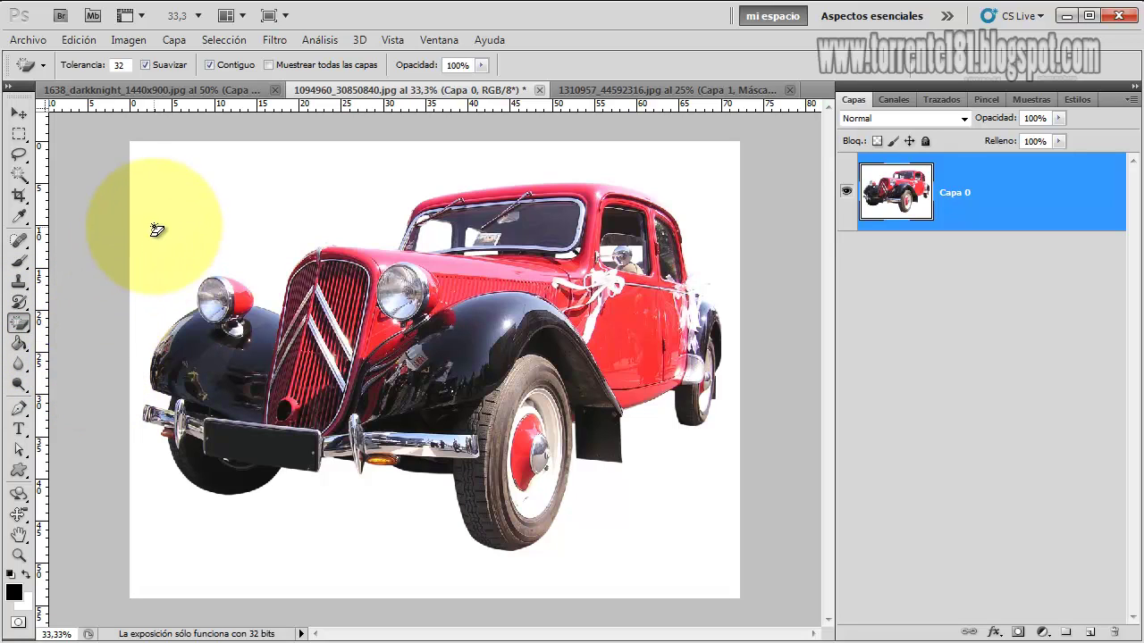
click(204, 188)
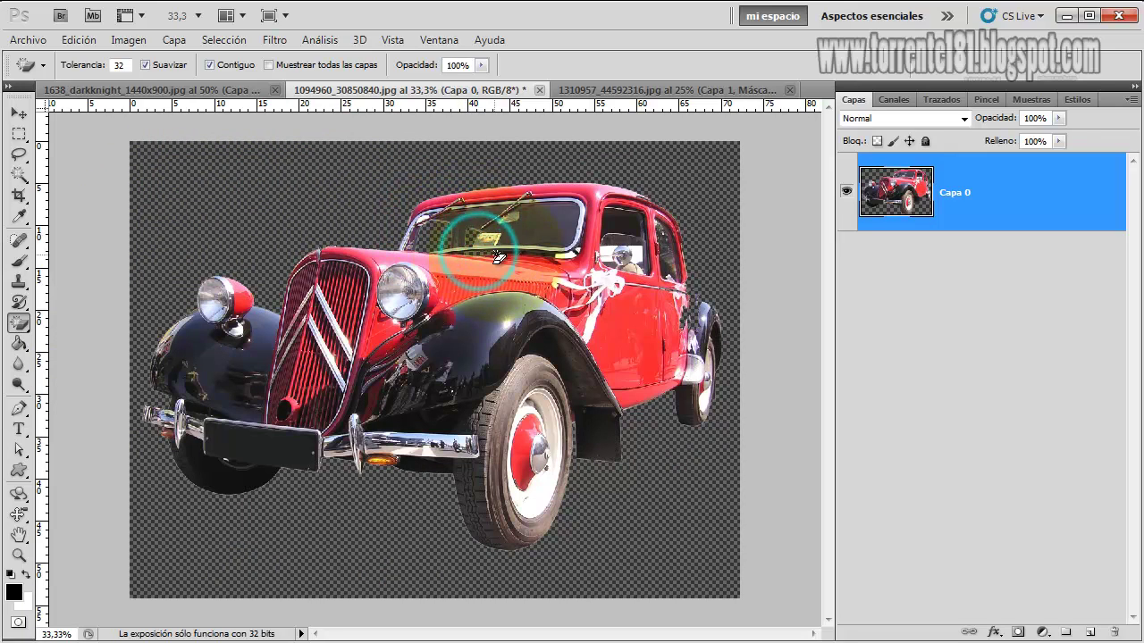
click(609, 259)
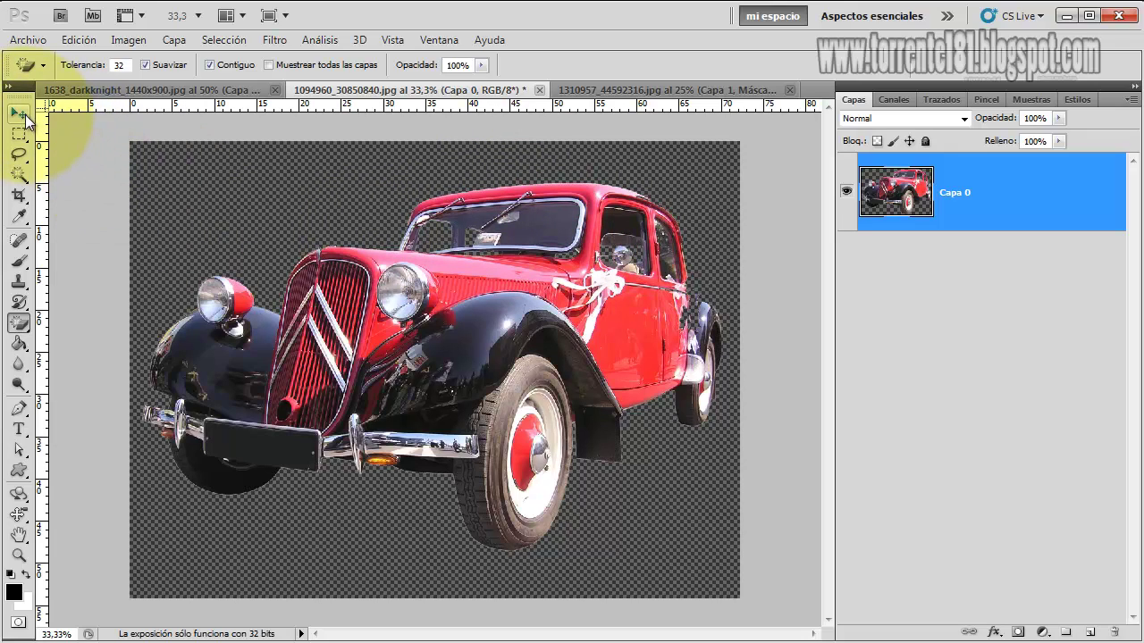
Load the car outline from Capa 0, contract it 1 px, invert, remove the fringe and deselect.
click(18, 114)
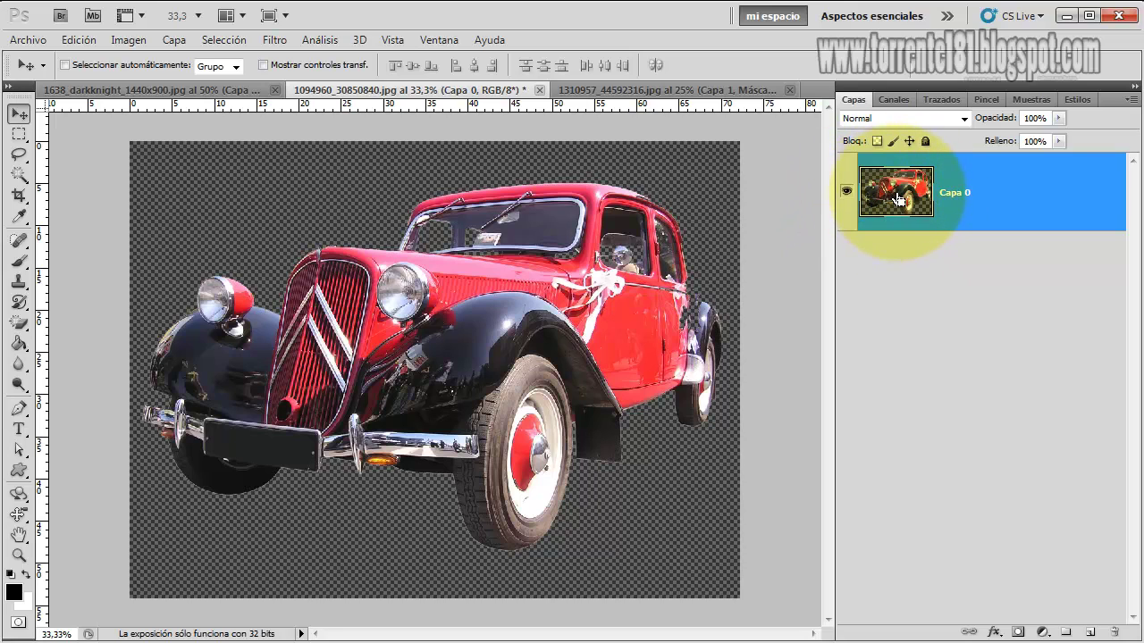
ctrl+click(897, 198)
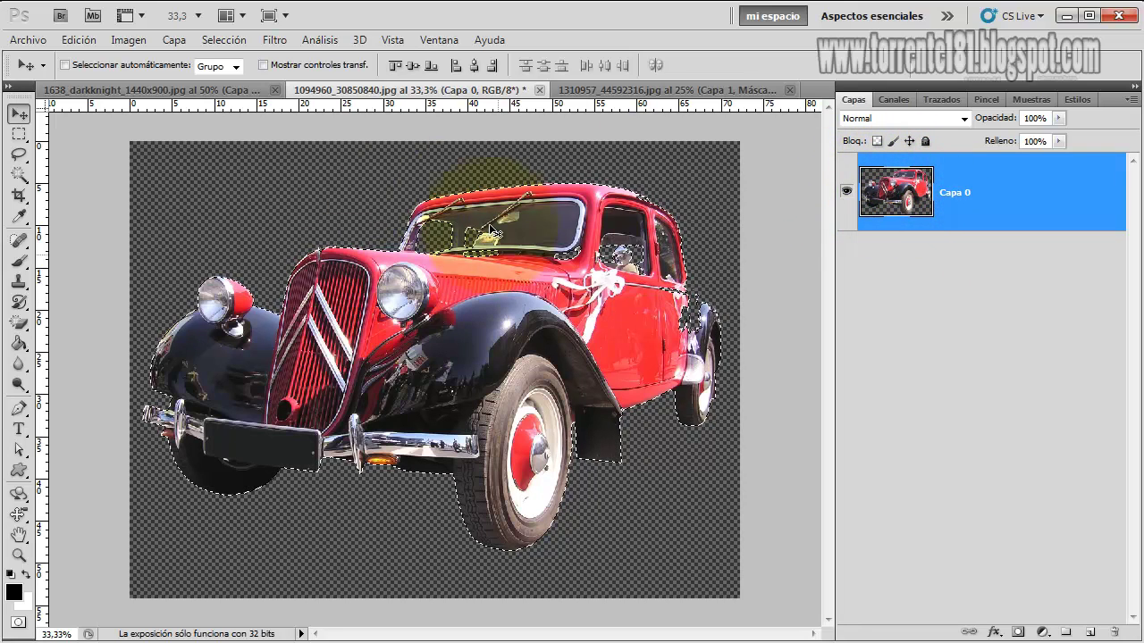
click(224, 39)
mouse_move(268, 236)
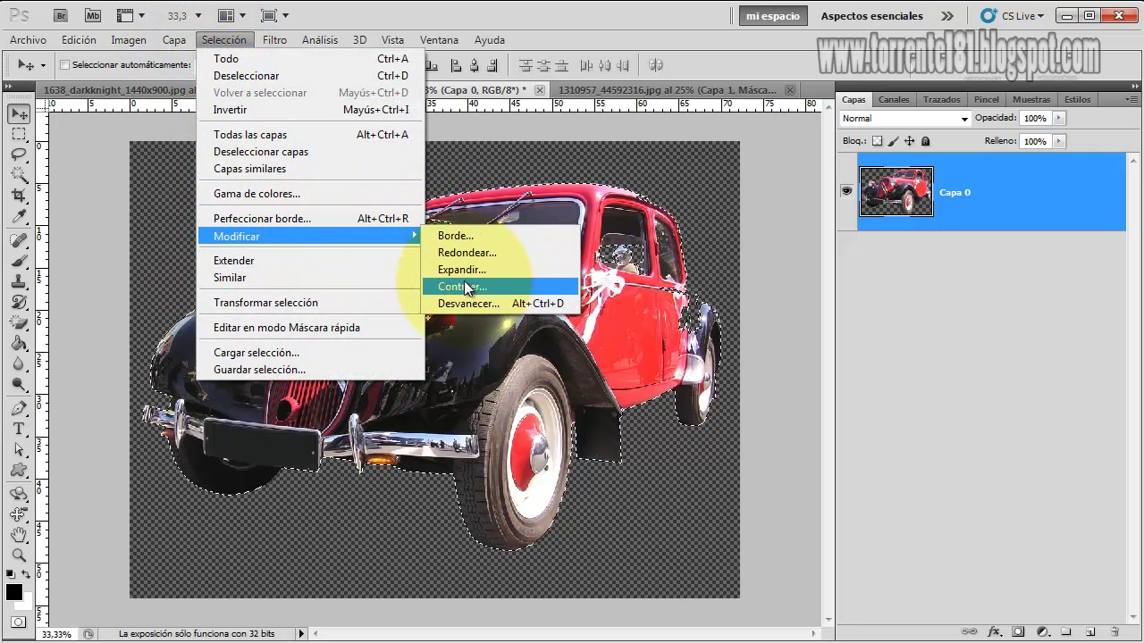
click(467, 286)
drag(278, 6, 396, 195)
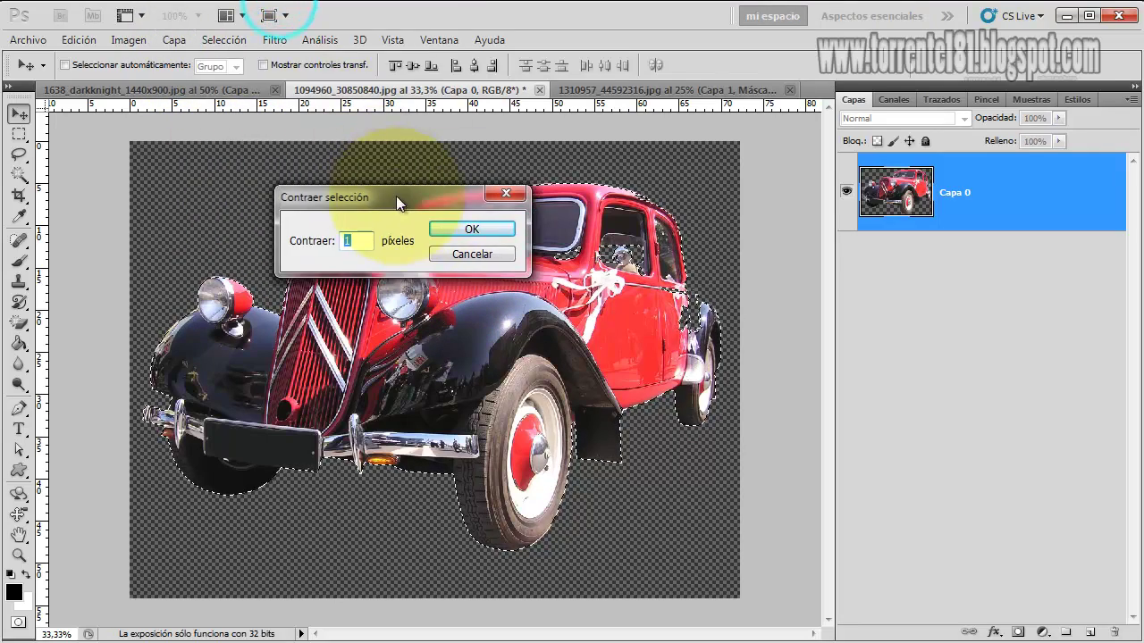
click(455, 230)
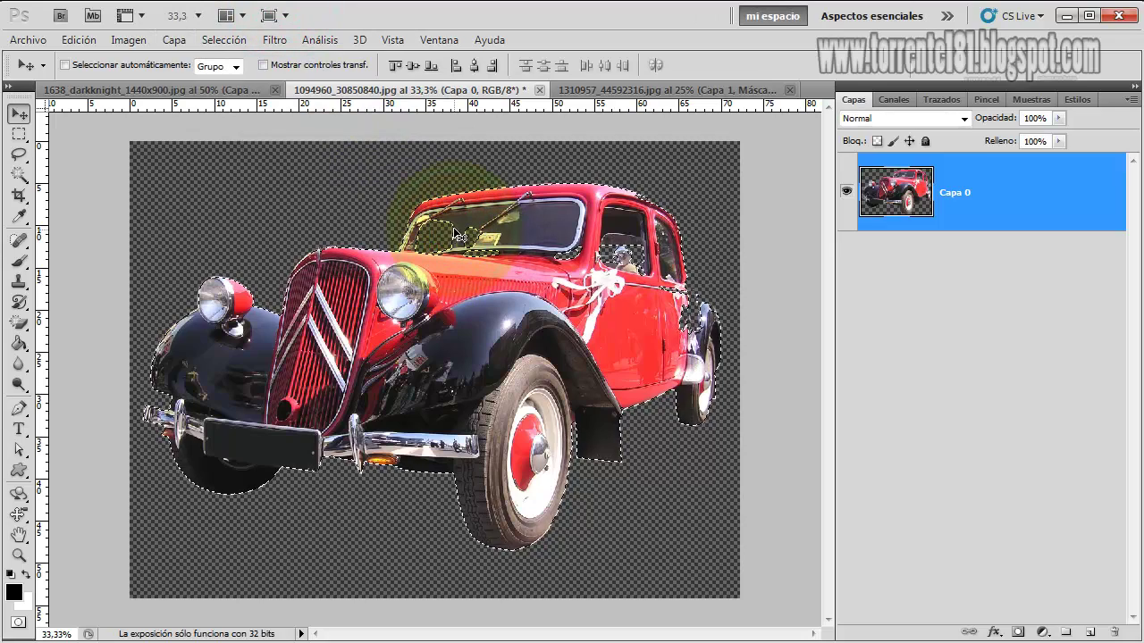
click(240, 45)
click(254, 110)
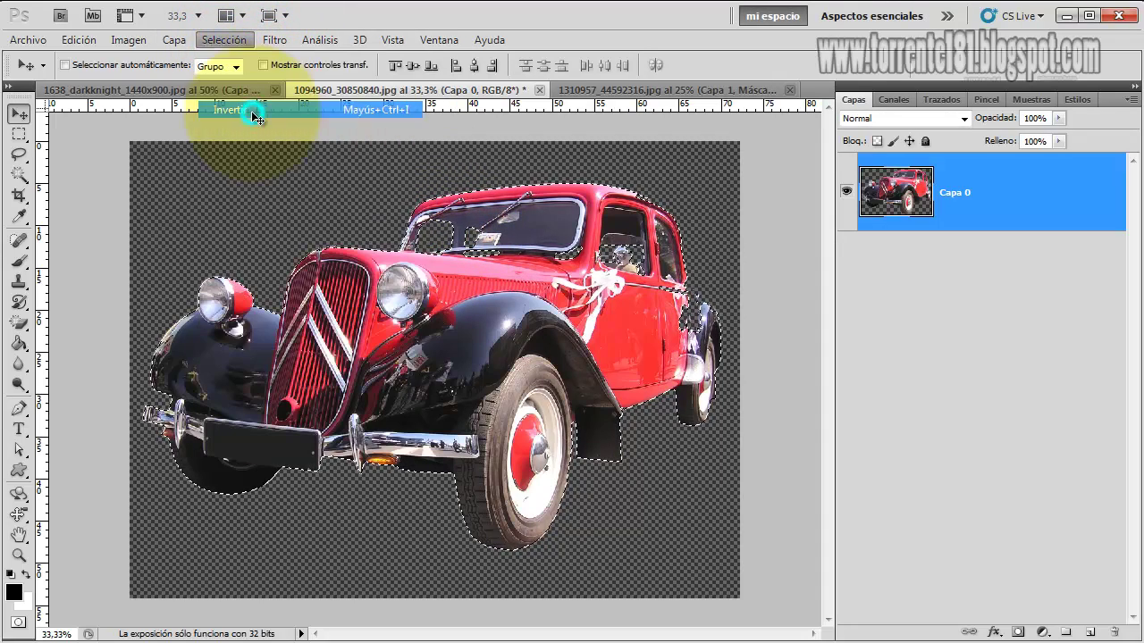
click(233, 39)
click(242, 77)
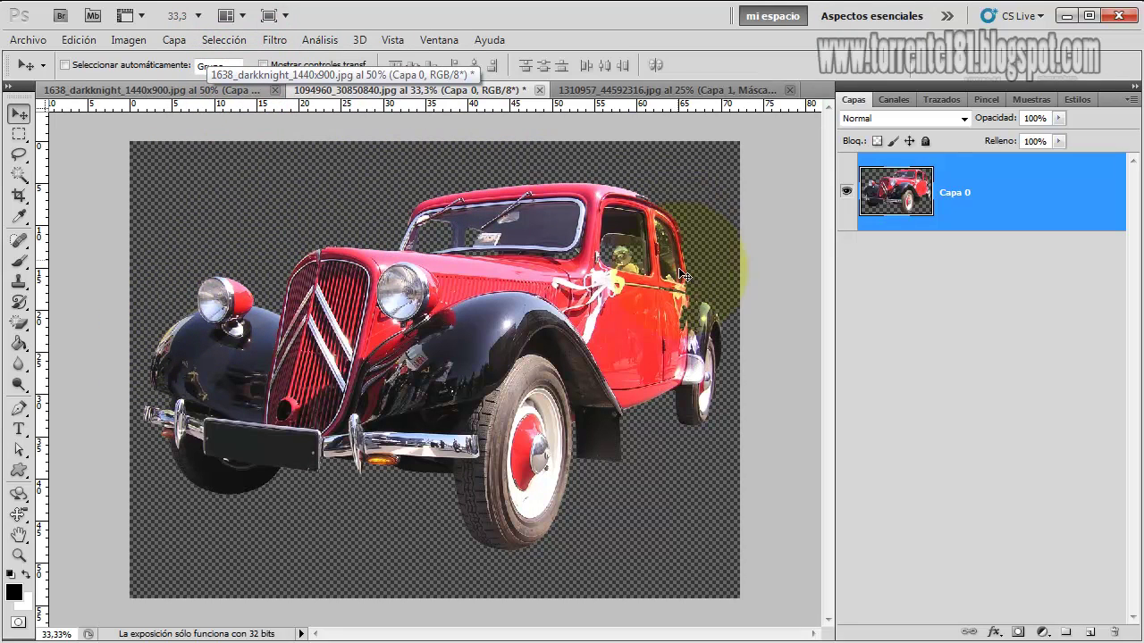
Drag the cut-out car into the montage as Capa 2, scale to 88.79% and place it on the road.
mouse_move(416, 382)
mouse_down()
mouse_move(344, 243)
mouse_move(605, 92)
mouse_move(421, 411)
mouse_move(340, 420)
mouse_up()
click(432, 327)
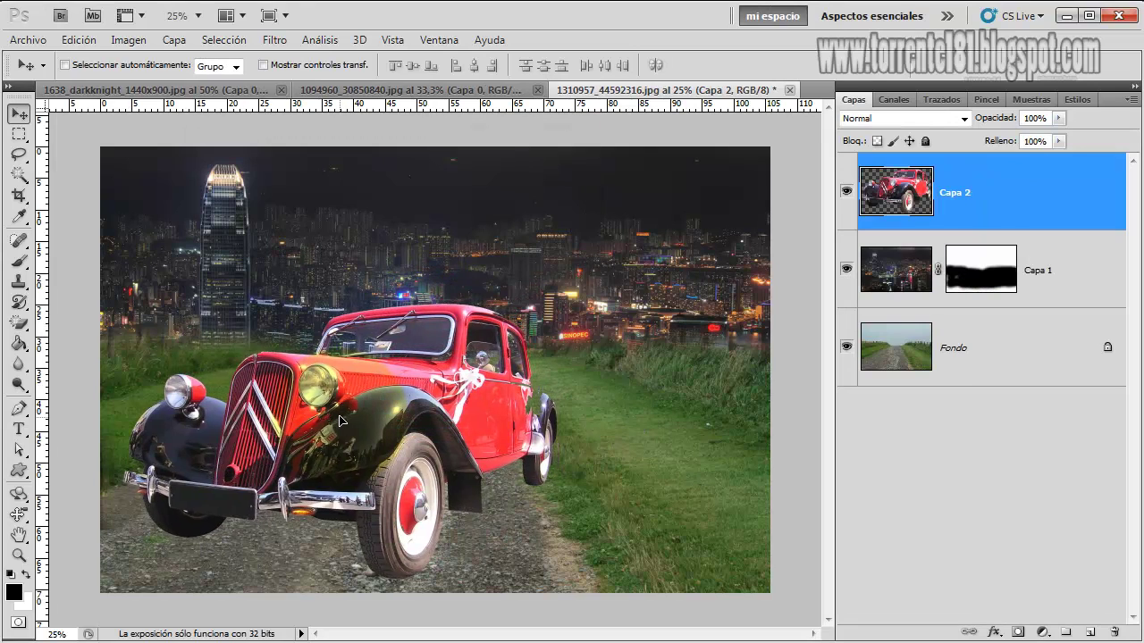
click(89, 42)
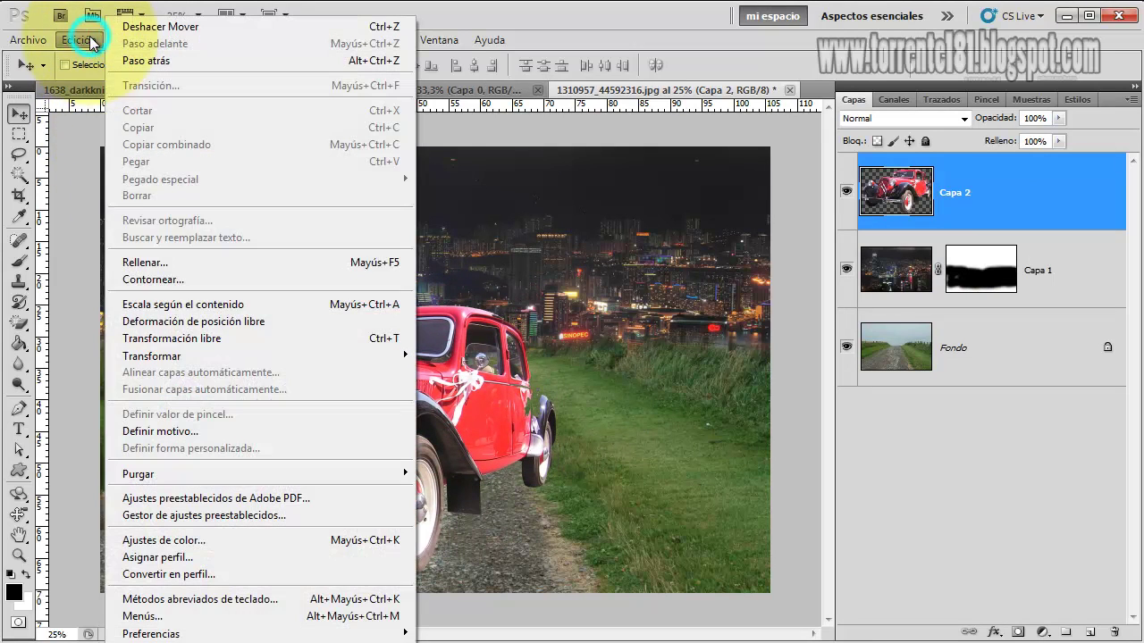
click(196, 339)
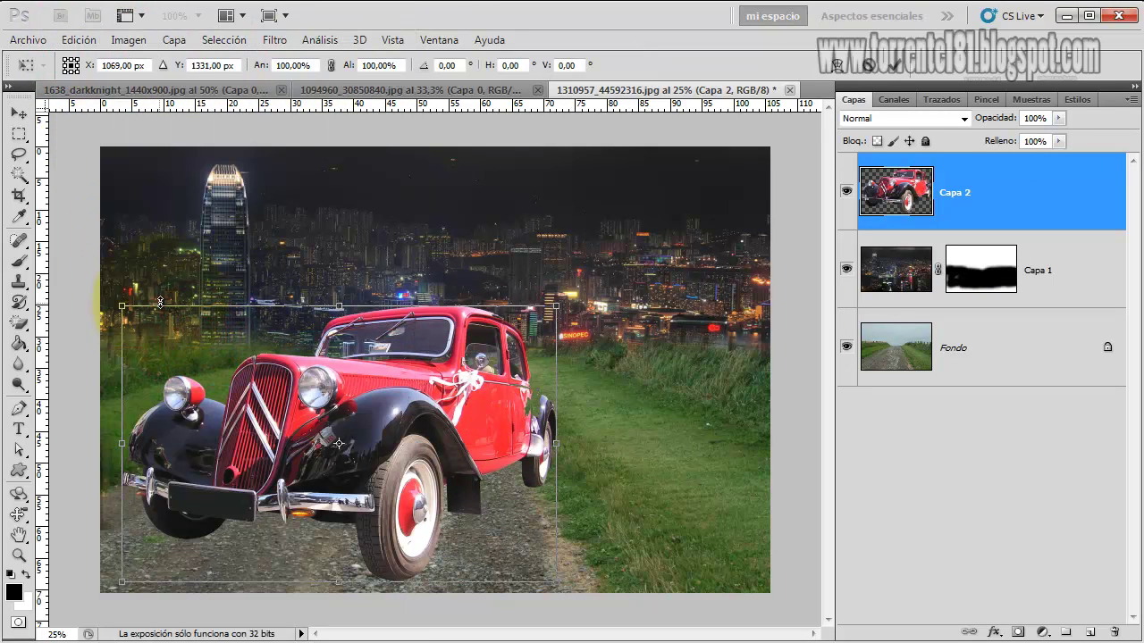
drag(122, 306, 167, 341)
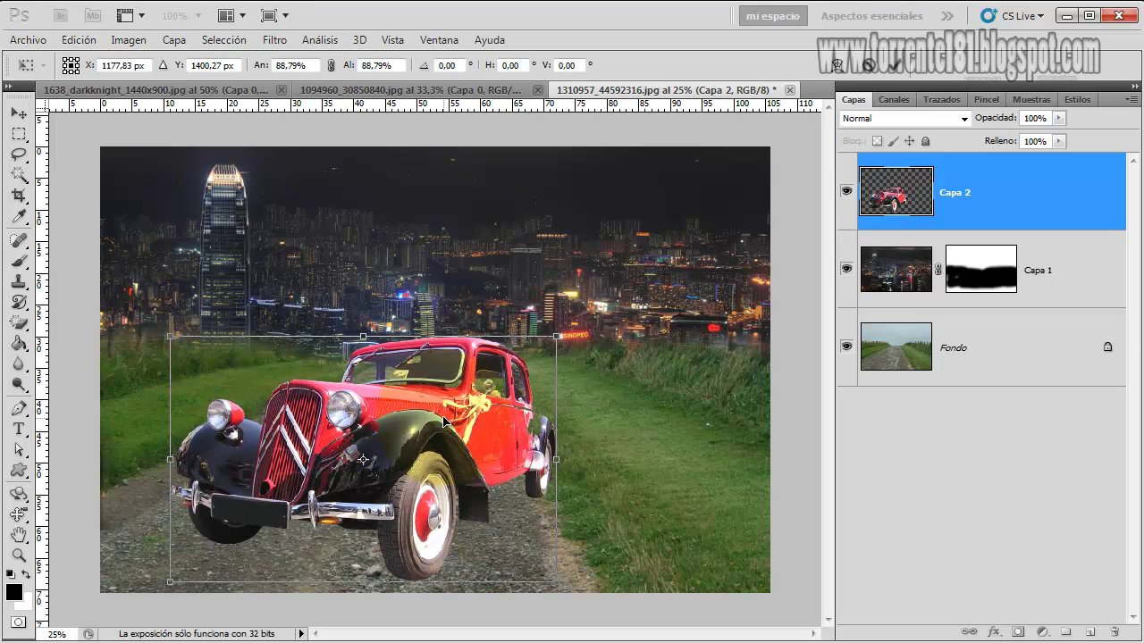
drag(445, 421, 390, 426)
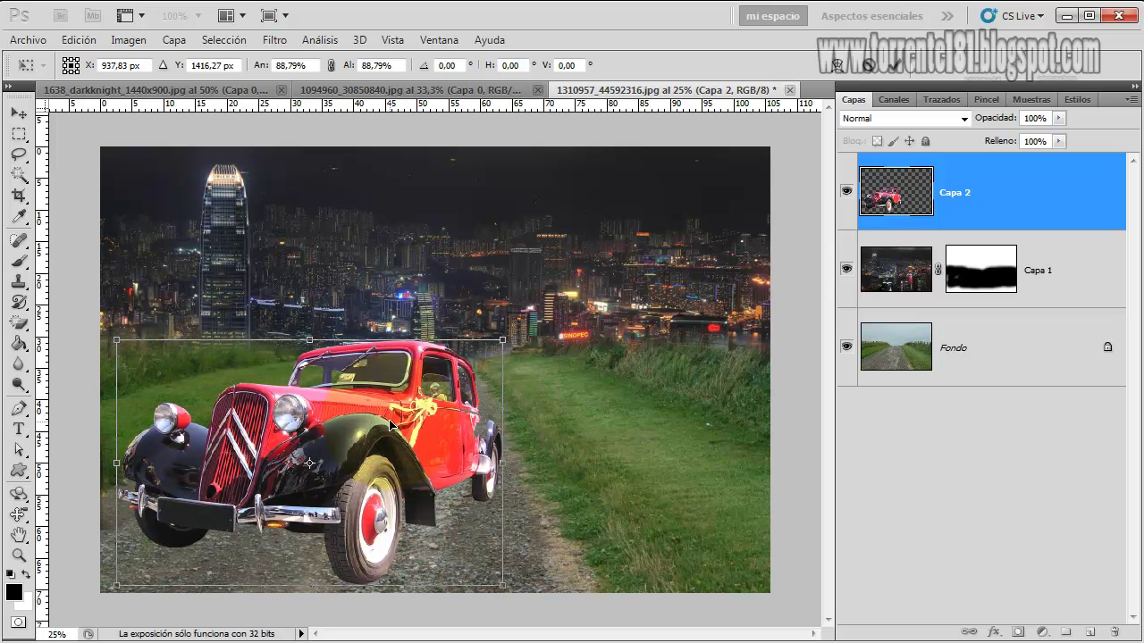
click(892, 64)
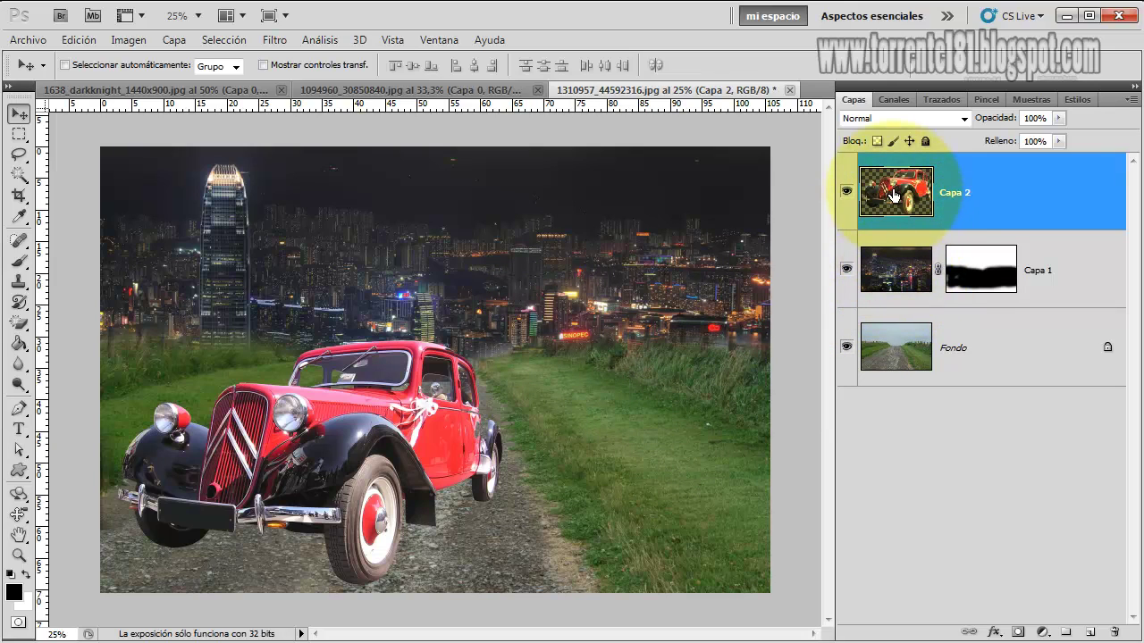
Lower the car's saturation with Tono/saturación.
click(139, 40)
mouse_move(141, 84)
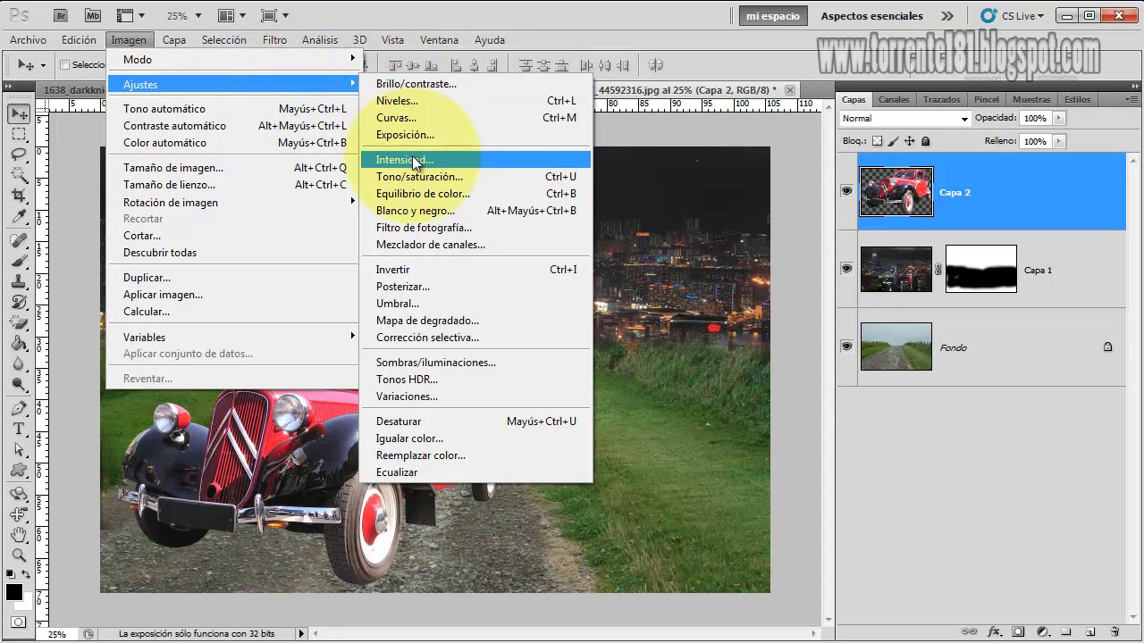
click(416, 176)
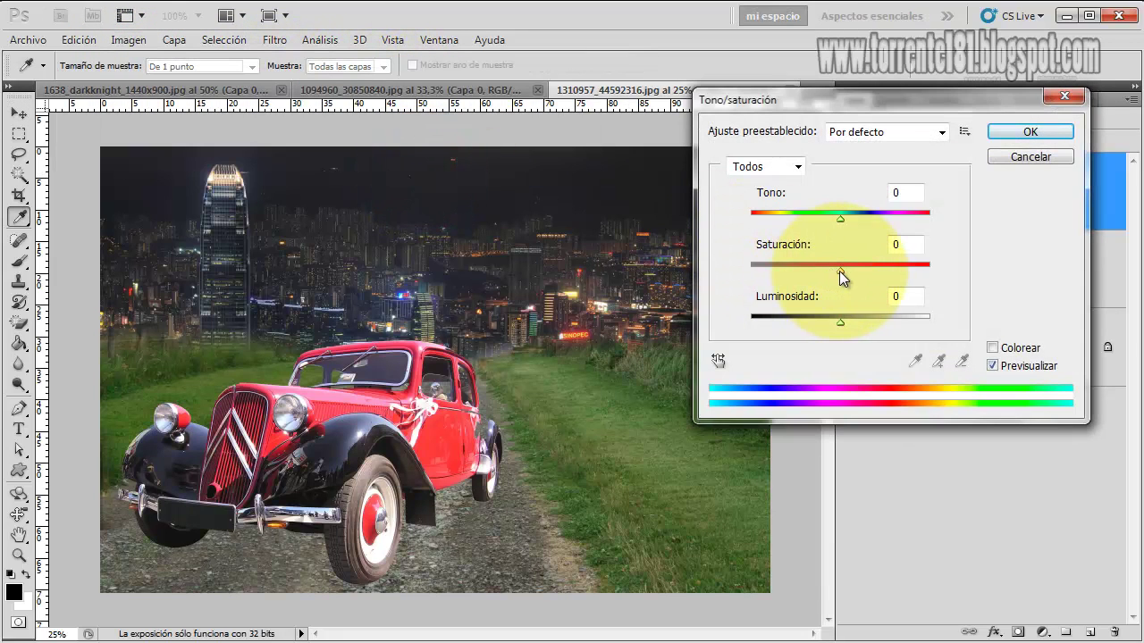
drag(840, 272, 809, 272)
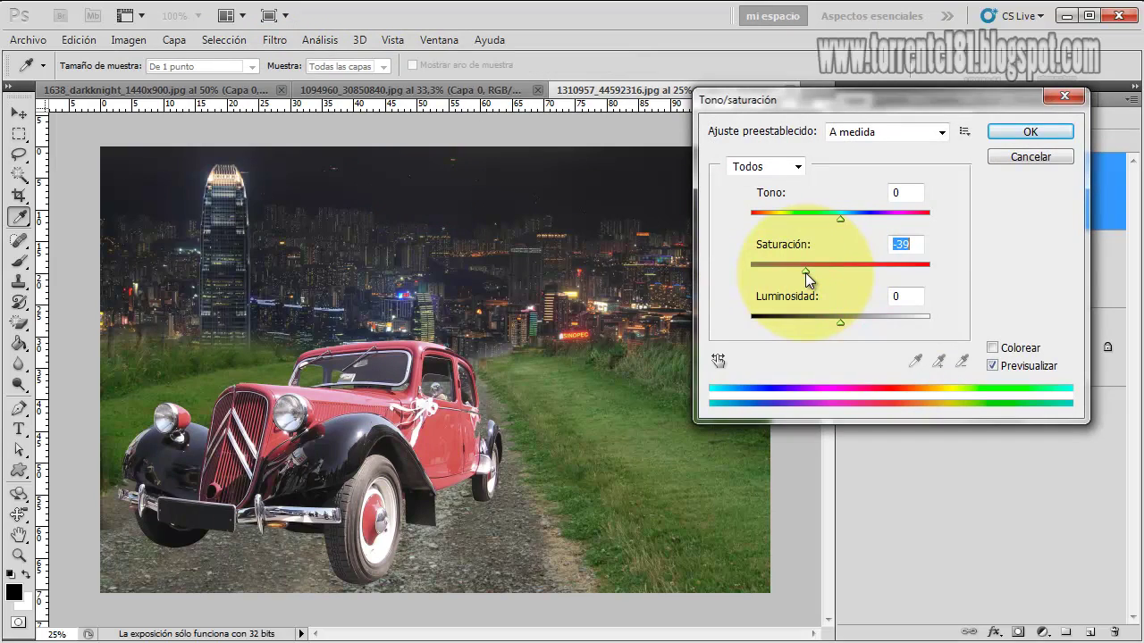
click(1031, 131)
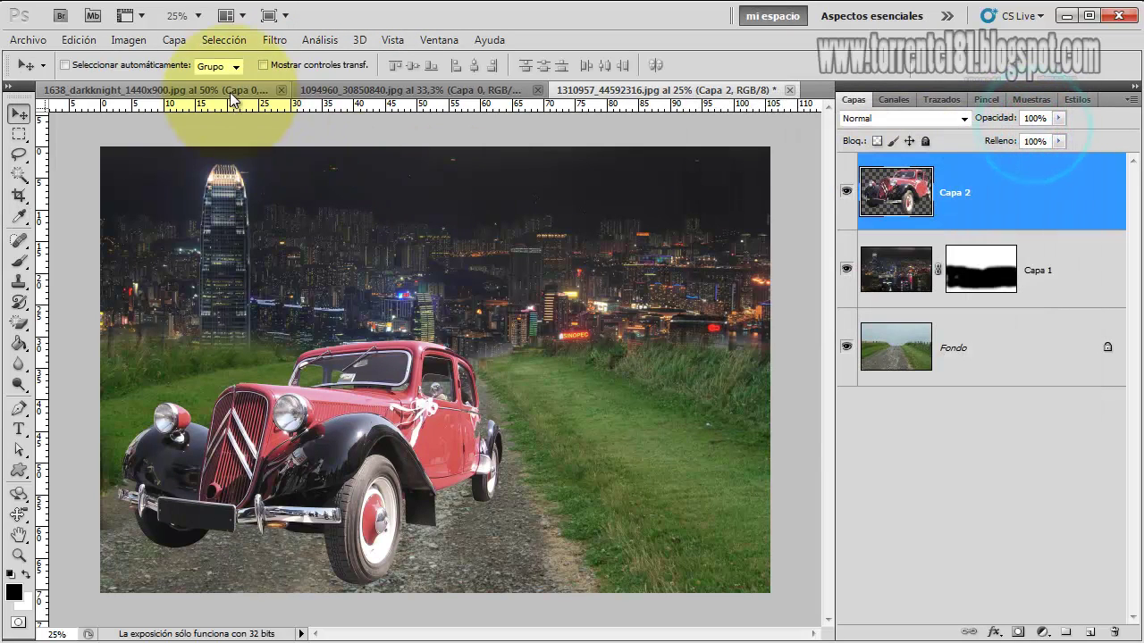
Darken the car with Brillo/contraste at brightness -150 and contrast 19.
click(128, 39)
mouse_move(178, 84)
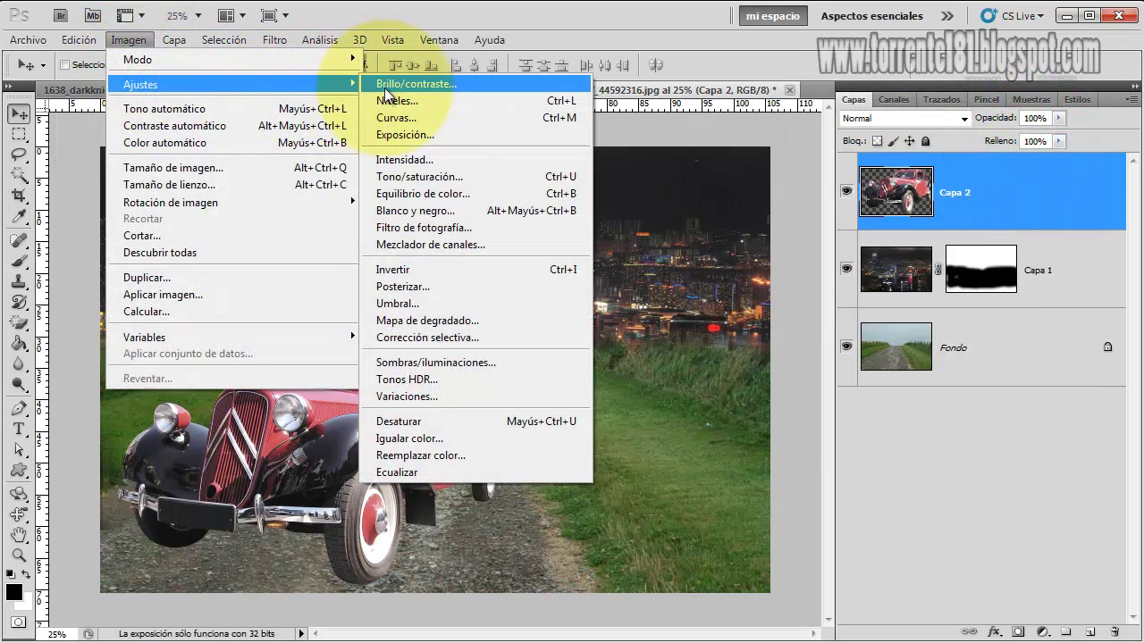
click(384, 86)
drag(640, 187, 510, 195)
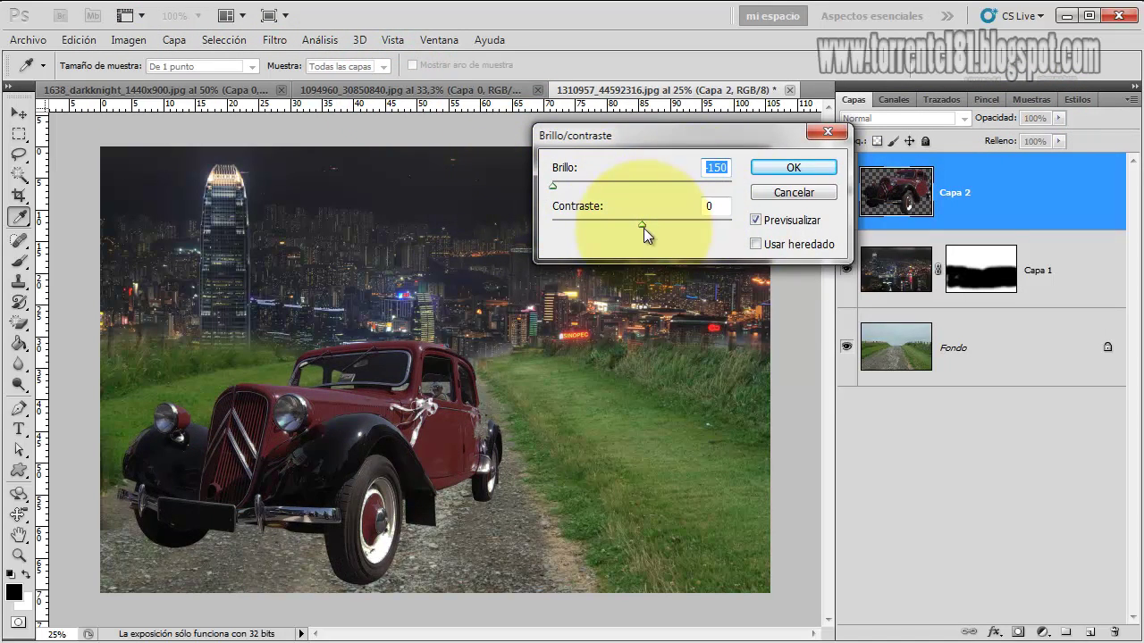
mouse_move(639, 225)
mouse_down()
mouse_move(613, 226)
mouse_move(665, 235)
mouse_up()
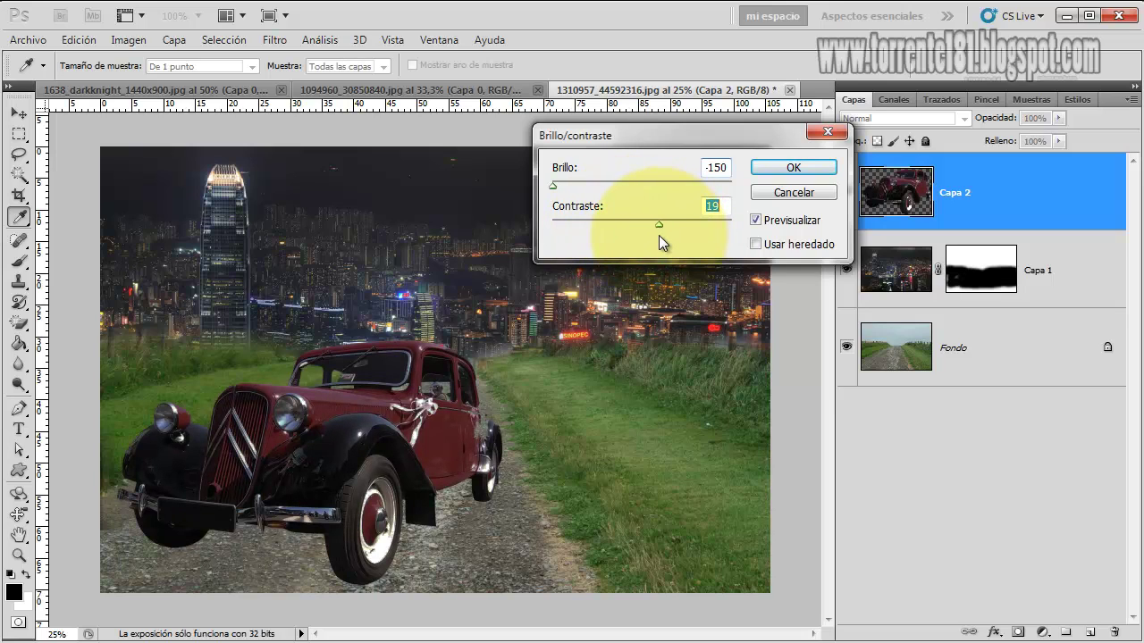
click(762, 168)
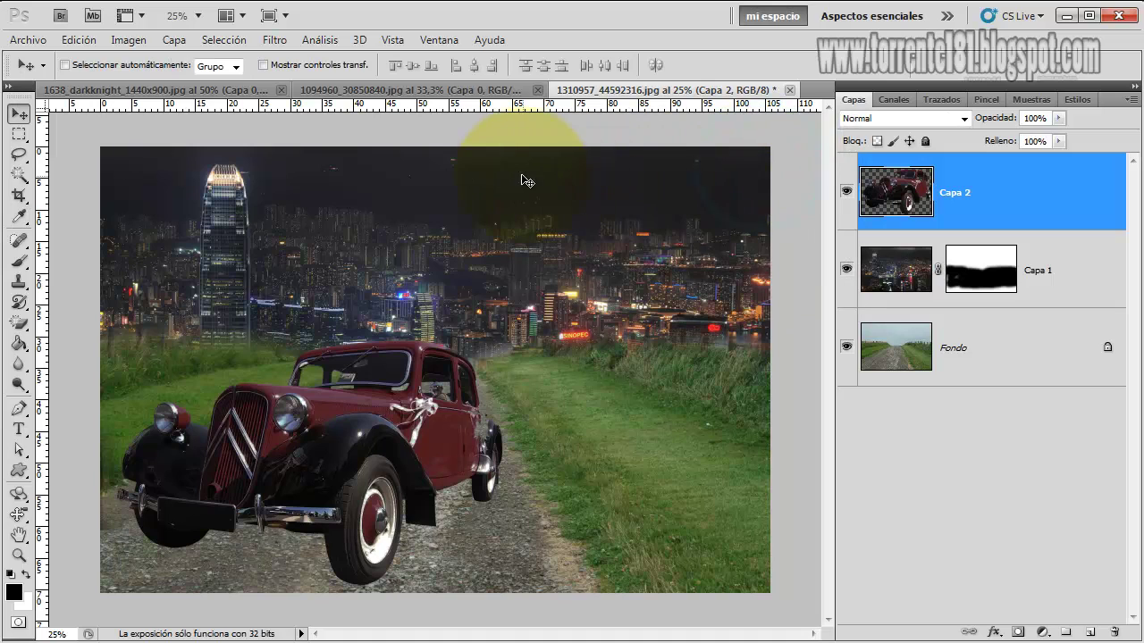
Lower the Fondo background layer's brightness to -150 with Brillo/contraste.
click(904, 341)
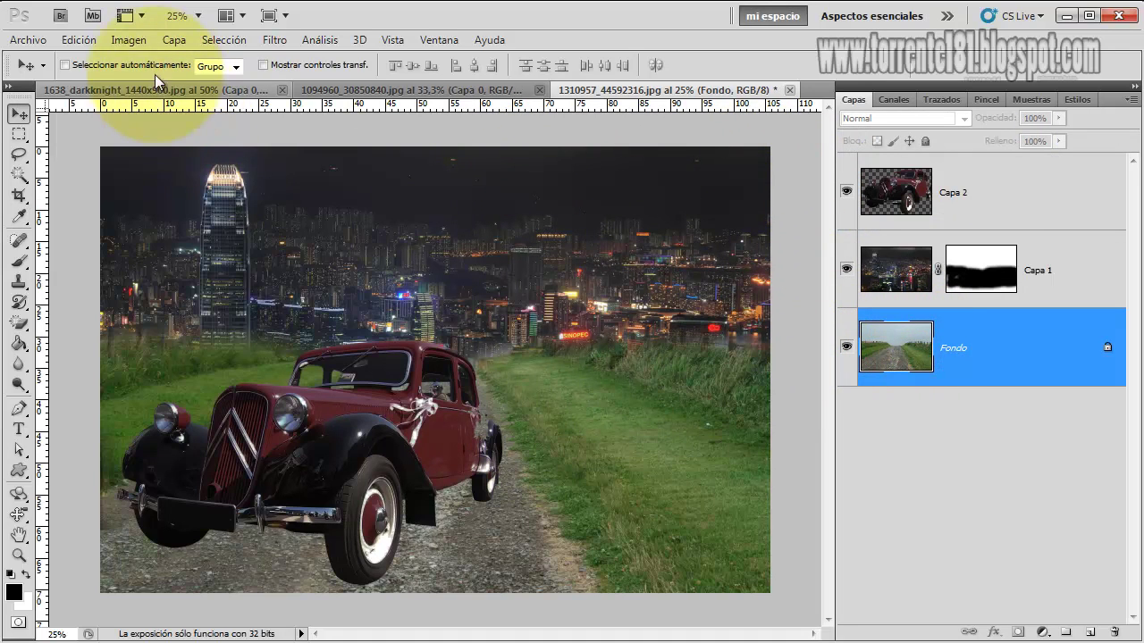
click(143, 41)
mouse_move(232, 84)
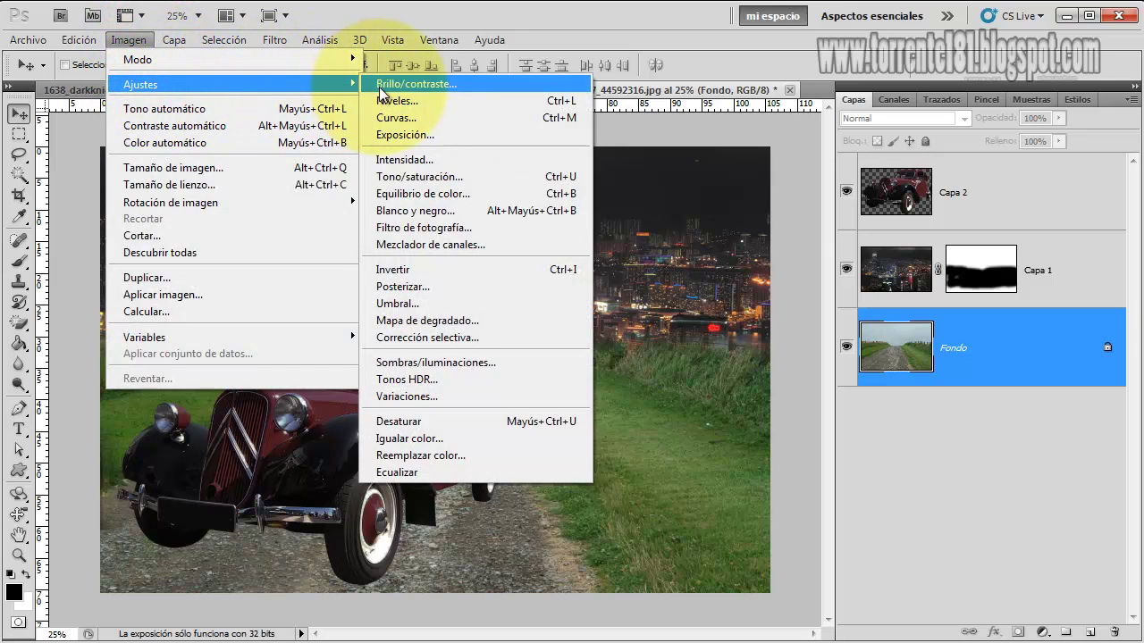
click(400, 86)
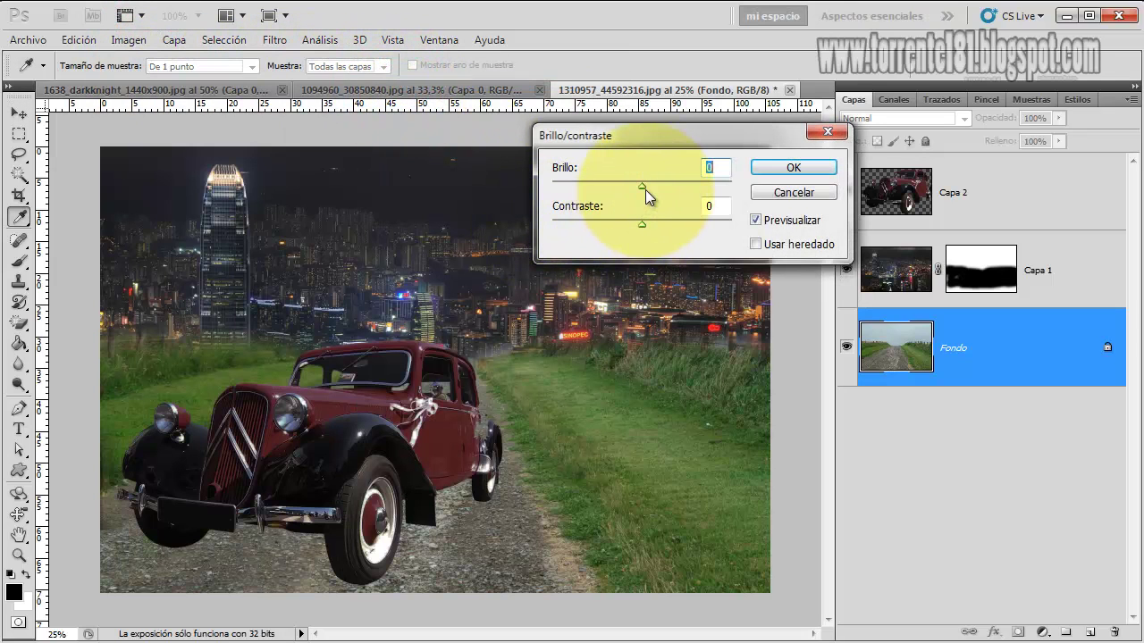
drag(644, 186, 512, 188)
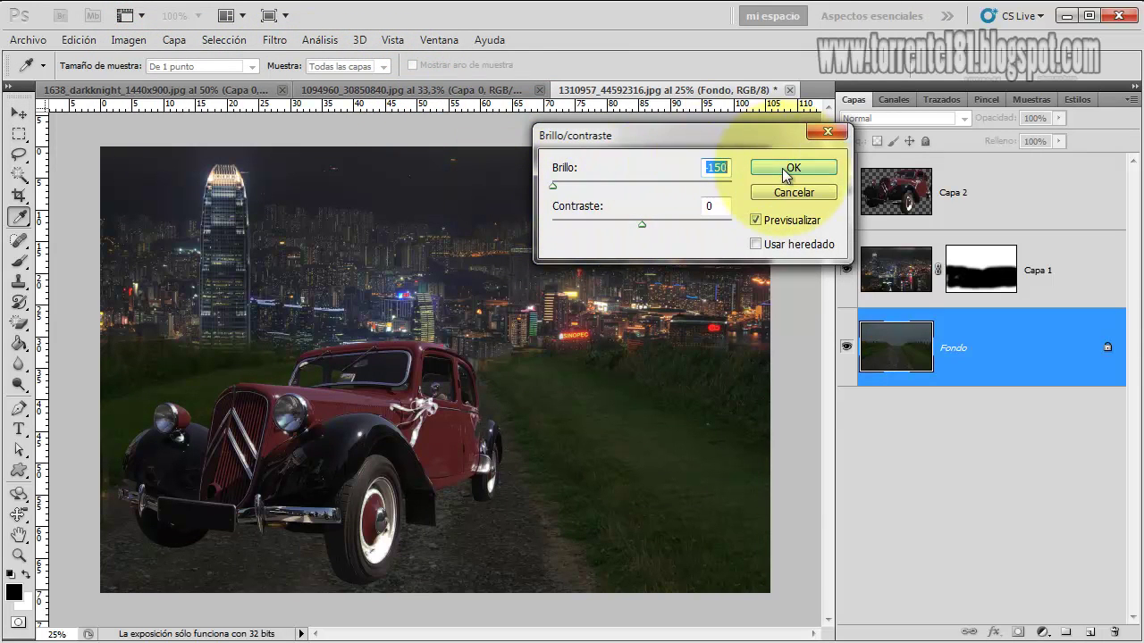
click(782, 168)
Darken Fondo further by pulling its Curvas curve down.
click(134, 40)
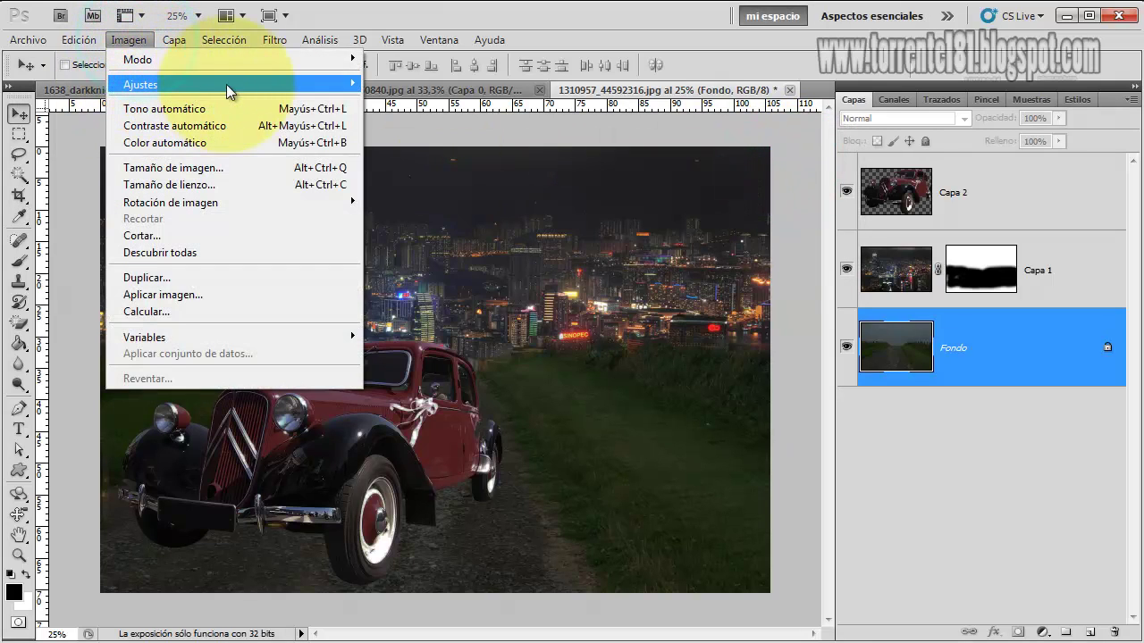
mouse_move(140, 84)
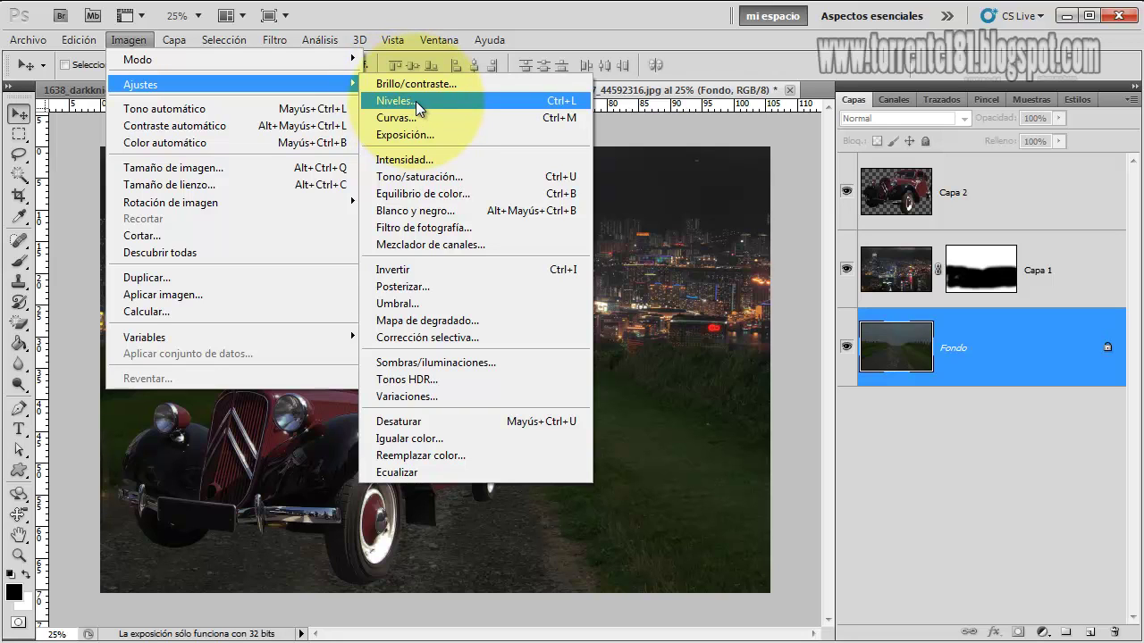
click(407, 117)
click(753, 343)
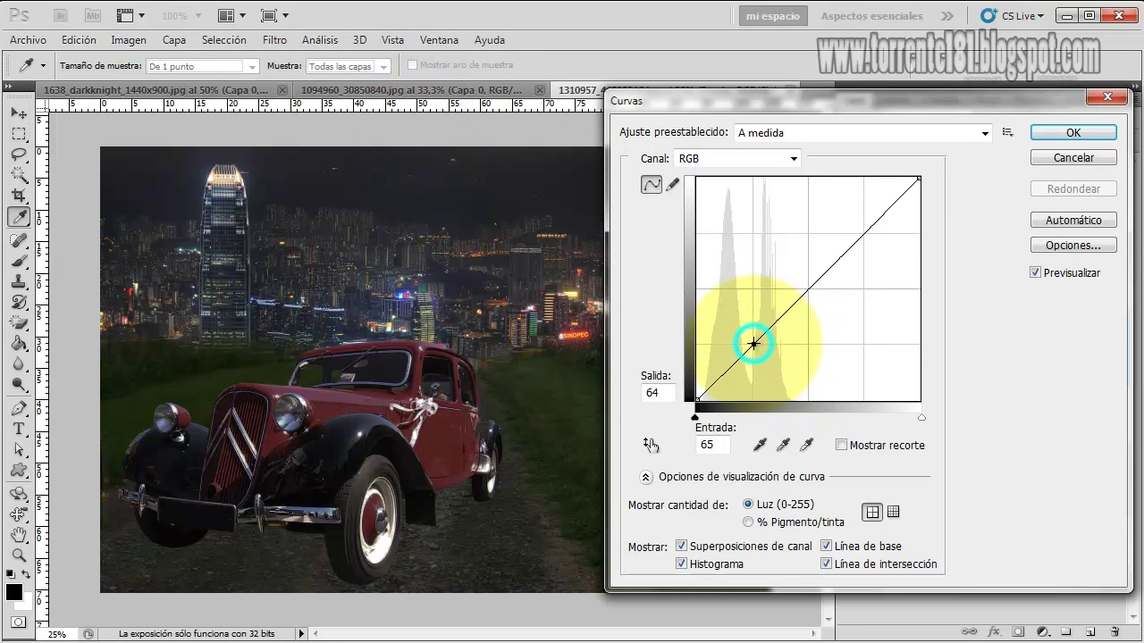
drag(753, 343, 761, 356)
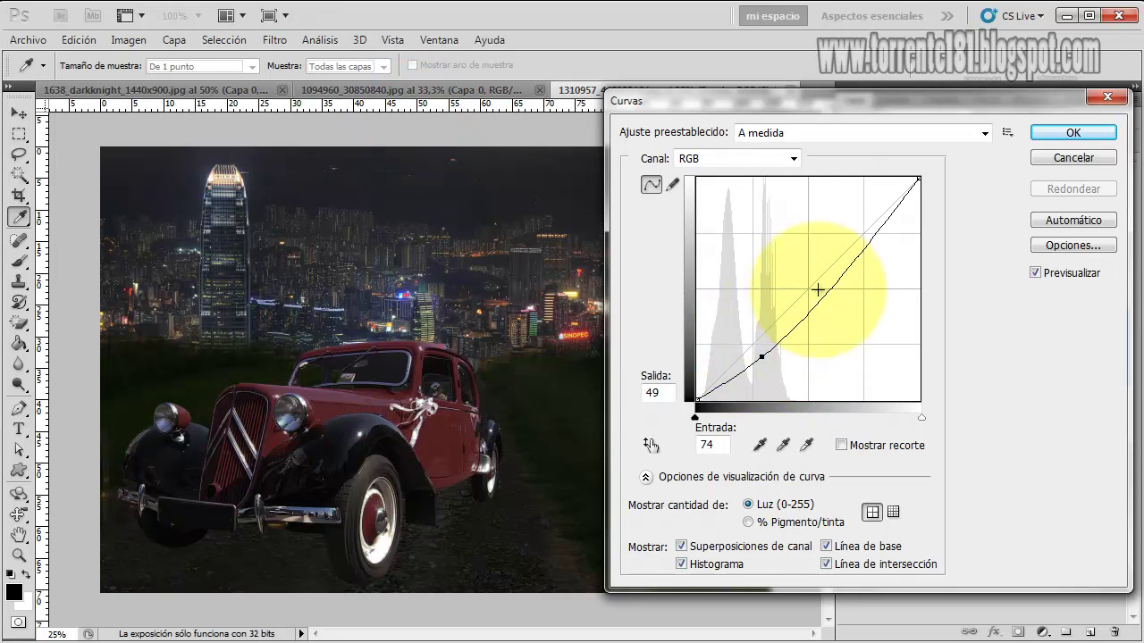
drag(857, 256, 858, 251)
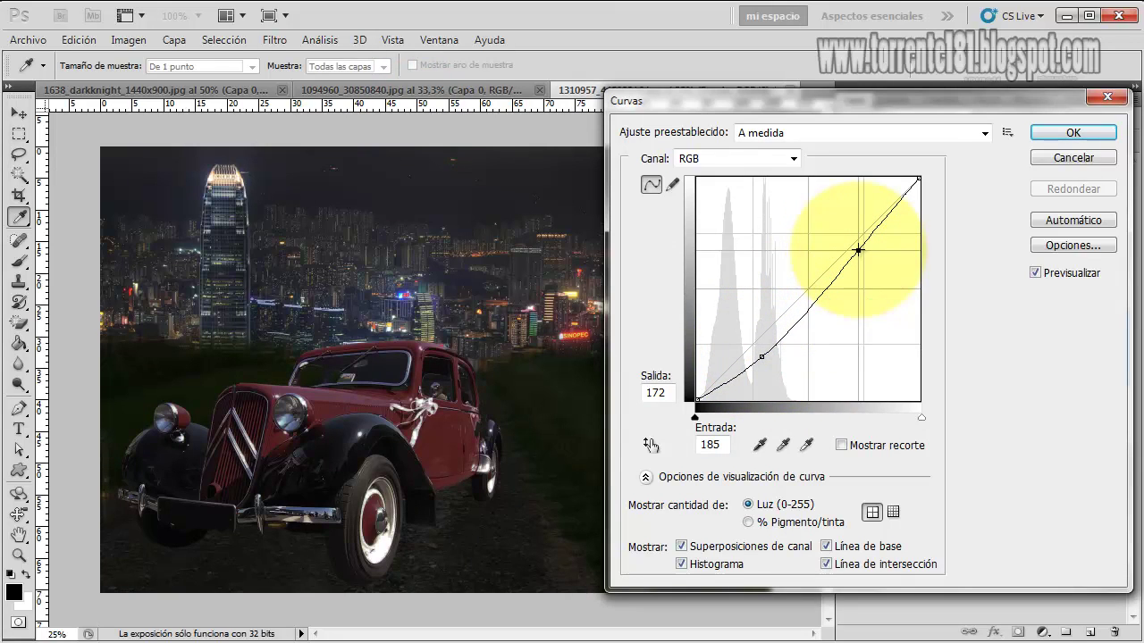
click(1073, 130)
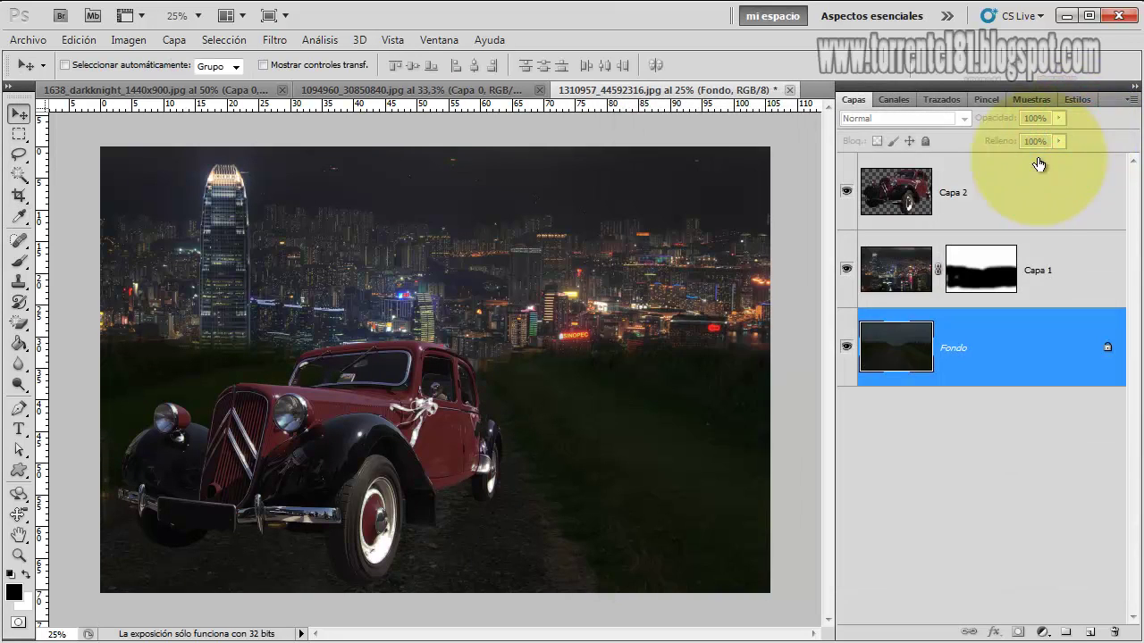
click(982, 195)
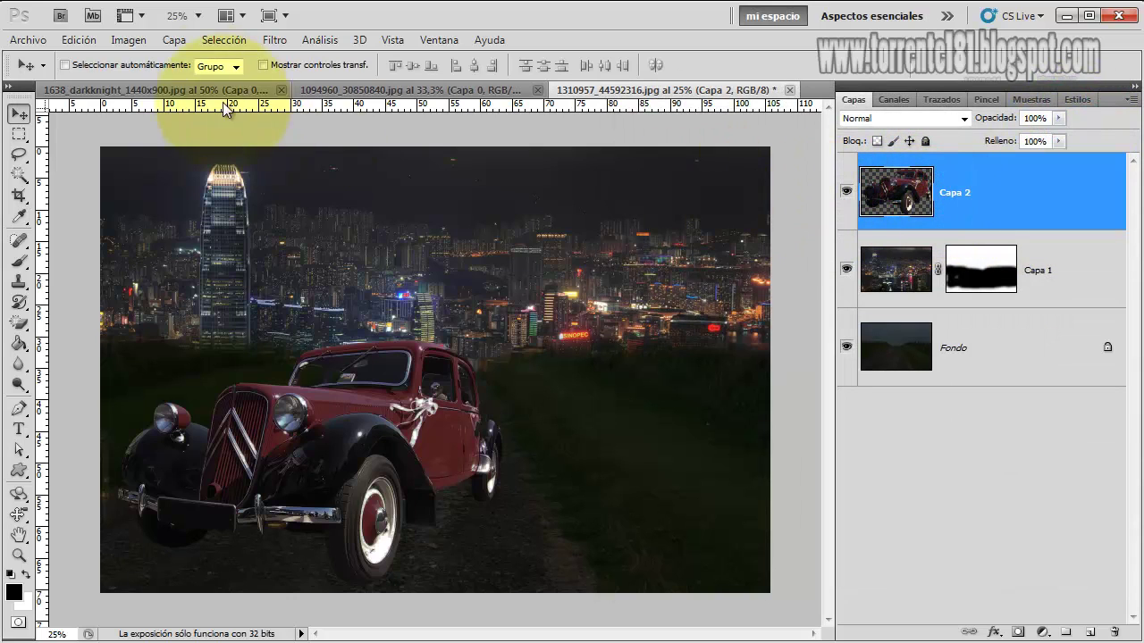
Darken the car layer Capa 2 with a downward Curvas adjustment.
click(130, 41)
mouse_move(140, 84)
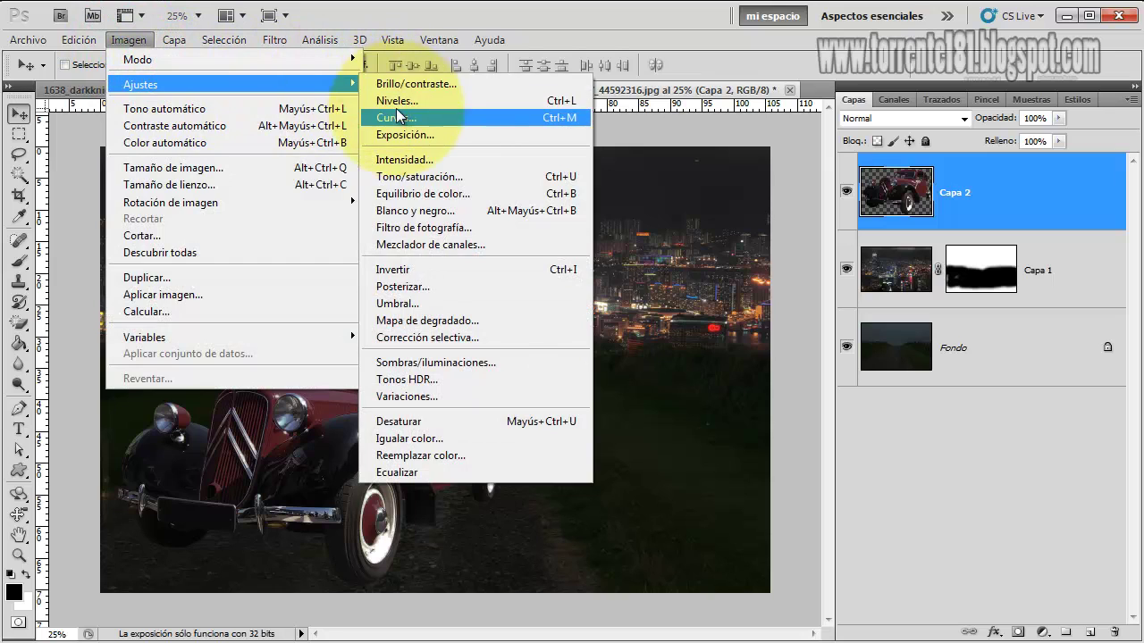
click(398, 117)
drag(758, 337, 764, 354)
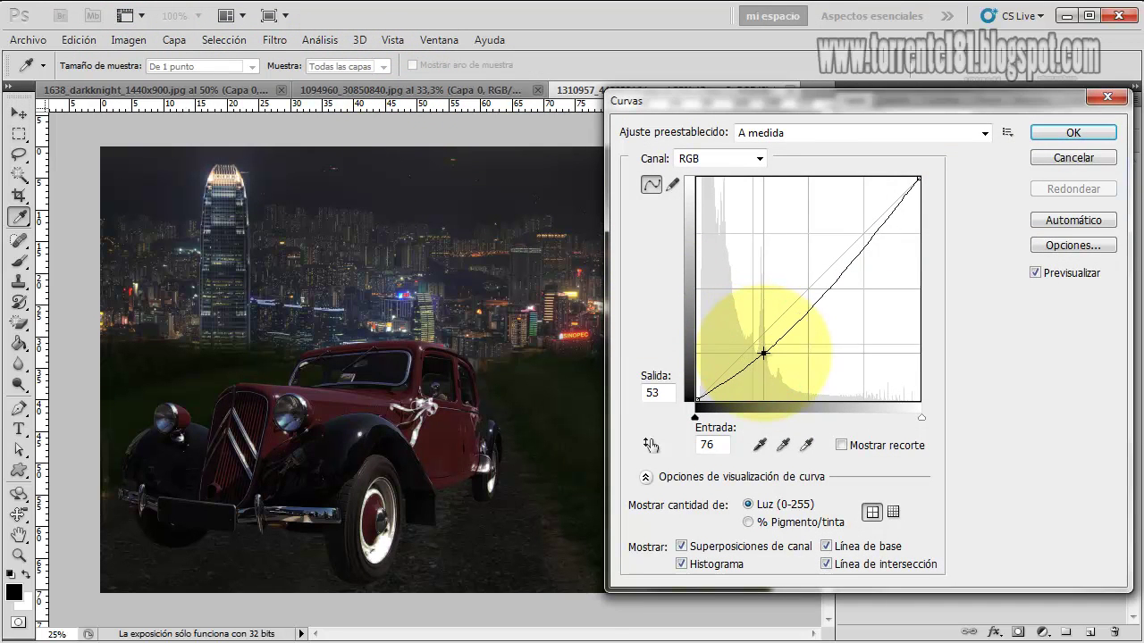
click(1053, 132)
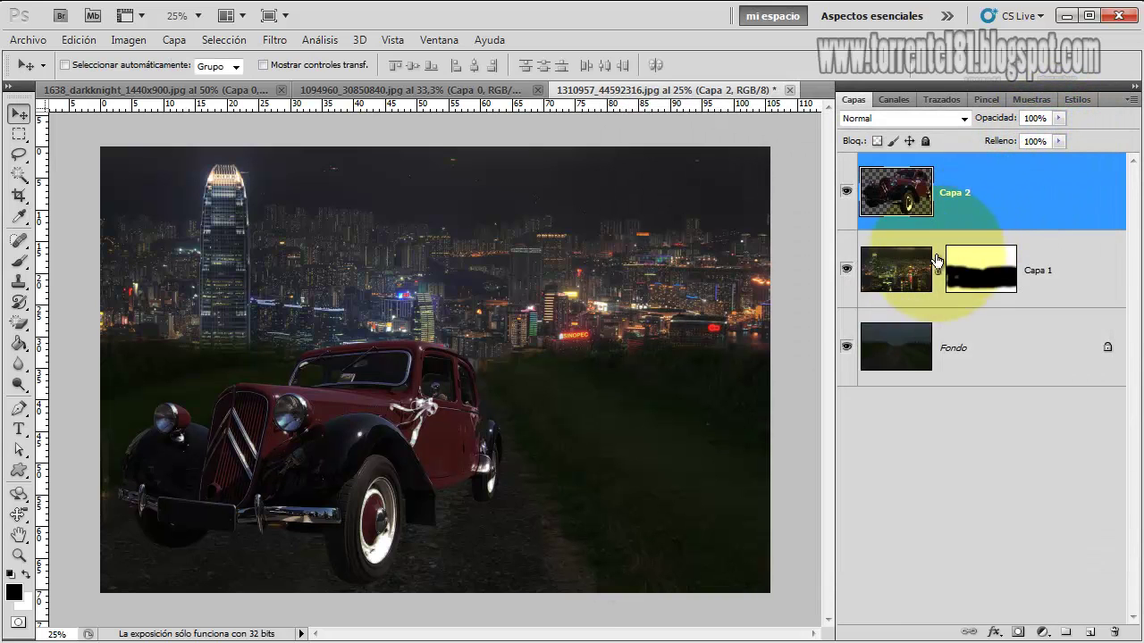
Set Capa 1's skyline to brightness -150, contrast 21, then add new layer Capa 3 above the car.
click(898, 266)
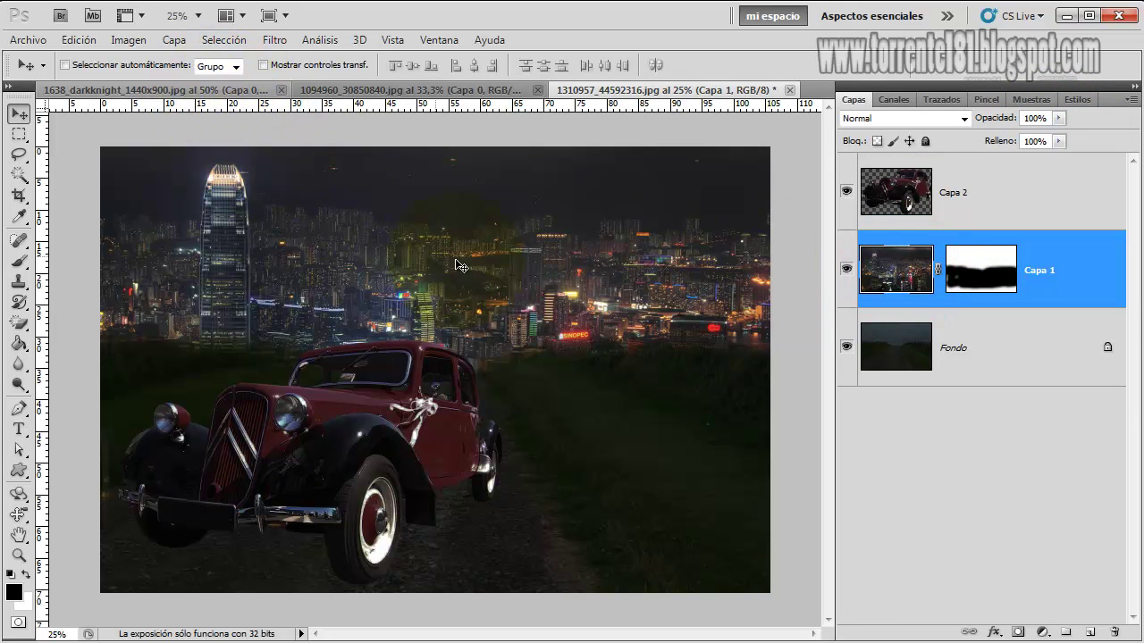
click(129, 39)
mouse_move(141, 84)
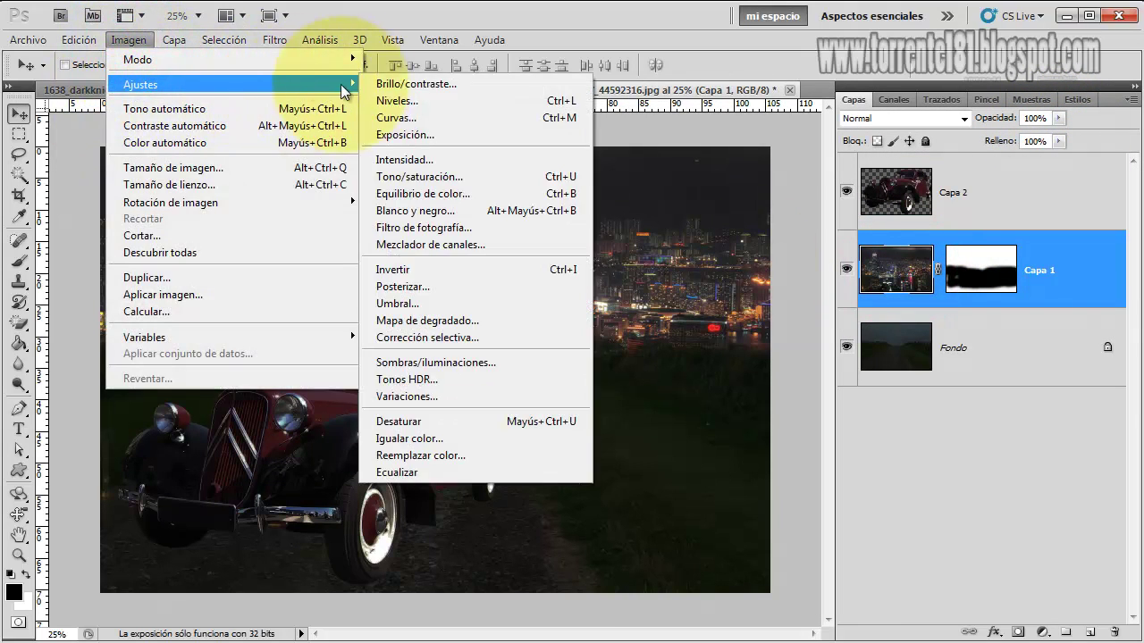
click(389, 81)
drag(640, 185, 542, 194)
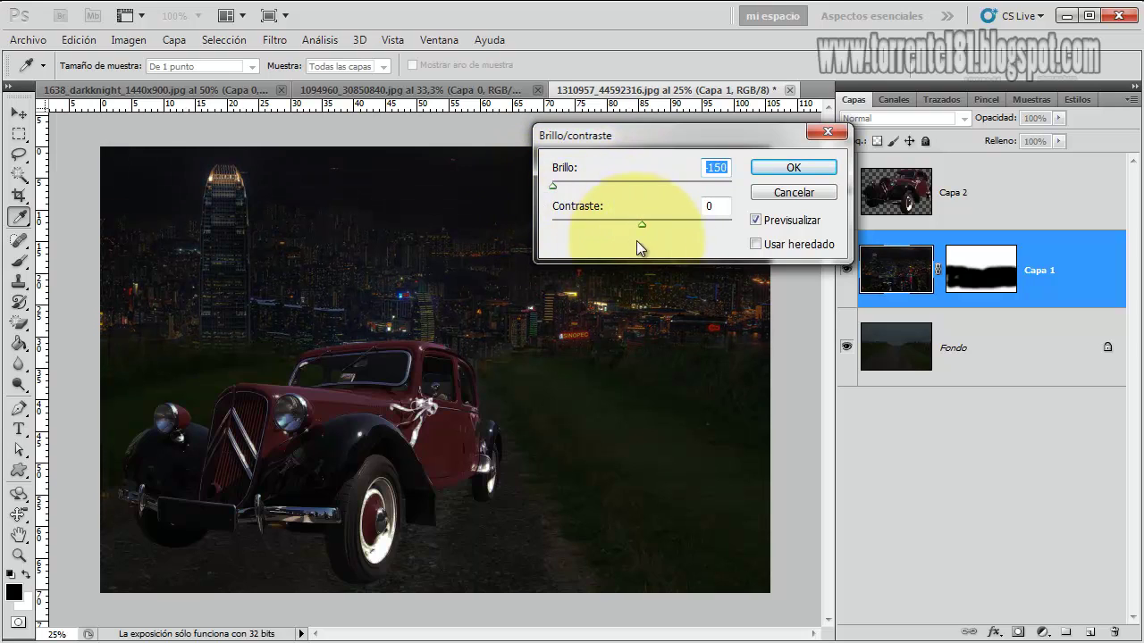
drag(643, 223, 660, 221)
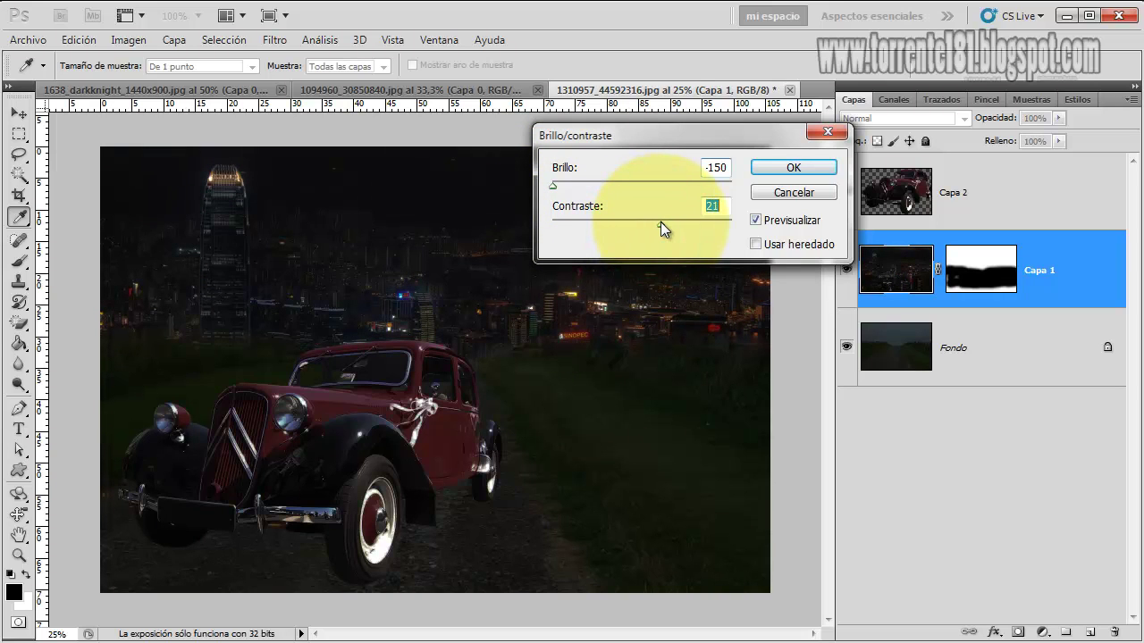
click(765, 167)
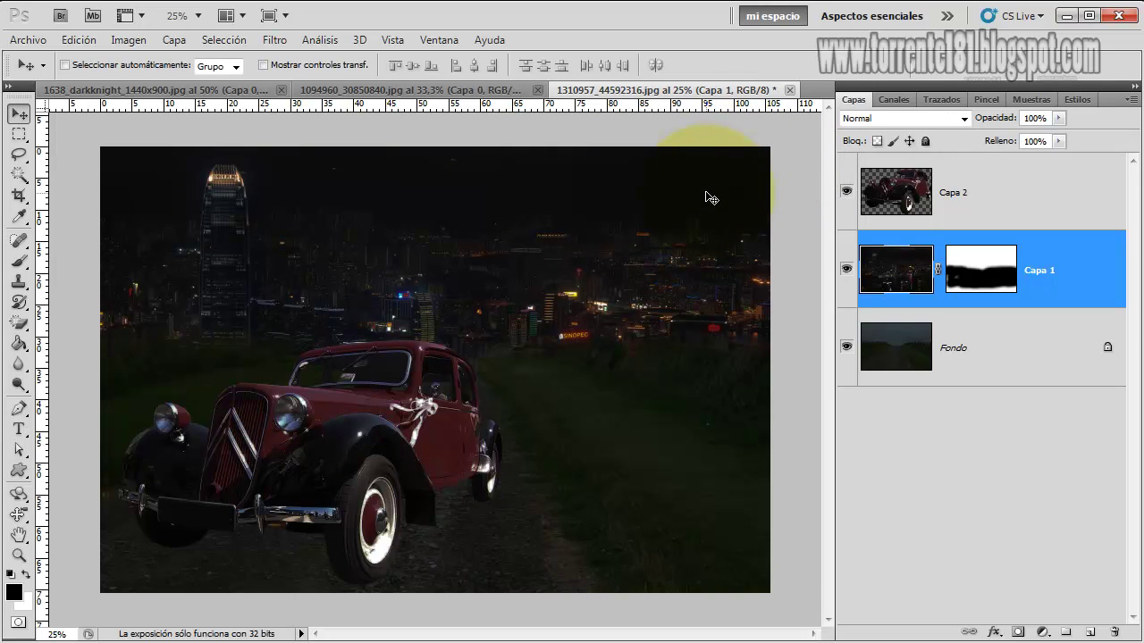
click(1019, 190)
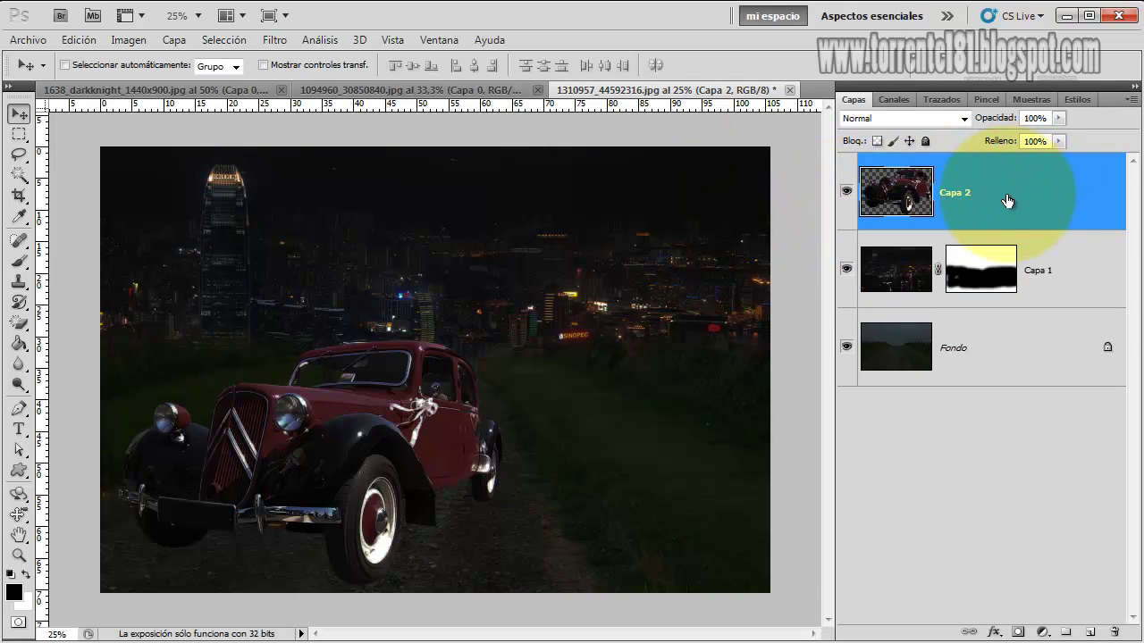
click(1092, 633)
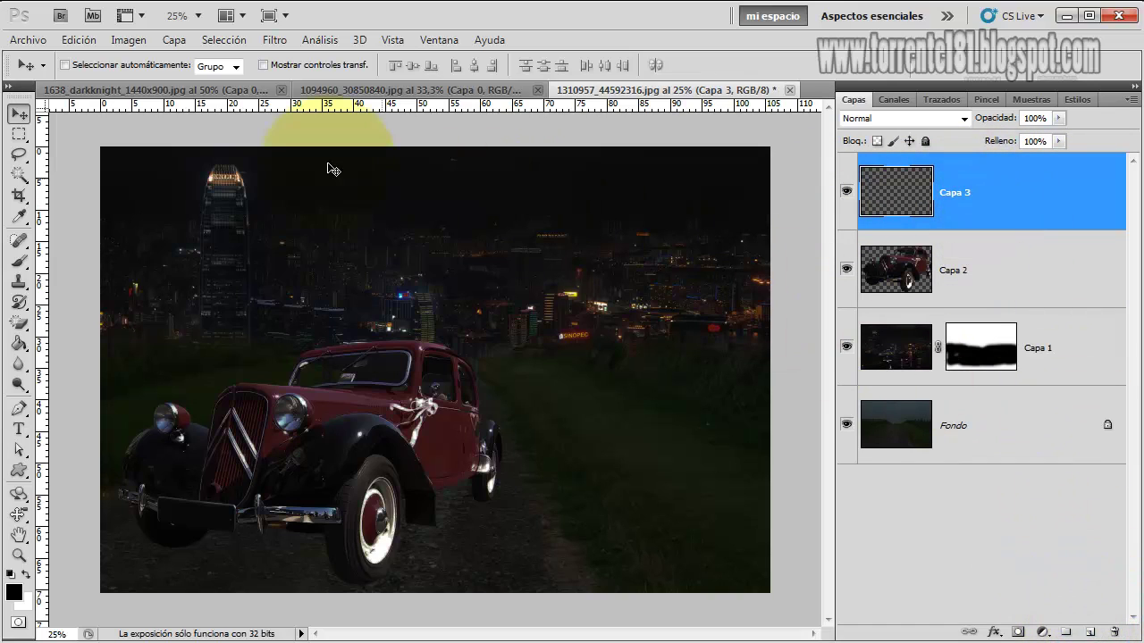
Render Nubes clouds into Capa 3, add Capa 4 beneath it, and hide Capa 3.
click(131, 41)
mouse_move(274, 40)
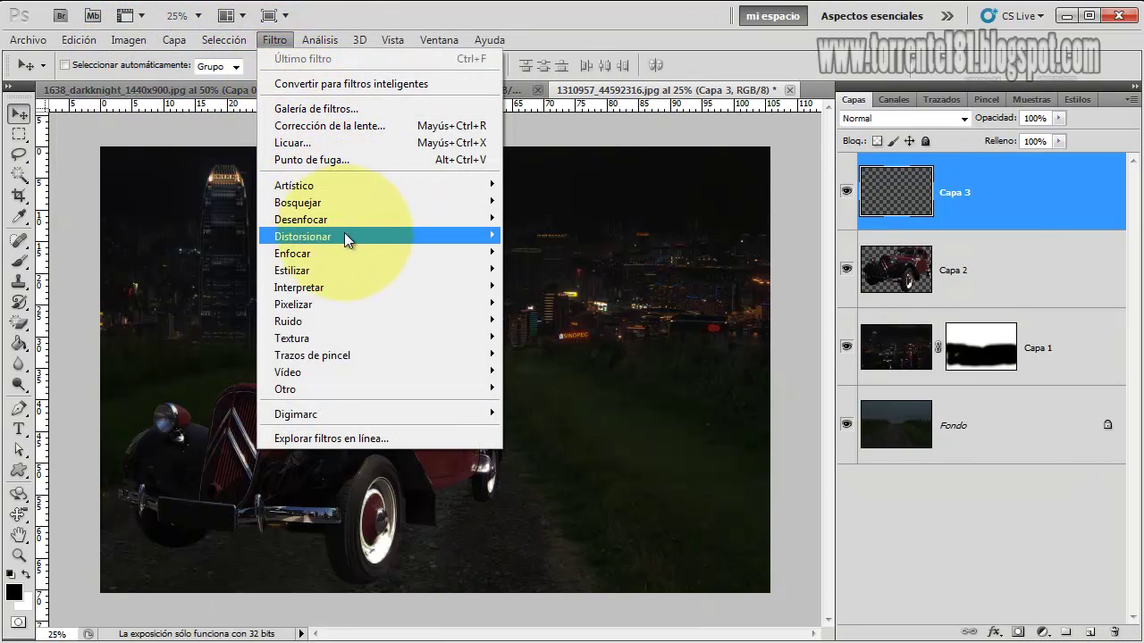
mouse_move(299, 287)
click(552, 338)
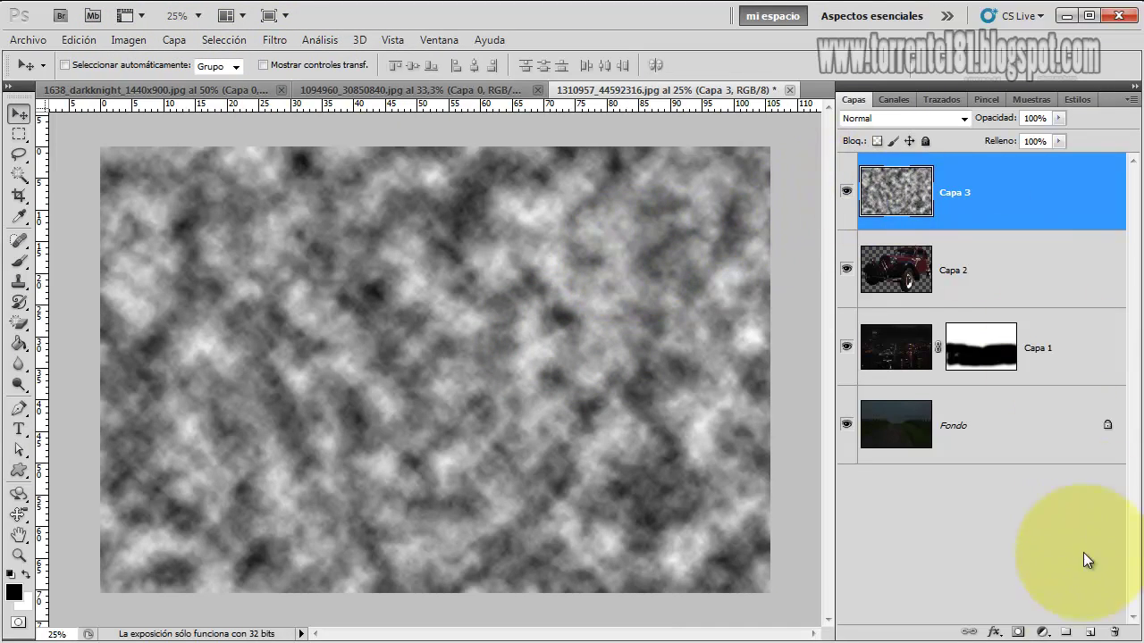
click(1090, 632)
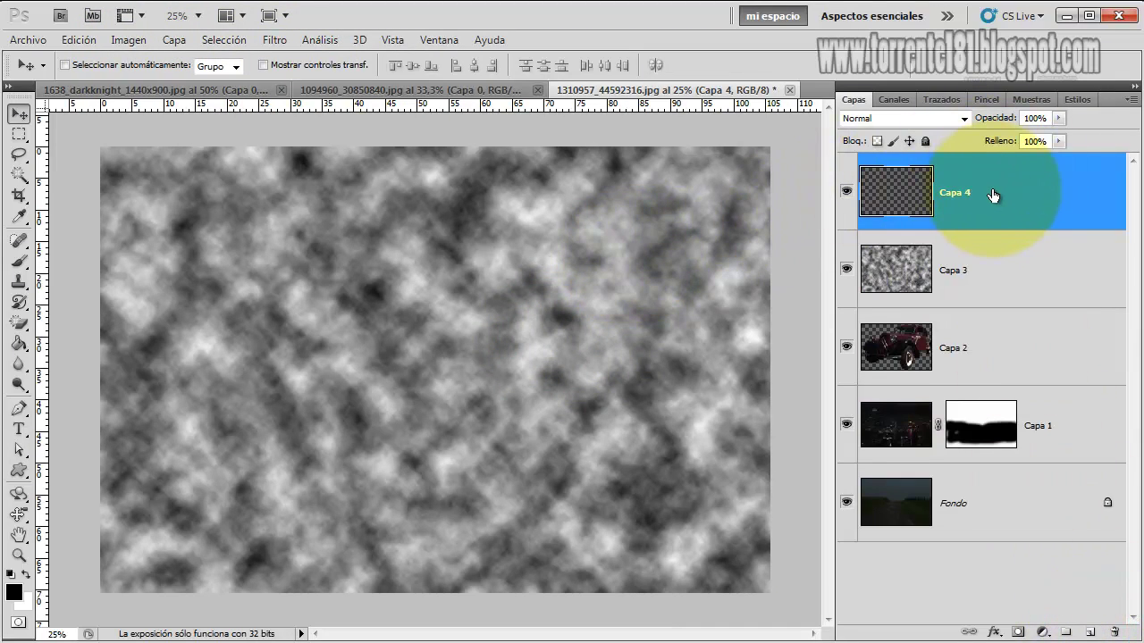
drag(995, 191, 983, 296)
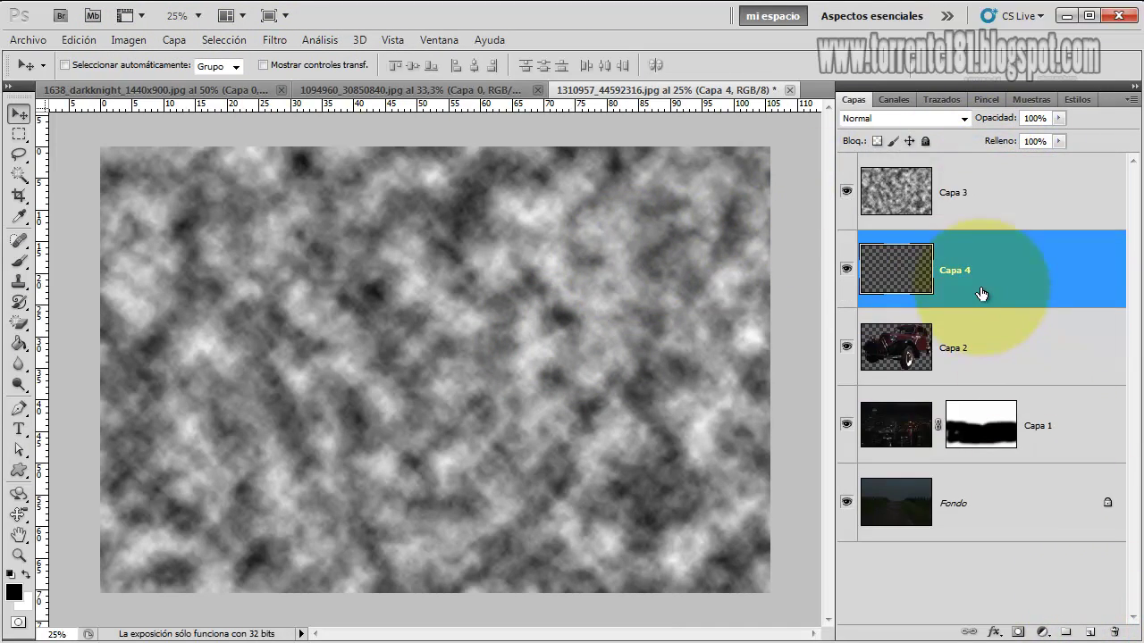
click(846, 191)
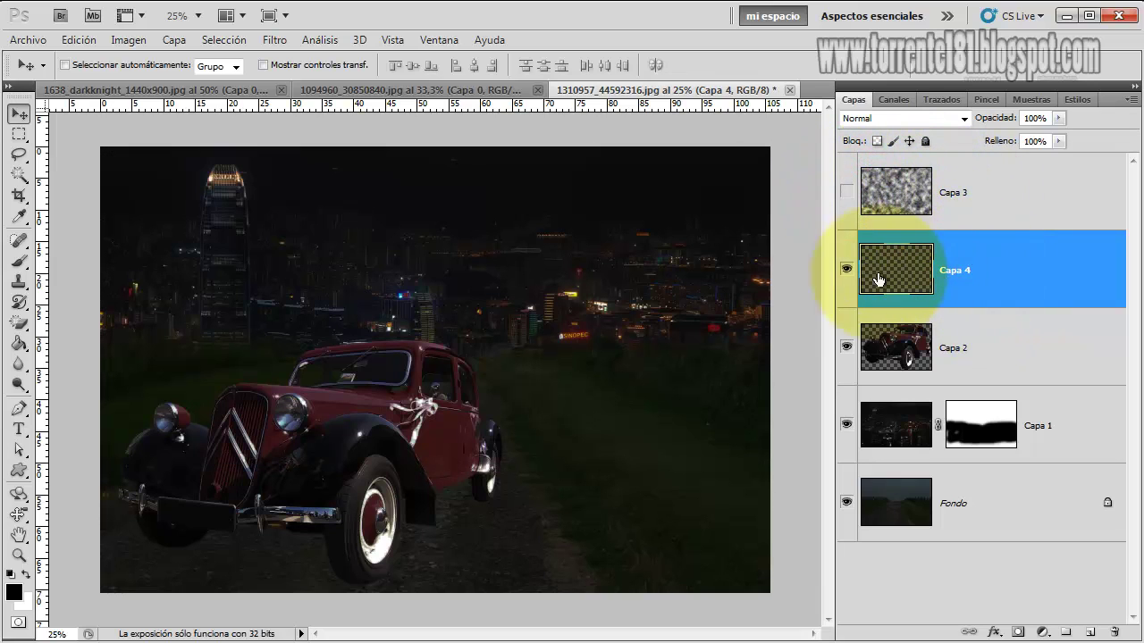
Paint a soft white glow around the car roof on Capa 4 with the Brush.
click(19, 264)
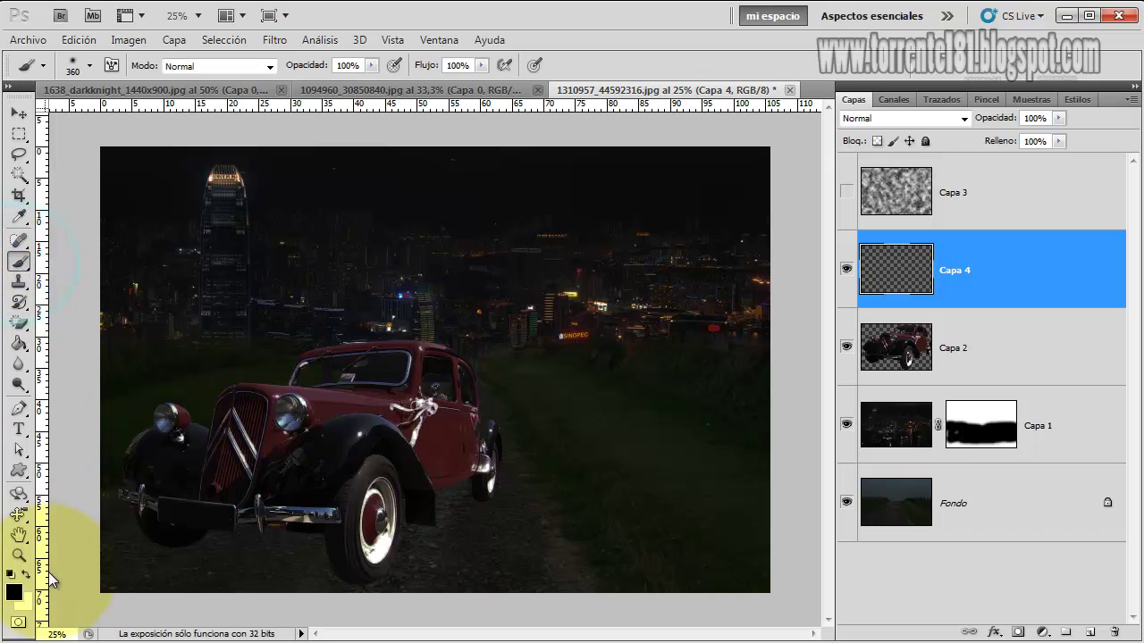
click(26, 577)
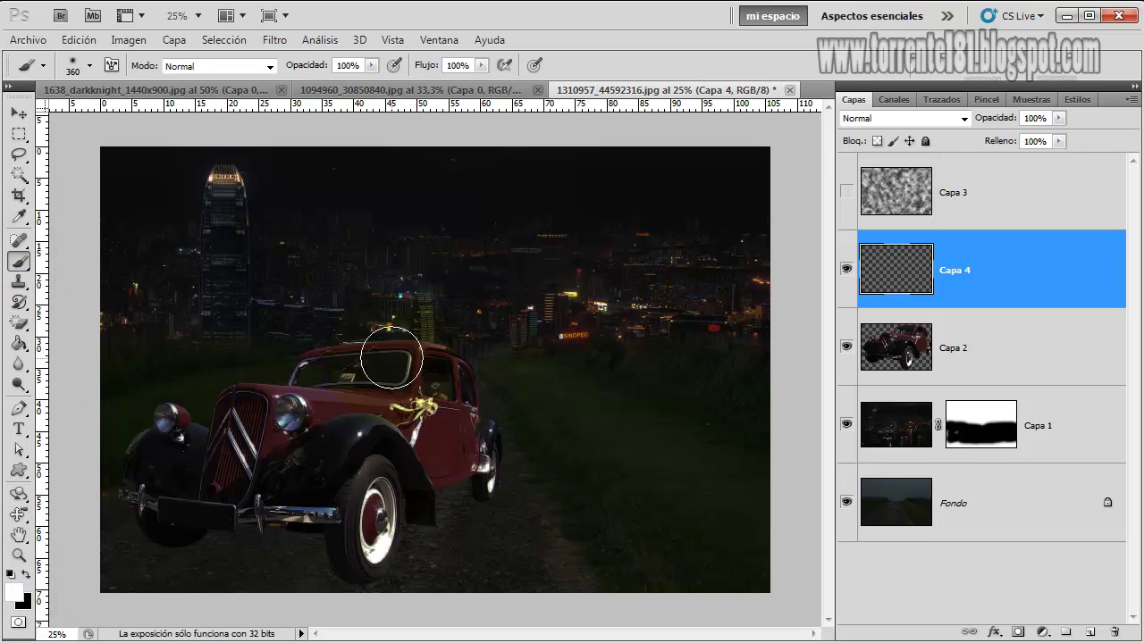
click(354, 347)
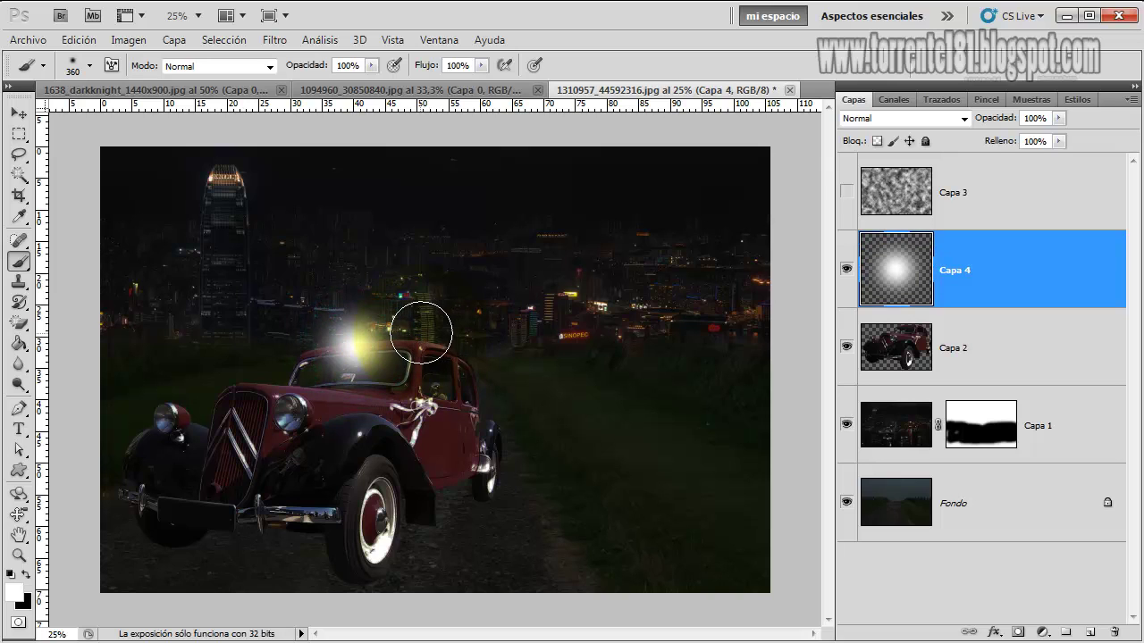
click(395, 329)
click(453, 333)
click(454, 383)
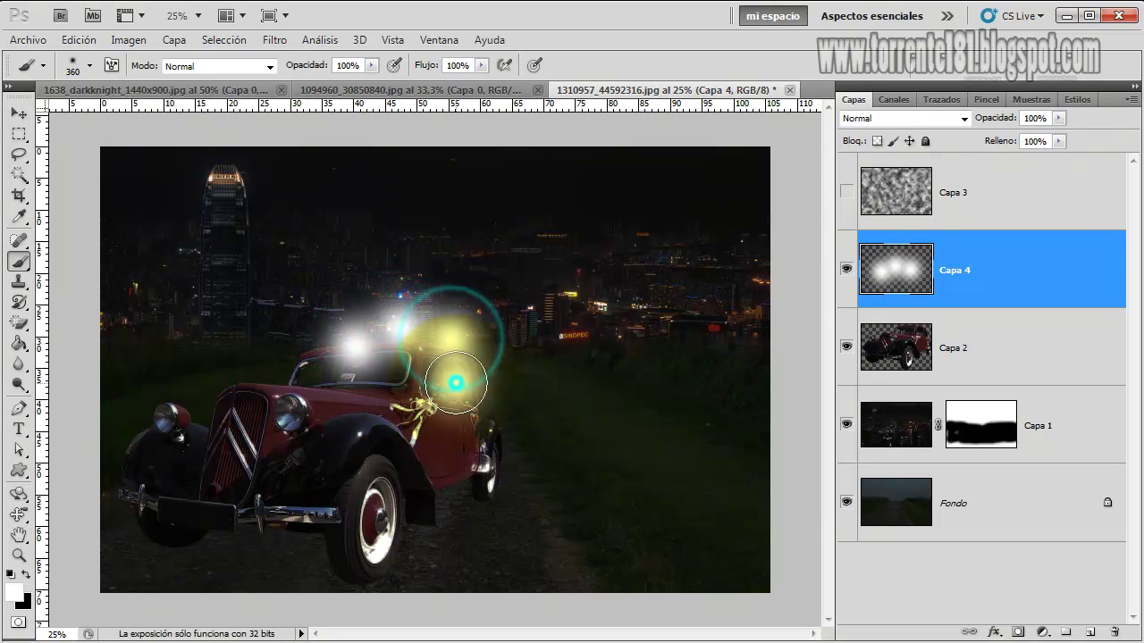
click(414, 375)
mouse_move(413, 376)
mouse_down()
mouse_move(383, 319)
mouse_move(476, 375)
mouse_up()
Move Capa 4 below the car layer and extend the glow behind the rear wheel and roof.
drag(1027, 268, 1025, 391)
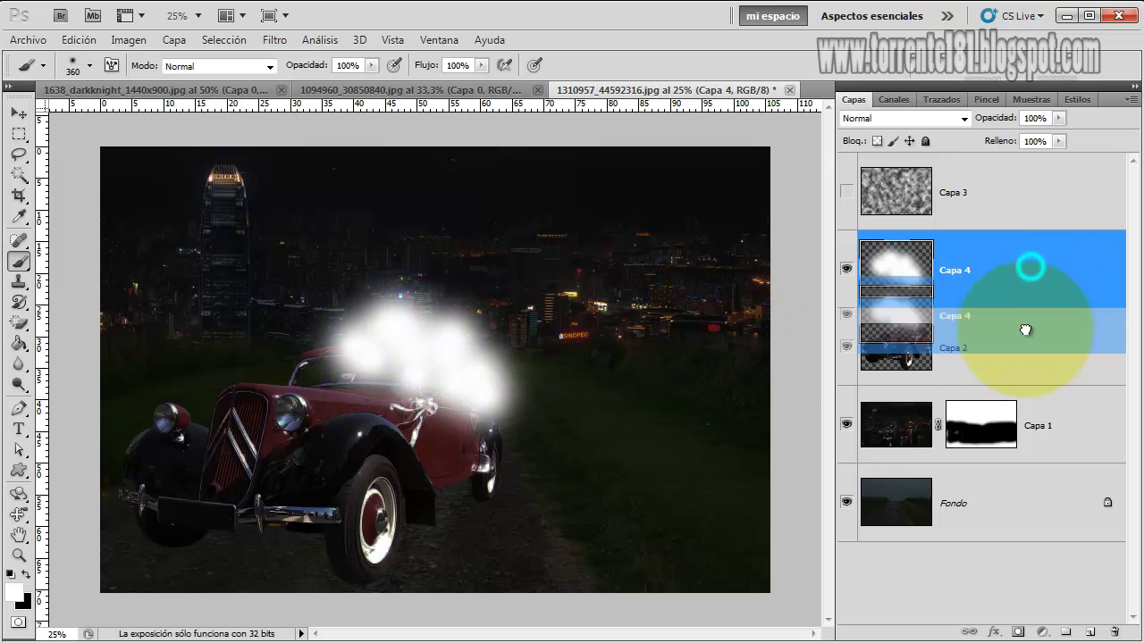
mouse_move(504, 429)
mouse_down()
mouse_move(487, 459)
mouse_move(512, 444)
mouse_up()
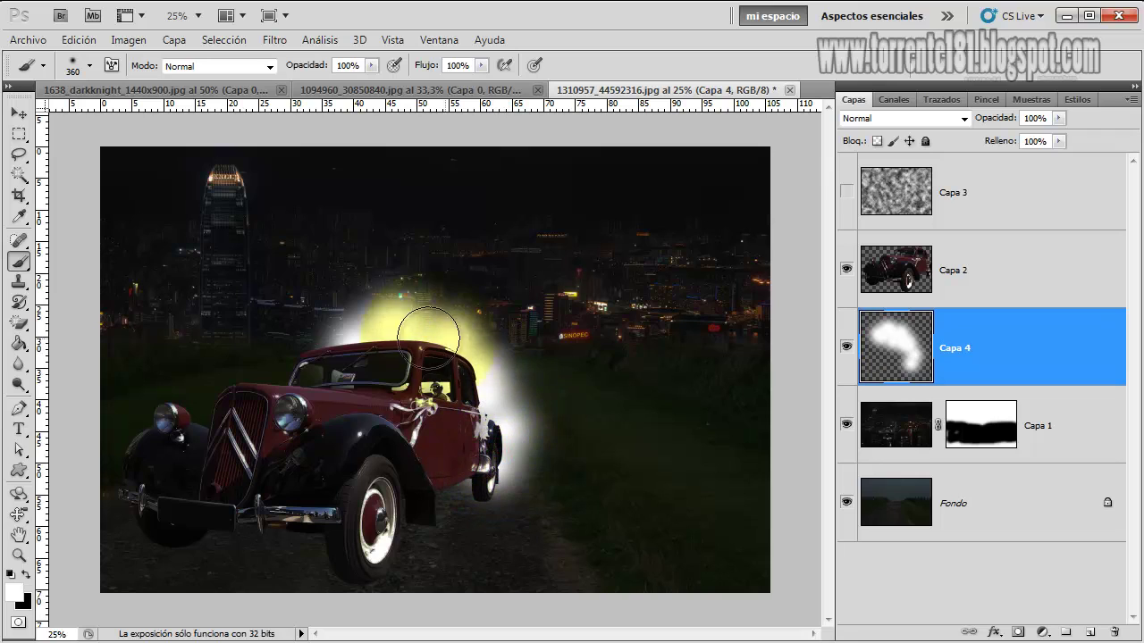
drag(324, 331, 327, 345)
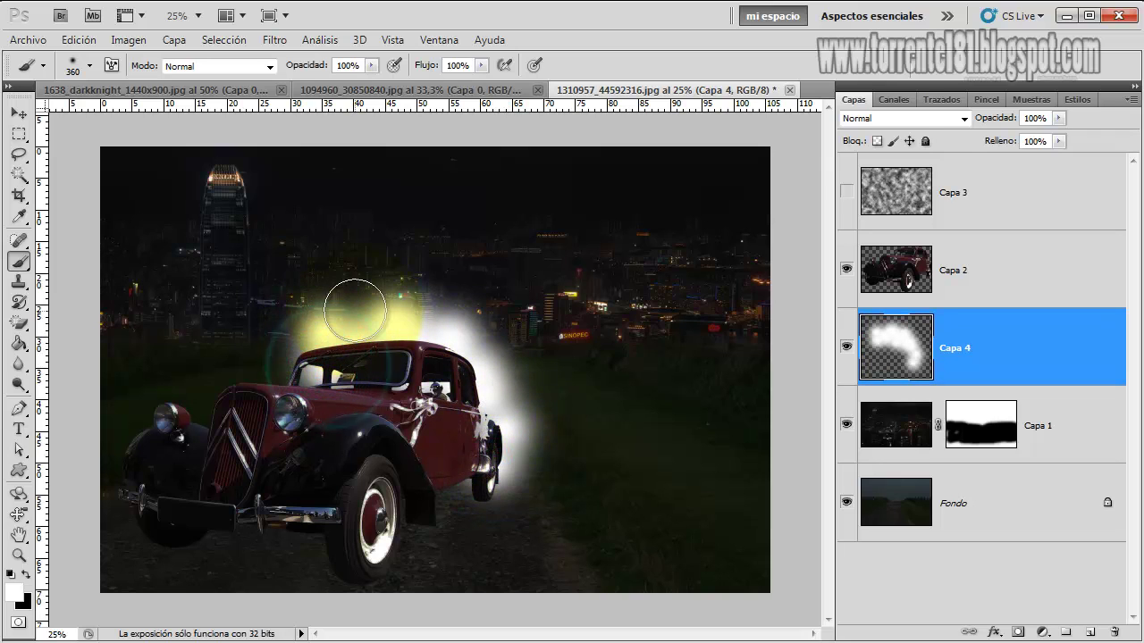
mouse_move(355, 308)
mouse_down()
mouse_move(531, 319)
mouse_move(476, 332)
mouse_up()
Paint scattered sparkles around both wheels with a 114 px splatter brush.
right_click(527, 372)
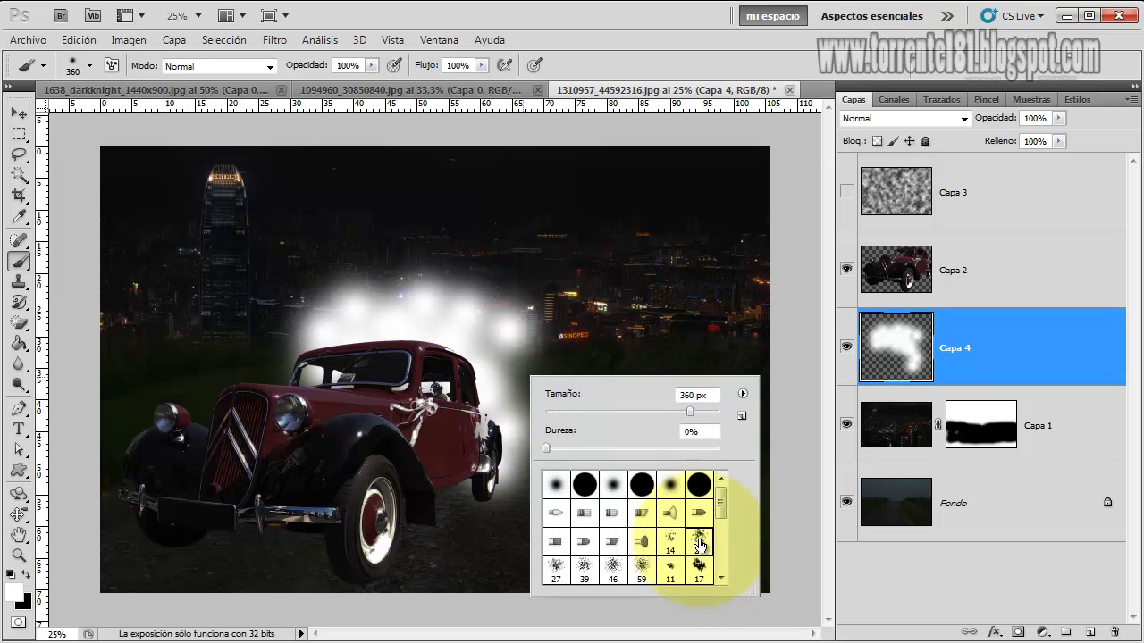
double_click(700, 542)
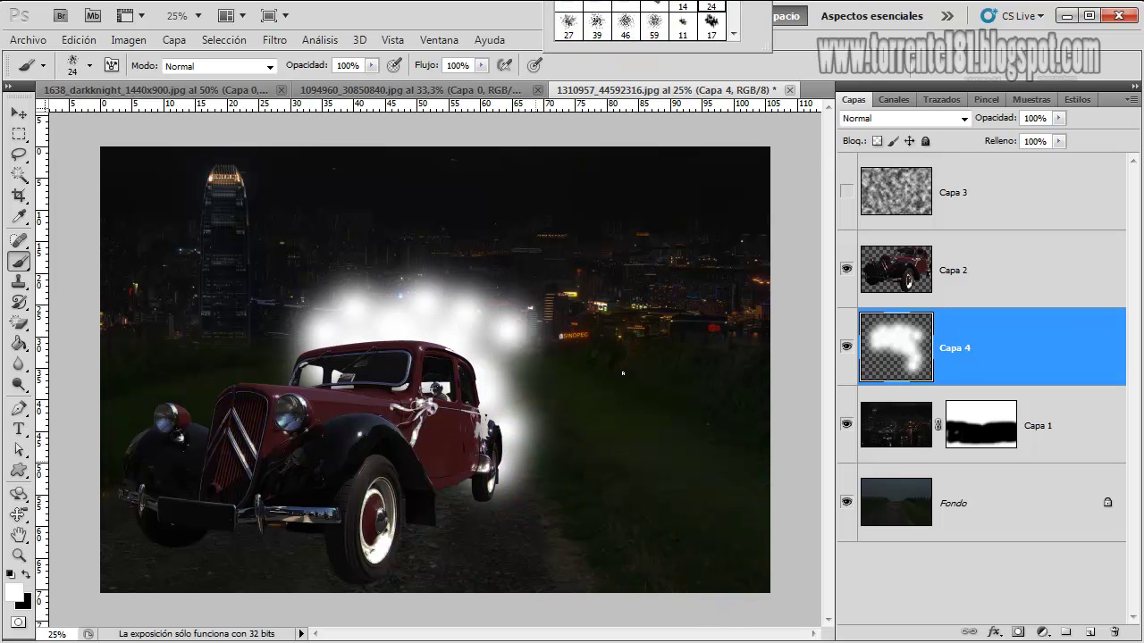
right_click(571, 365)
drag(666, 399, 698, 398)
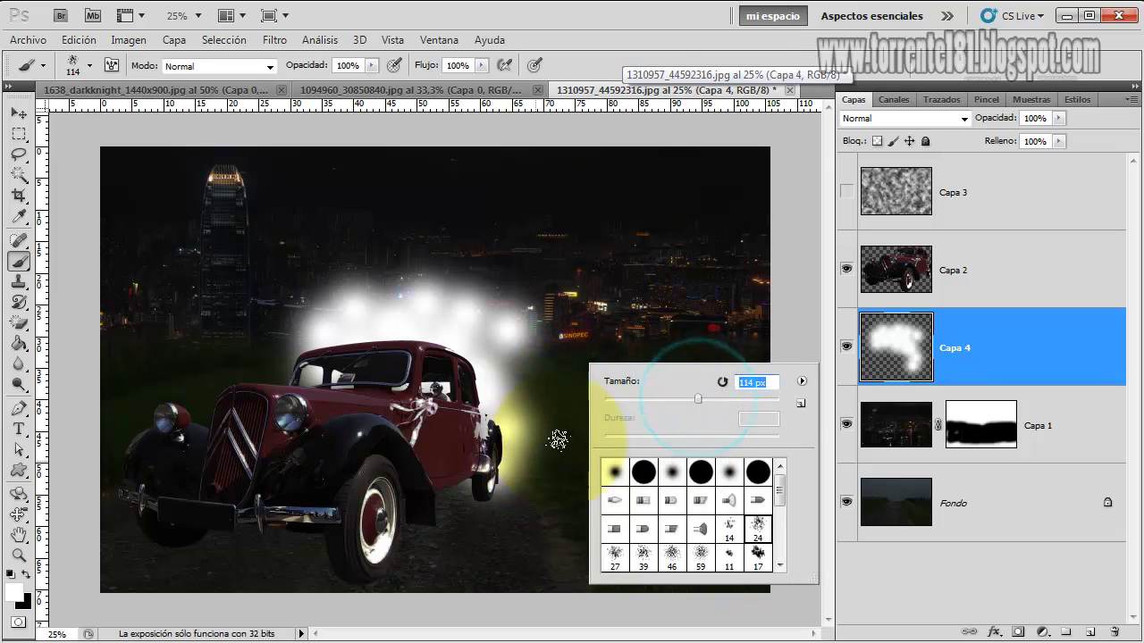
click(743, 400)
click(510, 473)
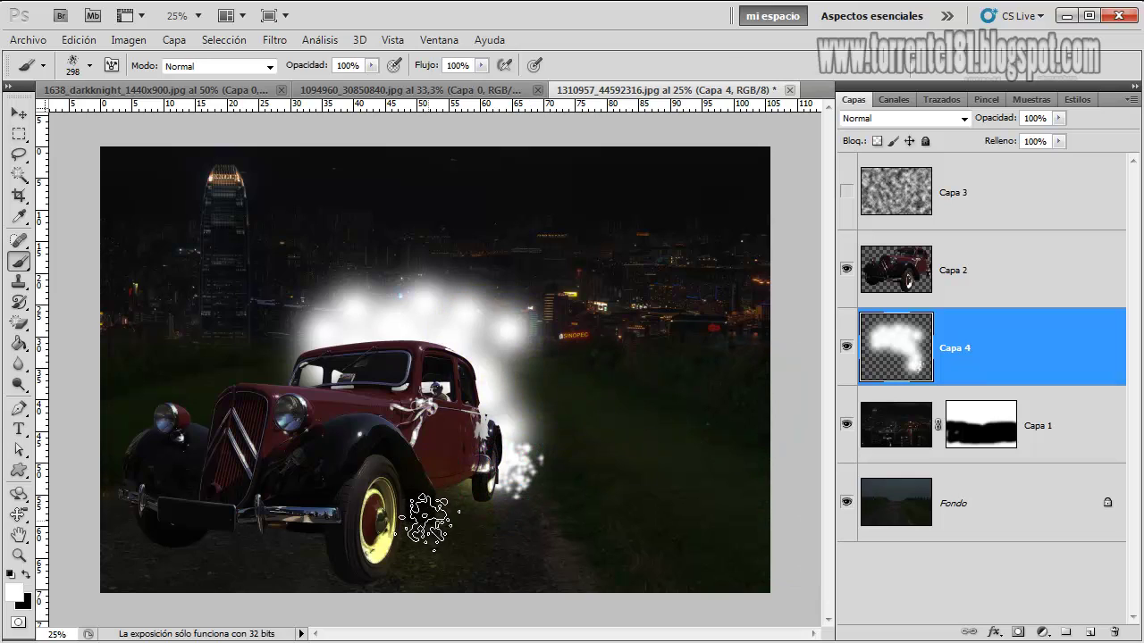
click(419, 527)
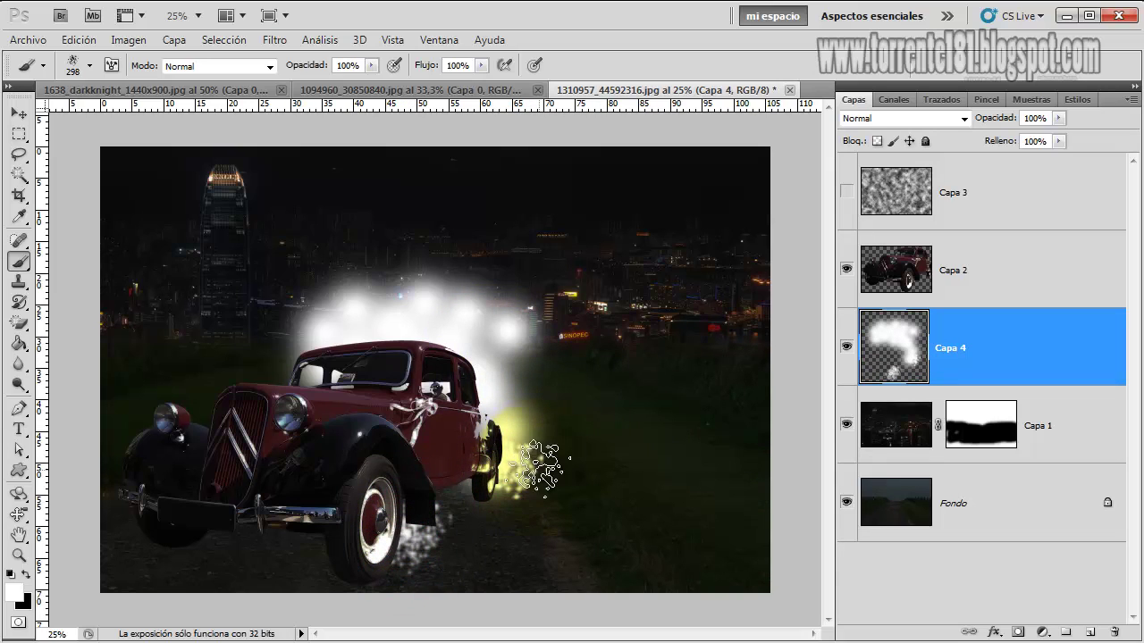
Switch back to a soft brush and dab white onto the front wheel.
right_click(505, 492)
right_click(615, 332)
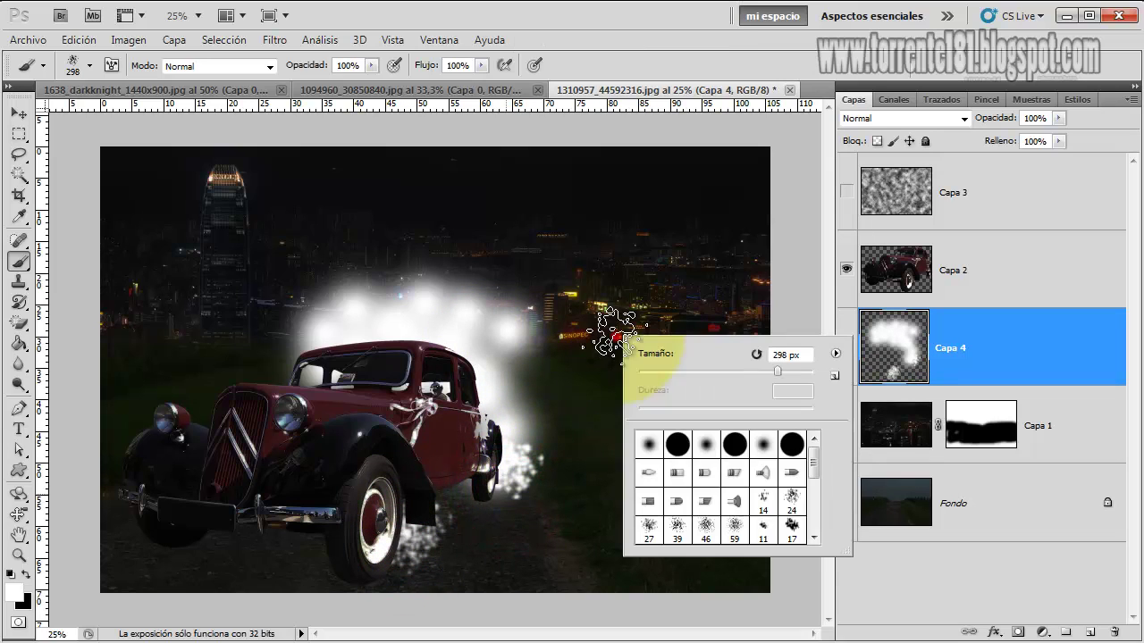
double_click(697, 450)
click(385, 547)
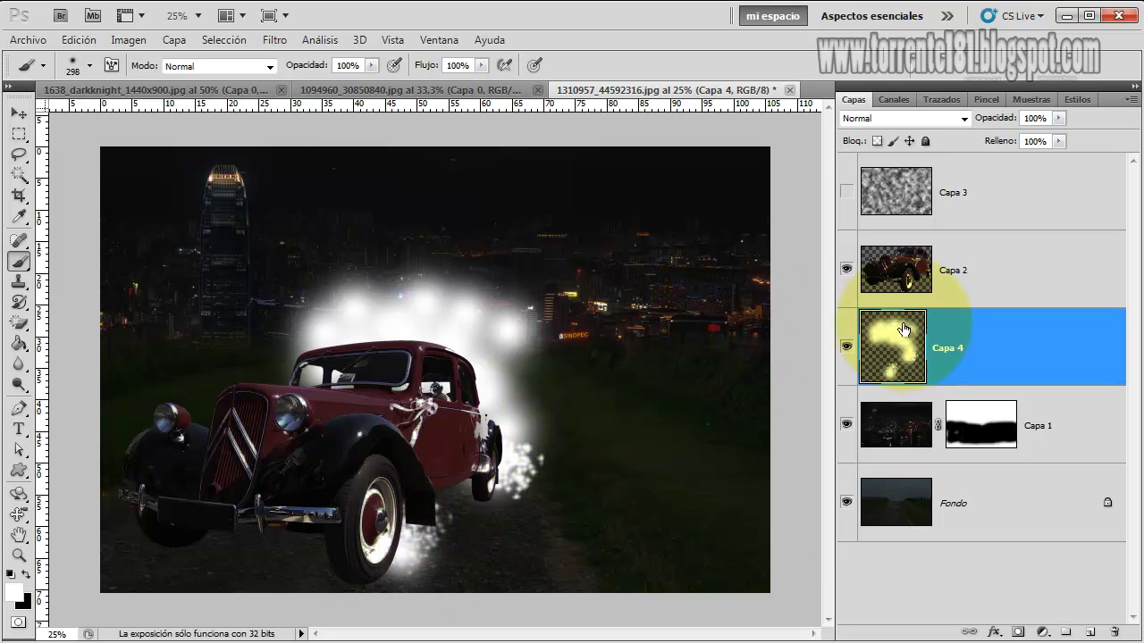
Create Capa 5 above the car layer and paint a white glow at the front wheel.
click(1091, 634)
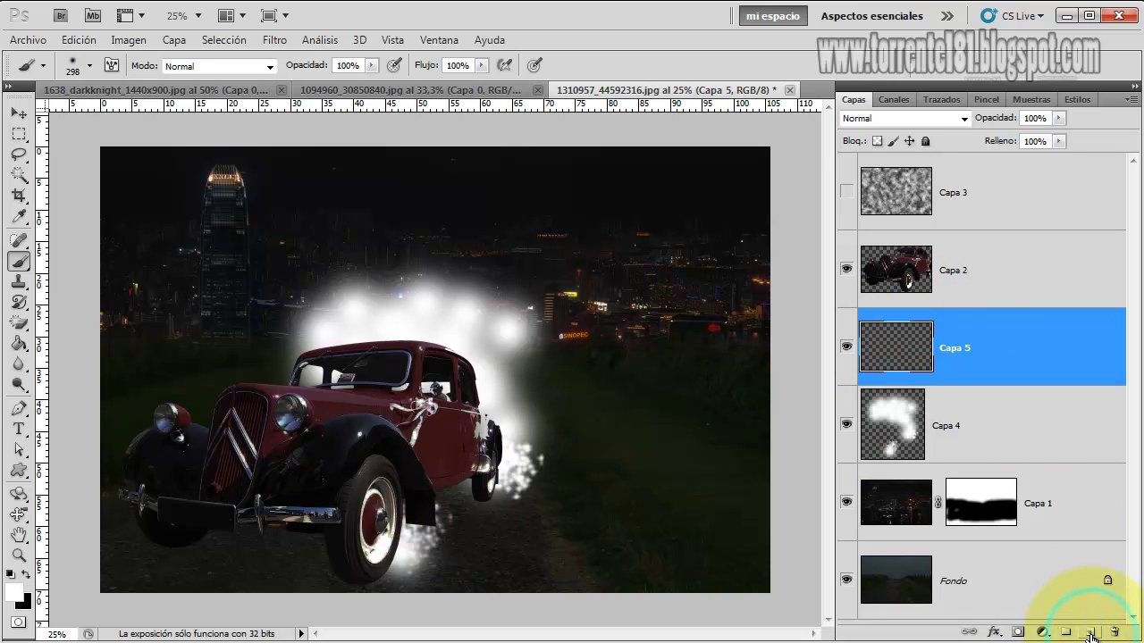
click(394, 551)
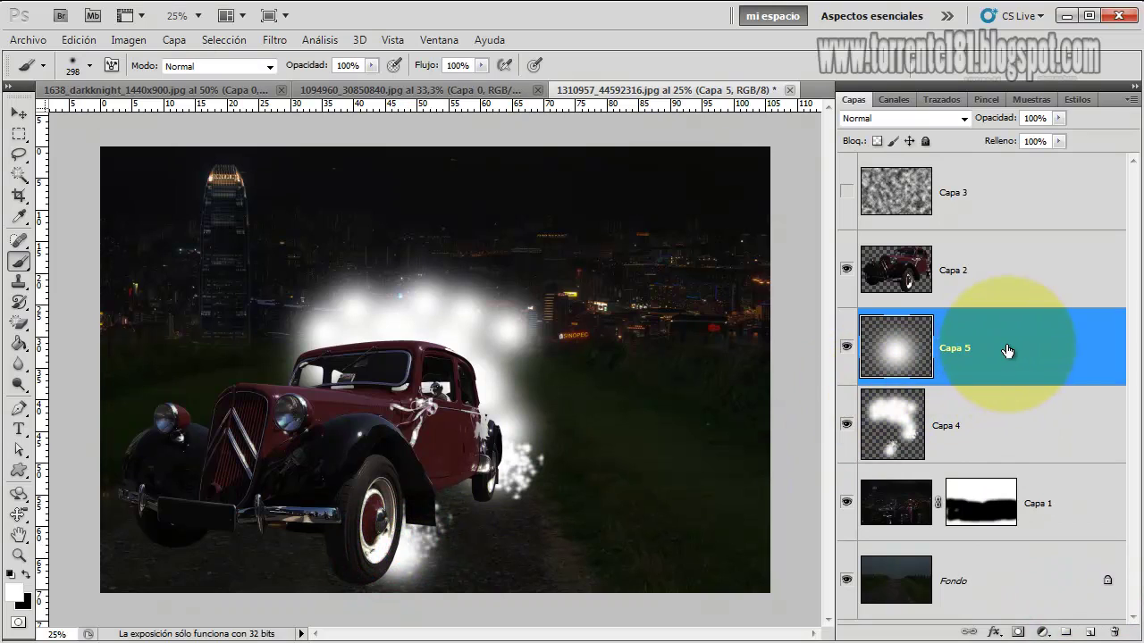
drag(1007, 347, 1009, 257)
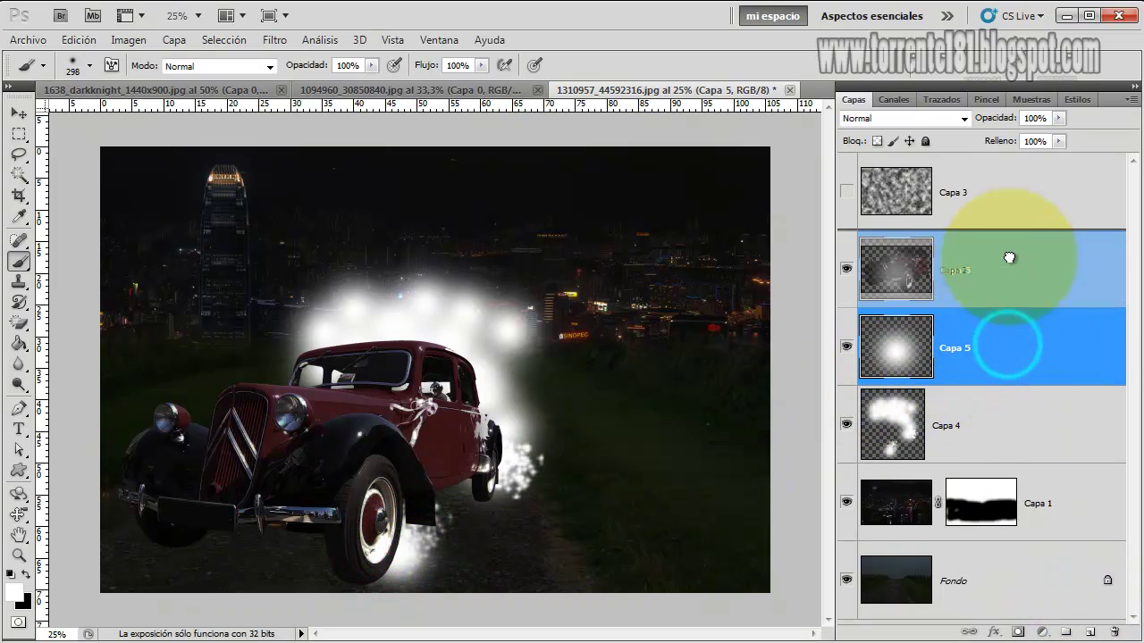
click(386, 563)
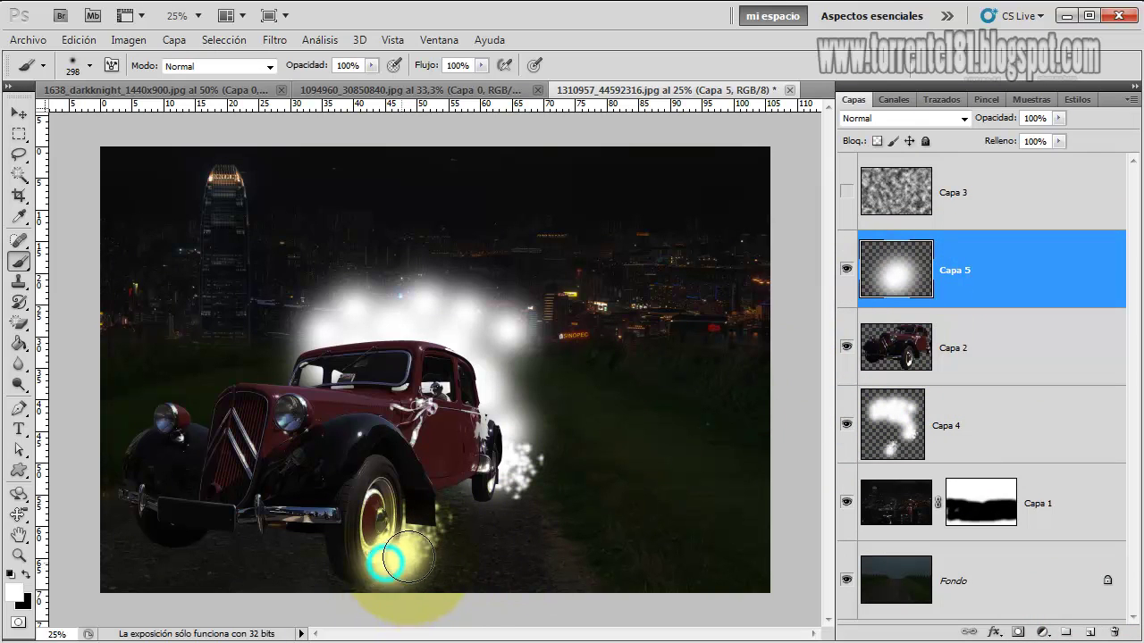
Paint soft white glow around the rear wheel and up the front wheel.
click(505, 480)
click(506, 435)
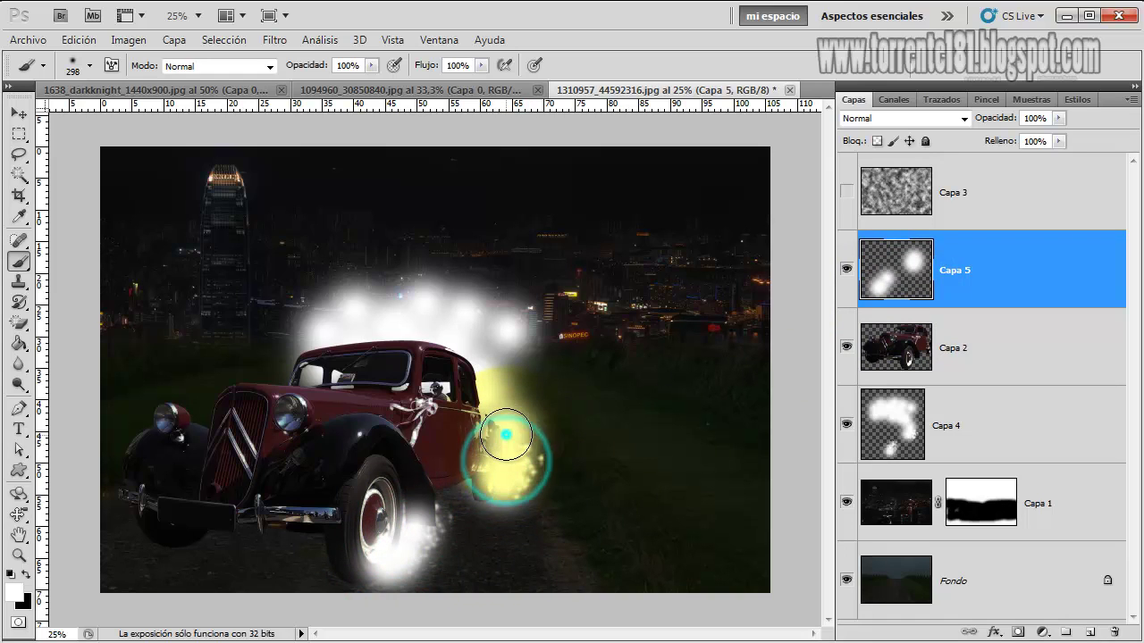
drag(506, 436, 490, 472)
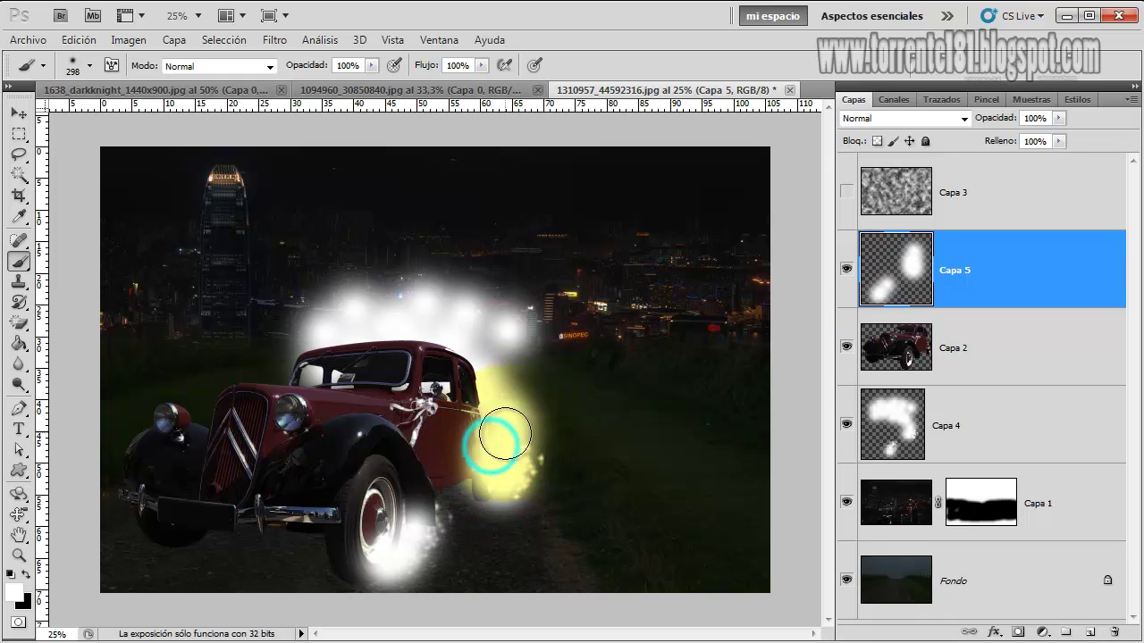
click(402, 487)
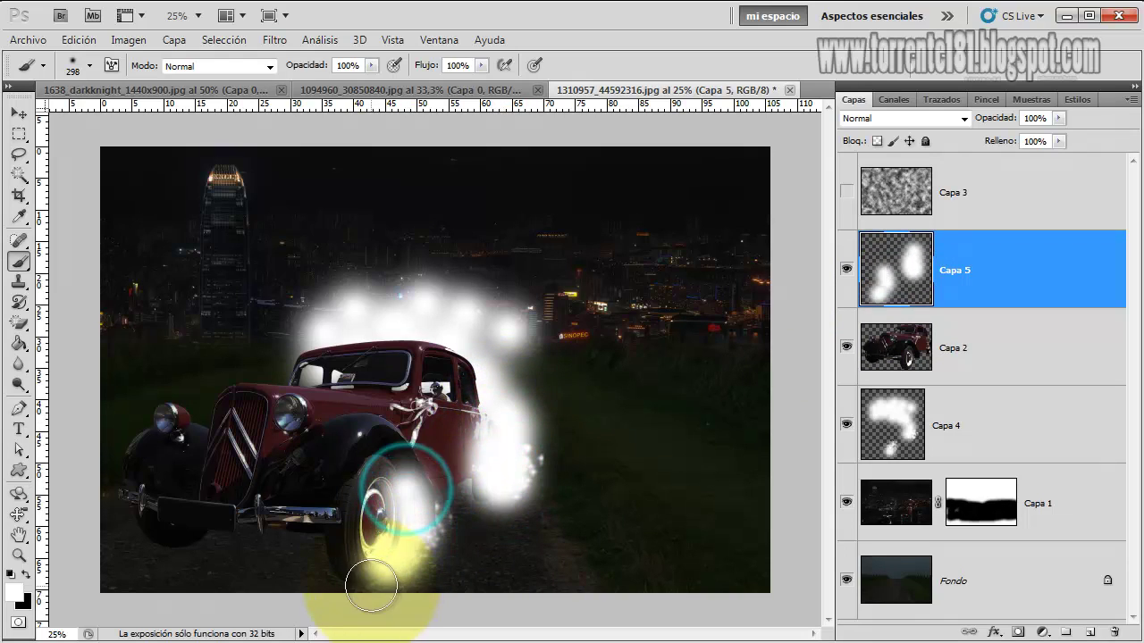
drag(366, 580, 409, 485)
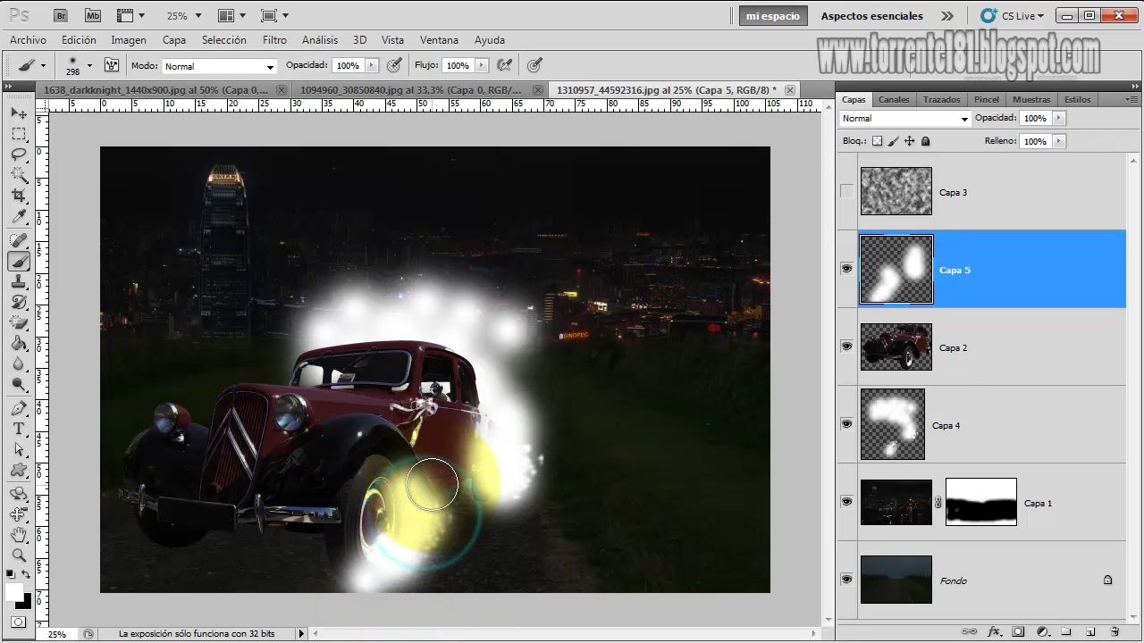
click(989, 193)
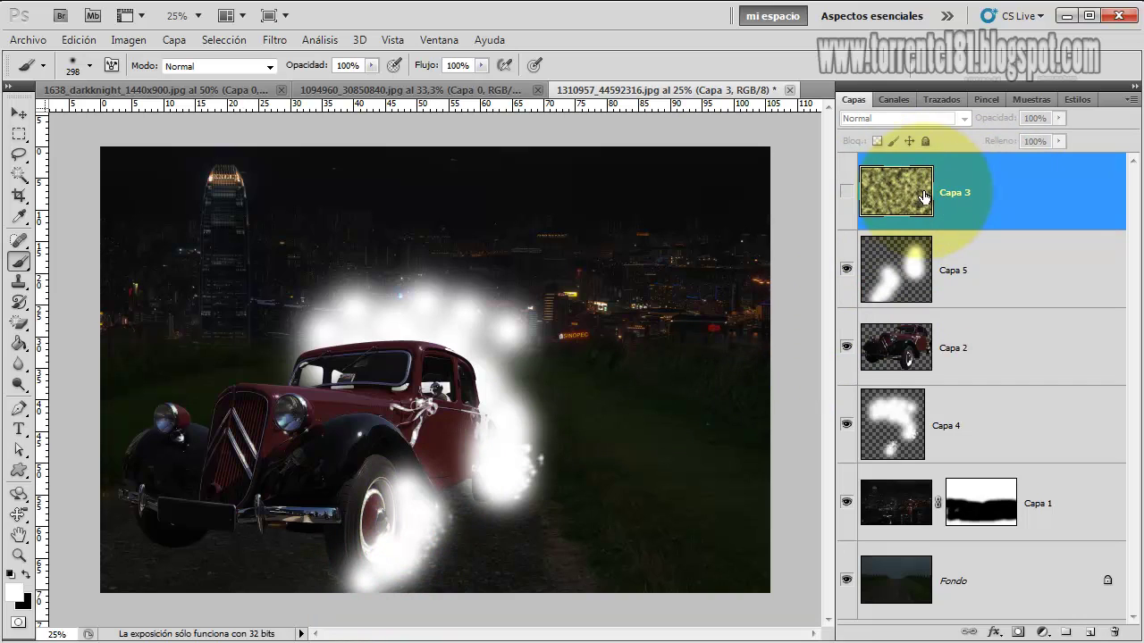
Duplicate Capa 3 as Capa 3 copia and move the copy down above Capa 4.
right_click(1008, 188)
click(974, 269)
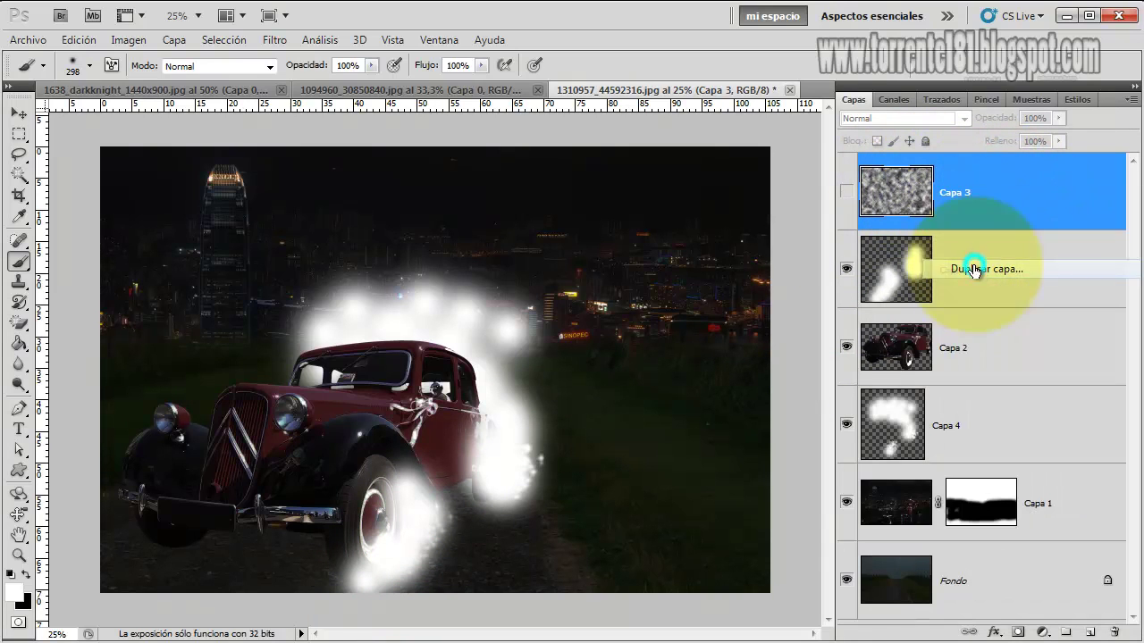
click(608, 297)
mouse_move(1009, 184)
mouse_down()
mouse_move(1041, 214)
mouse_move(1009, 420)
mouse_up()
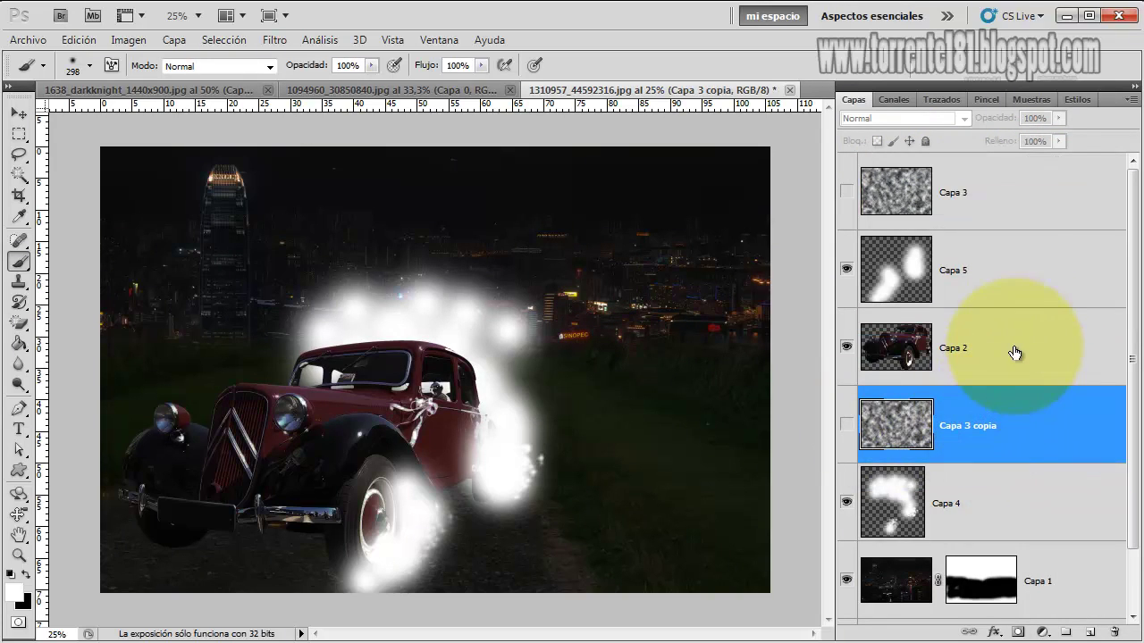
Toggle Capa 4's visibility to check its glow, then show both Capa 3 and Capa 3 copia.
click(1021, 510)
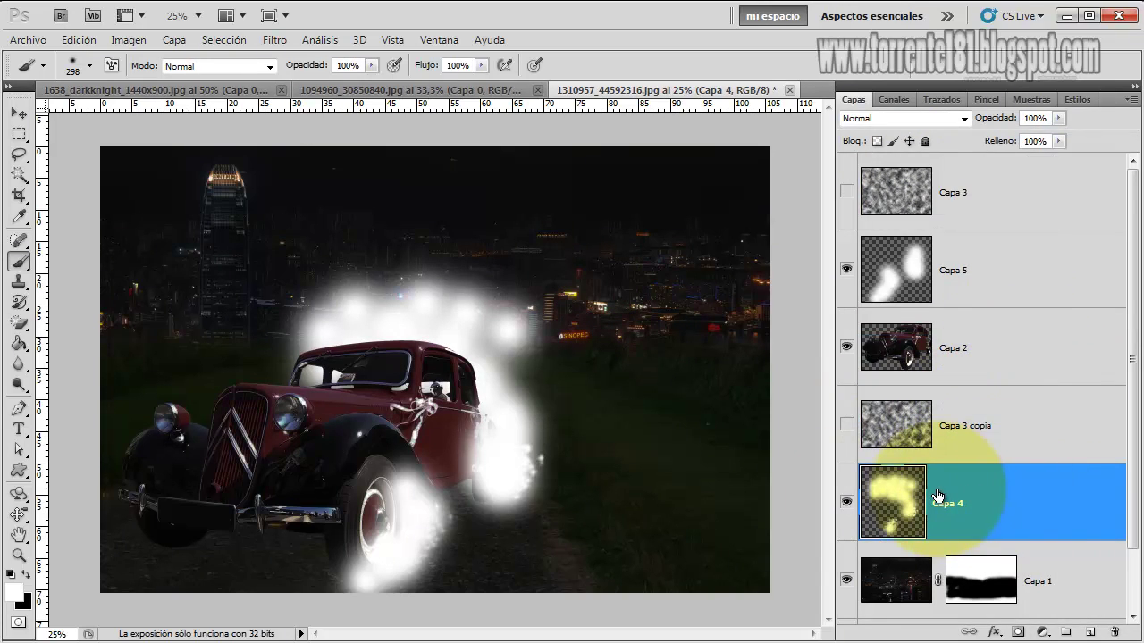
click(842, 508)
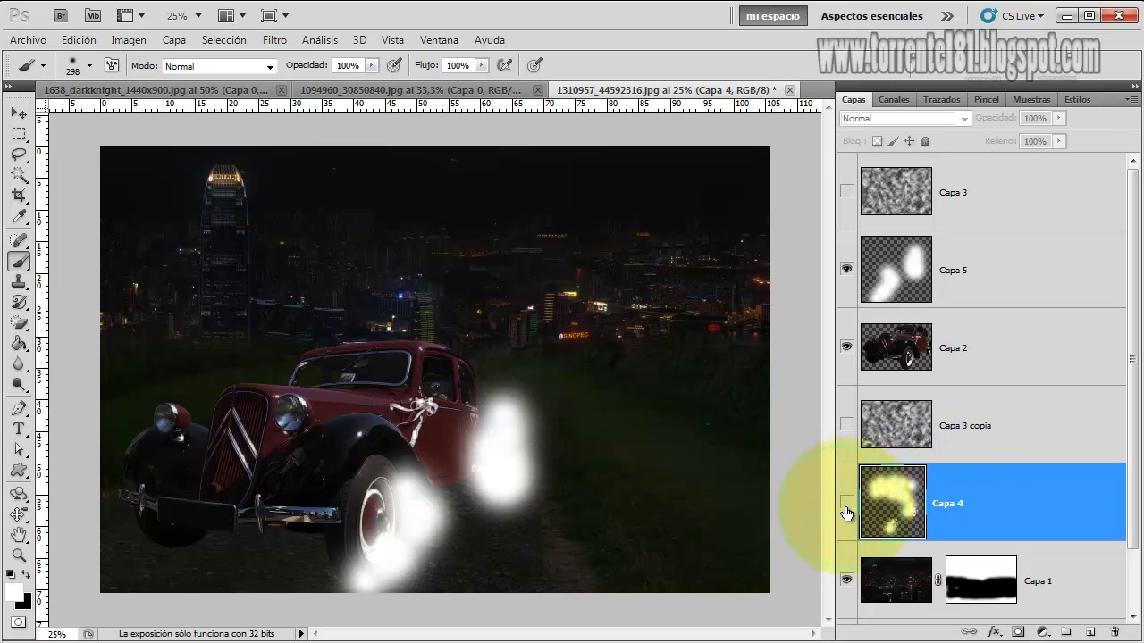
click(846, 510)
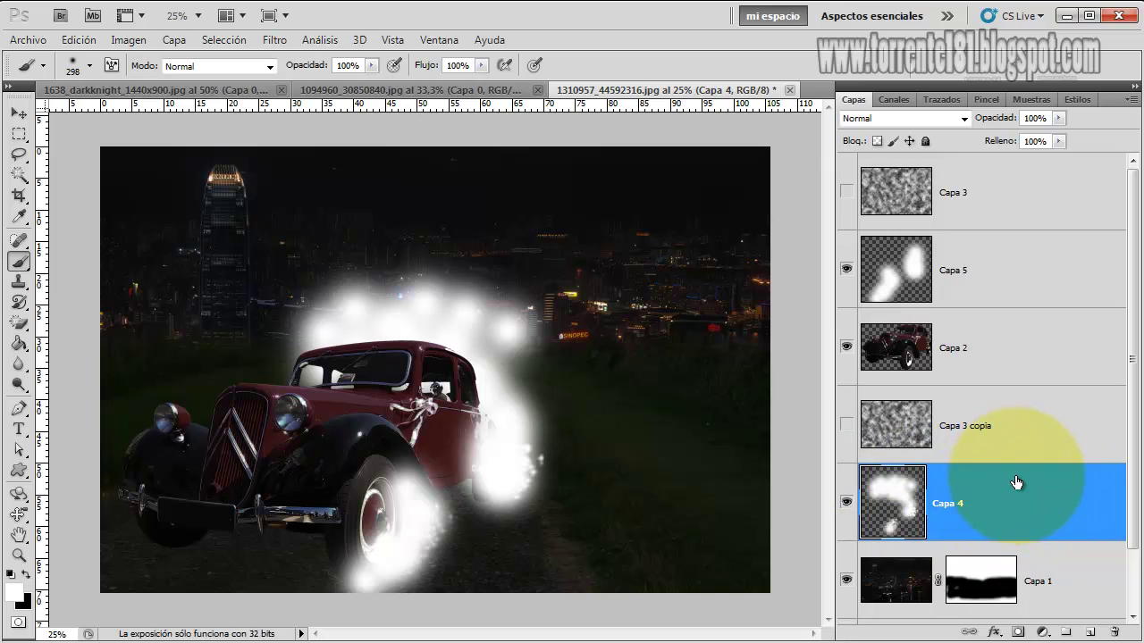
click(971, 427)
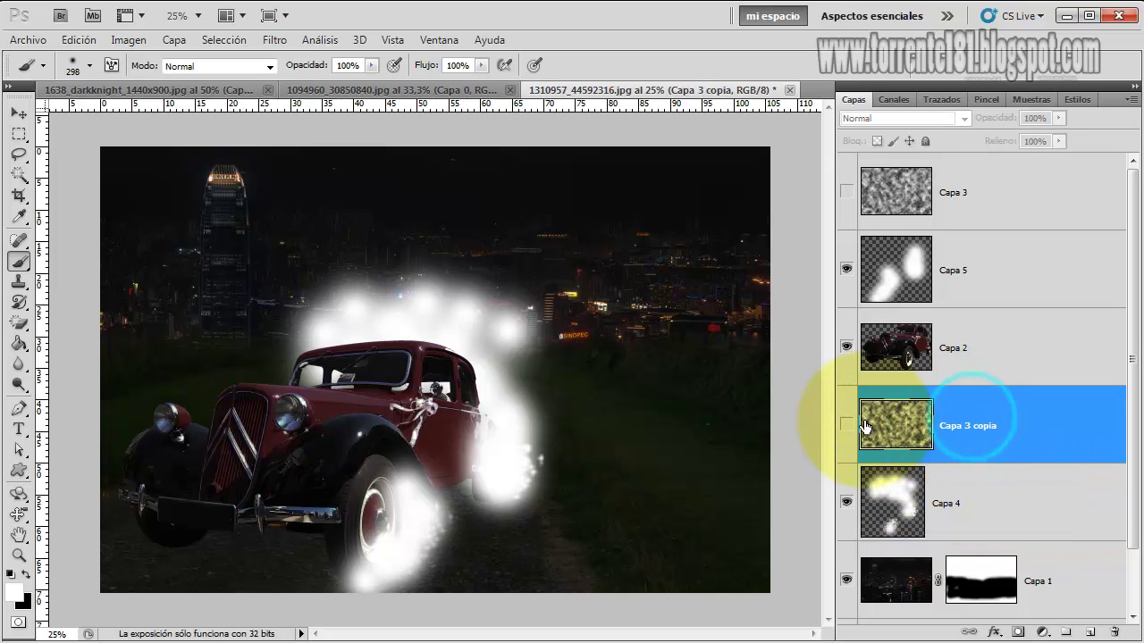
click(978, 271)
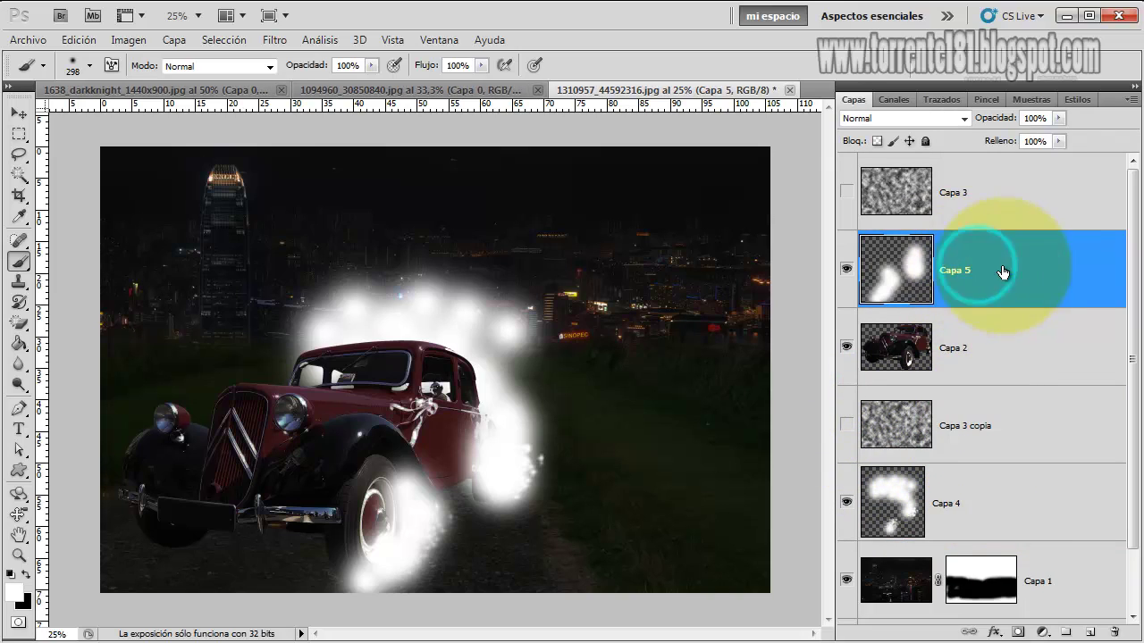
click(999, 192)
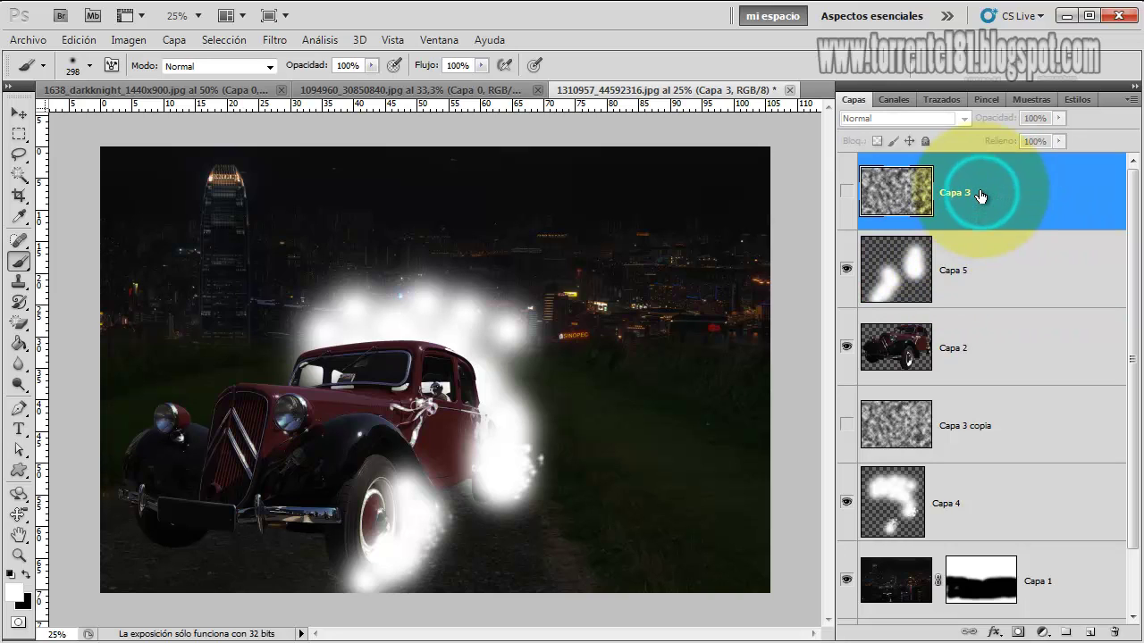
click(846, 193)
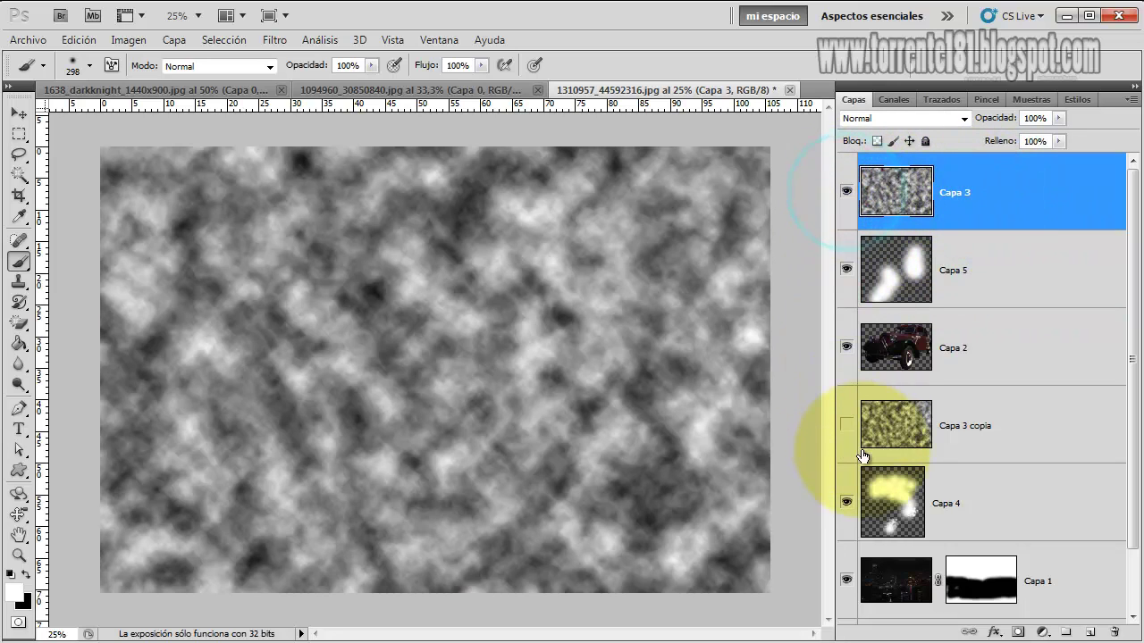
click(846, 424)
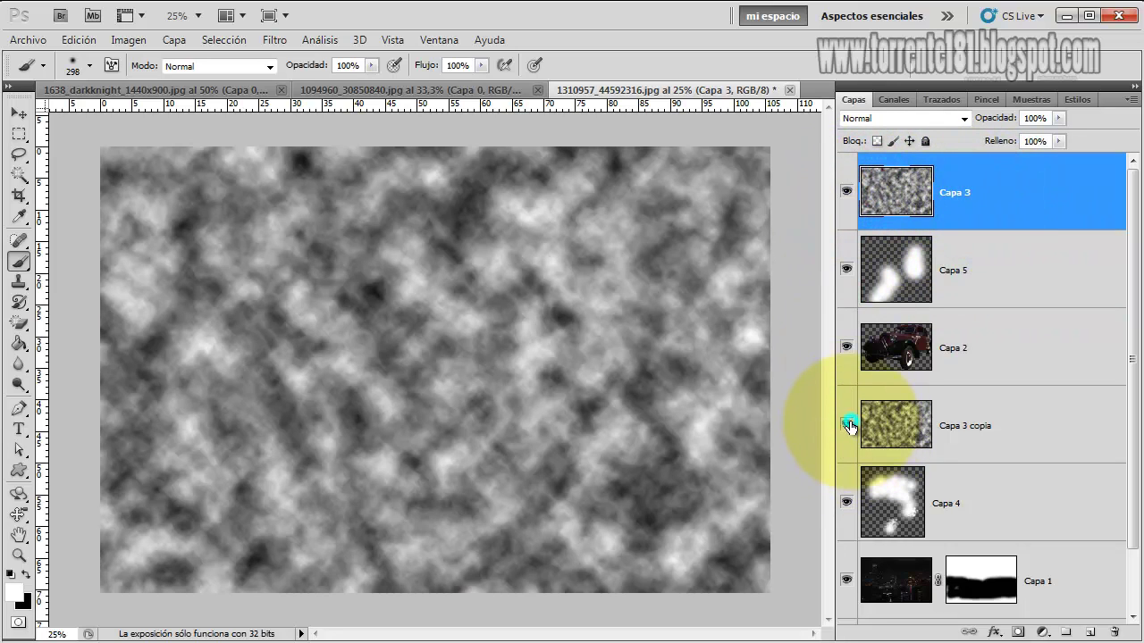
Make Capa 3 and Capa 3 copia clipping masks on their glow layers.
right_click(1019, 197)
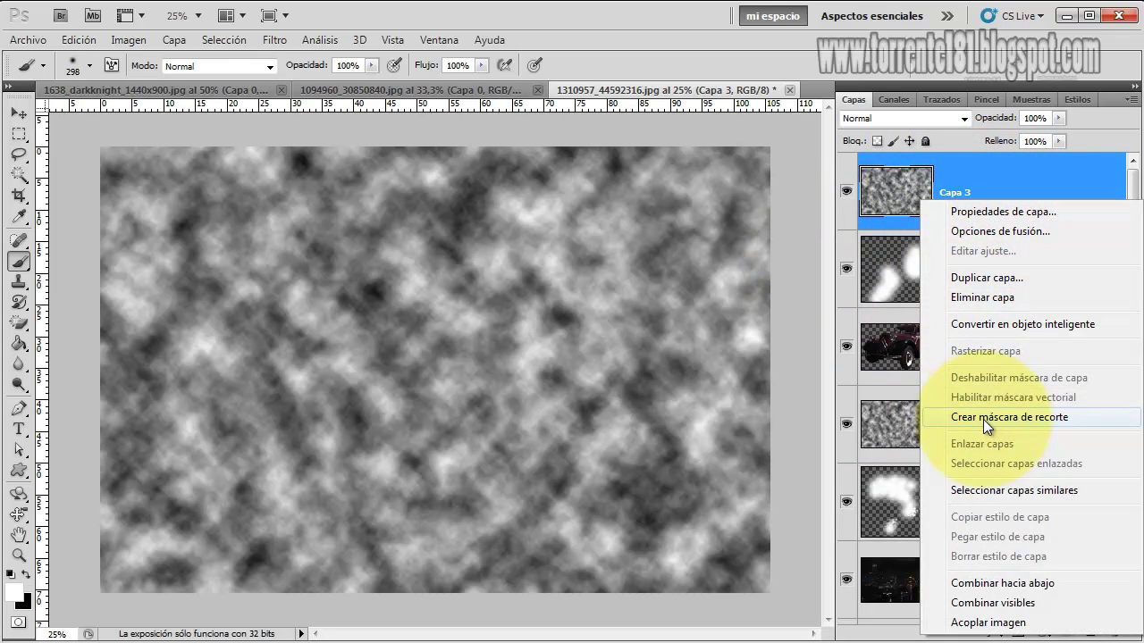
click(983, 418)
click(990, 420)
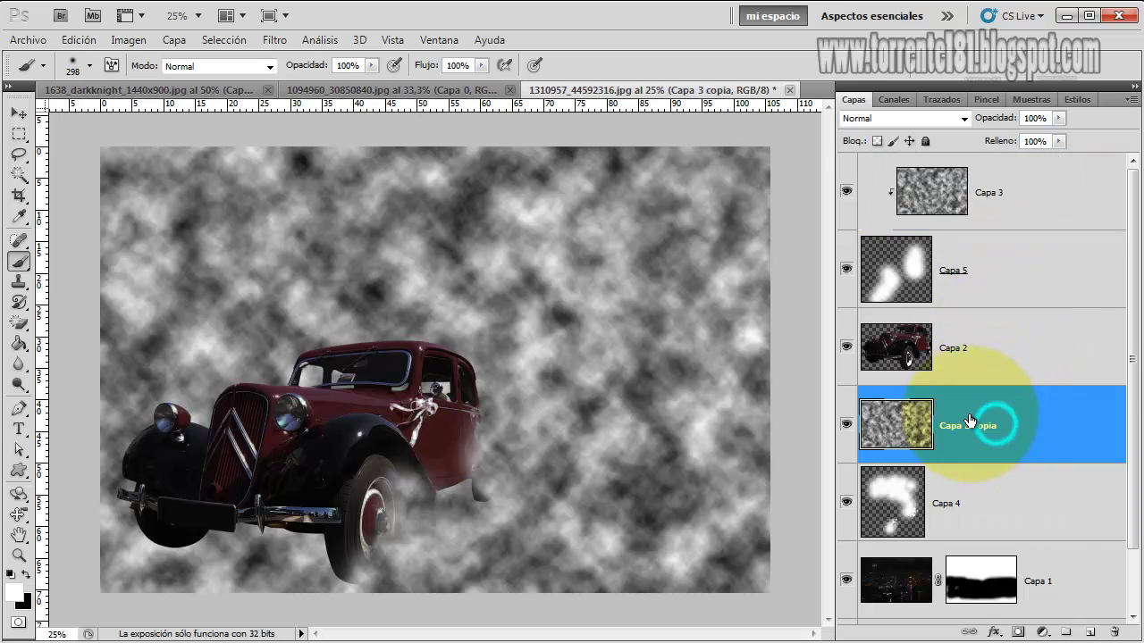
right_click(1014, 419)
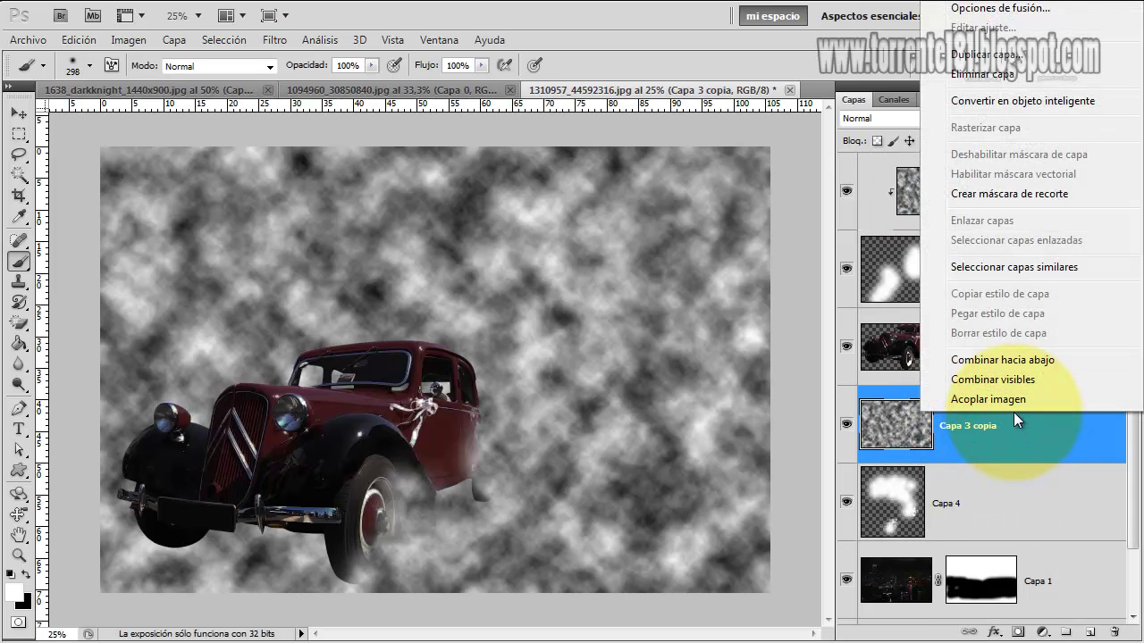
click(992, 193)
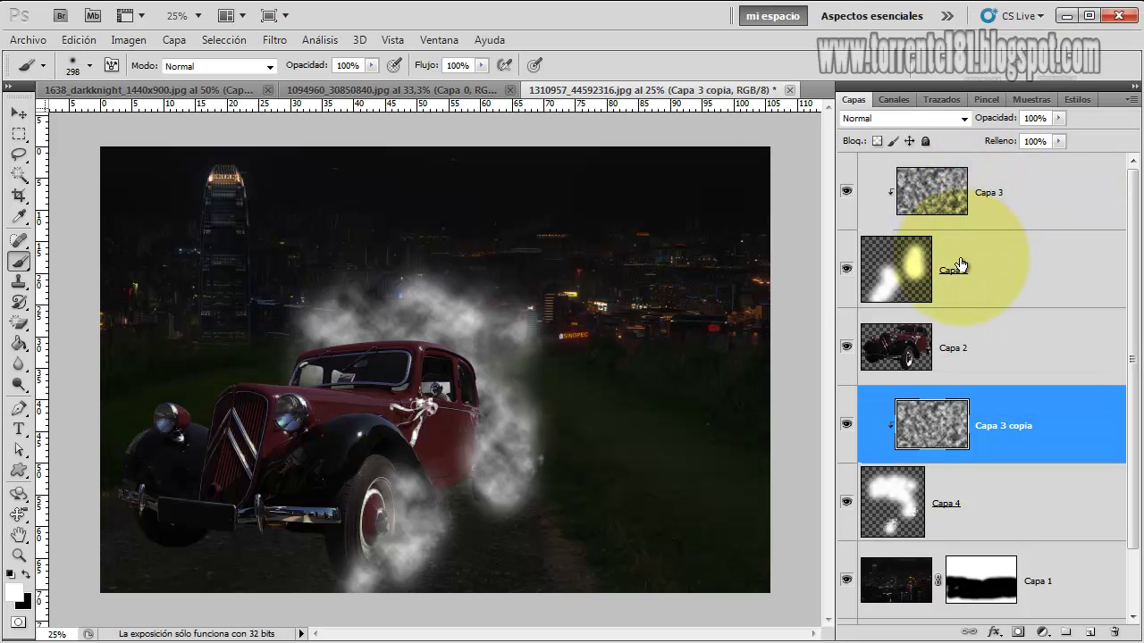
Merge Capa 3 down into Capa 5 and Capa 3 copia down into Capa 4.
click(1022, 195)
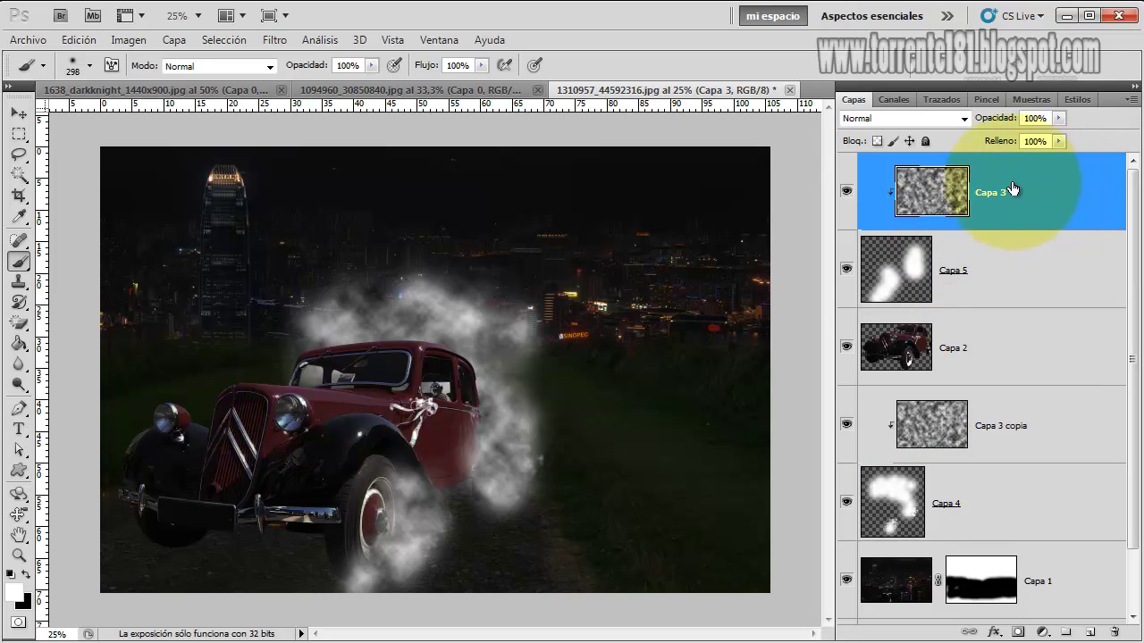
right_click(1054, 185)
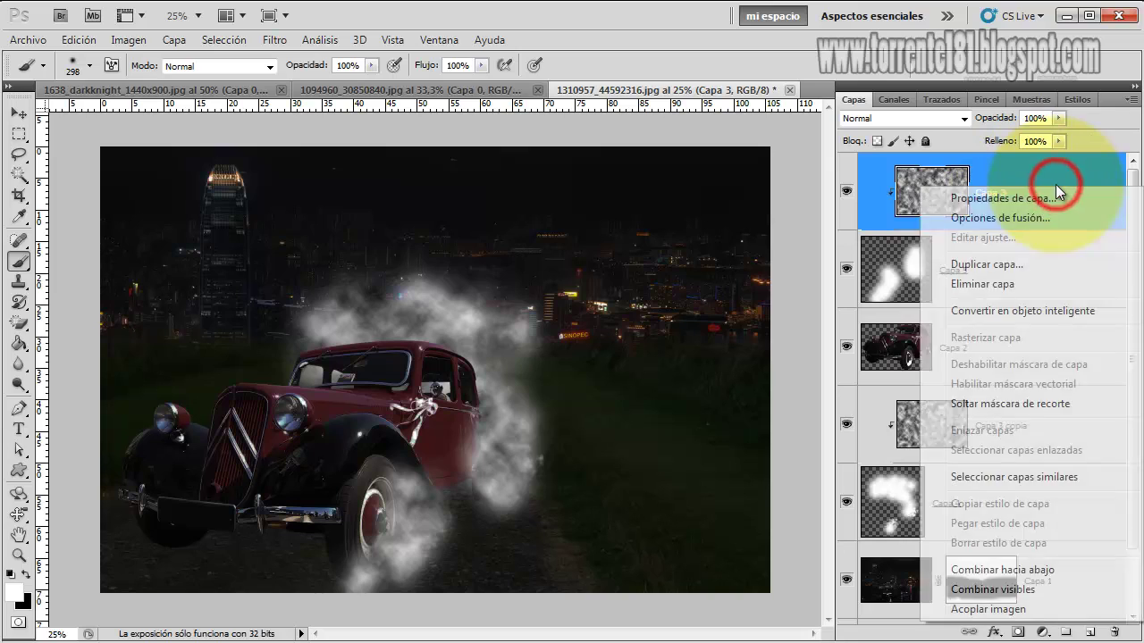
click(995, 572)
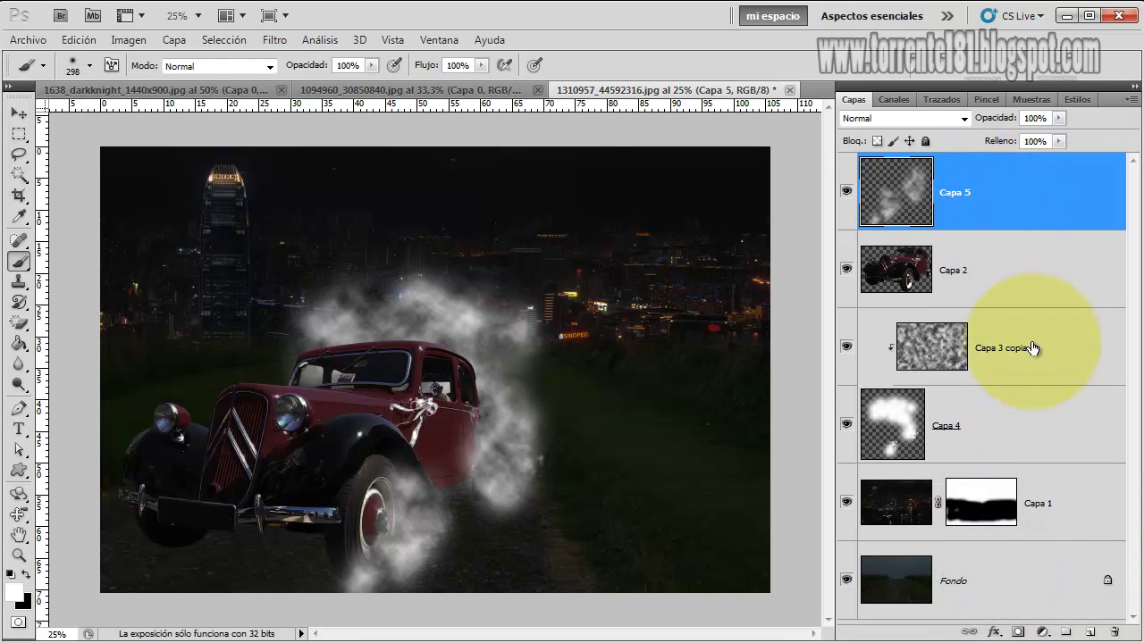
click(1042, 355)
right_click(1059, 335)
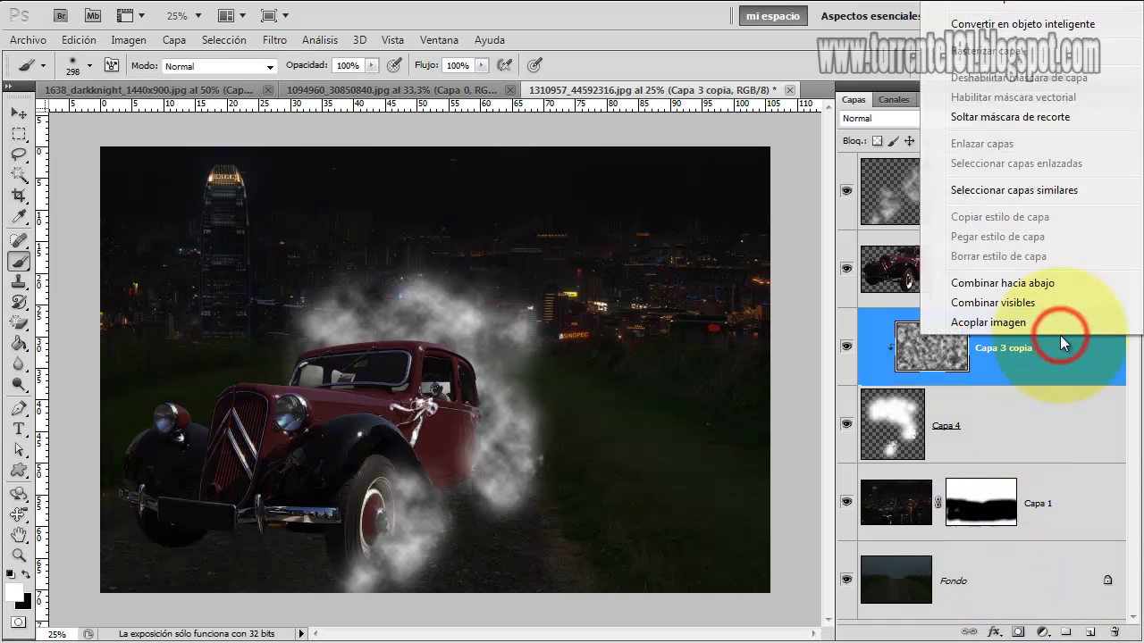
click(1034, 283)
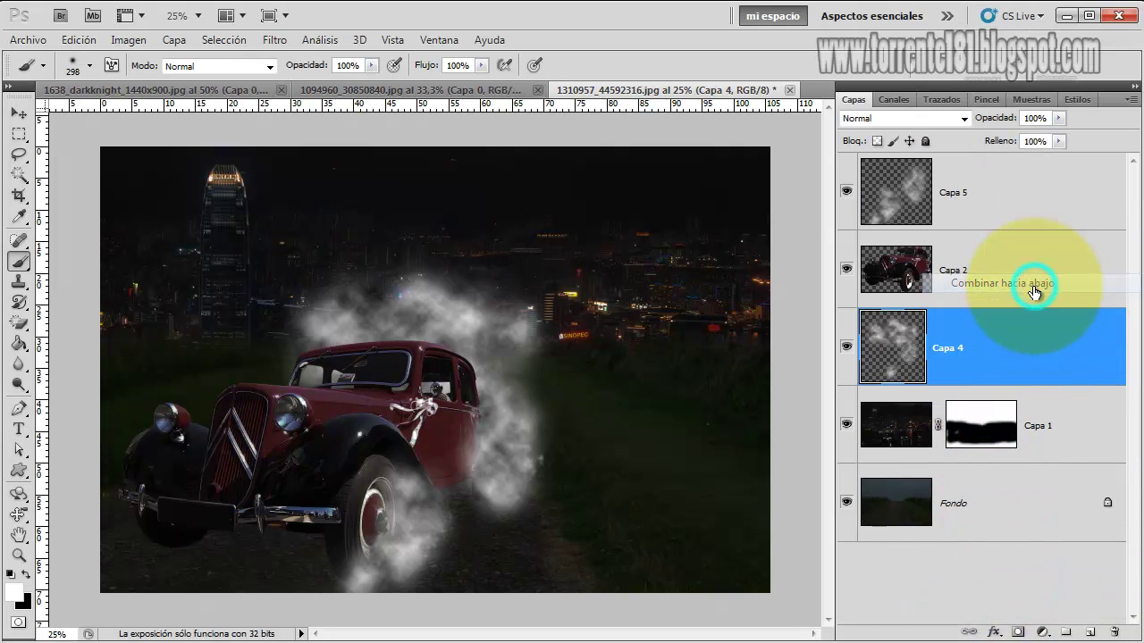
click(1023, 199)
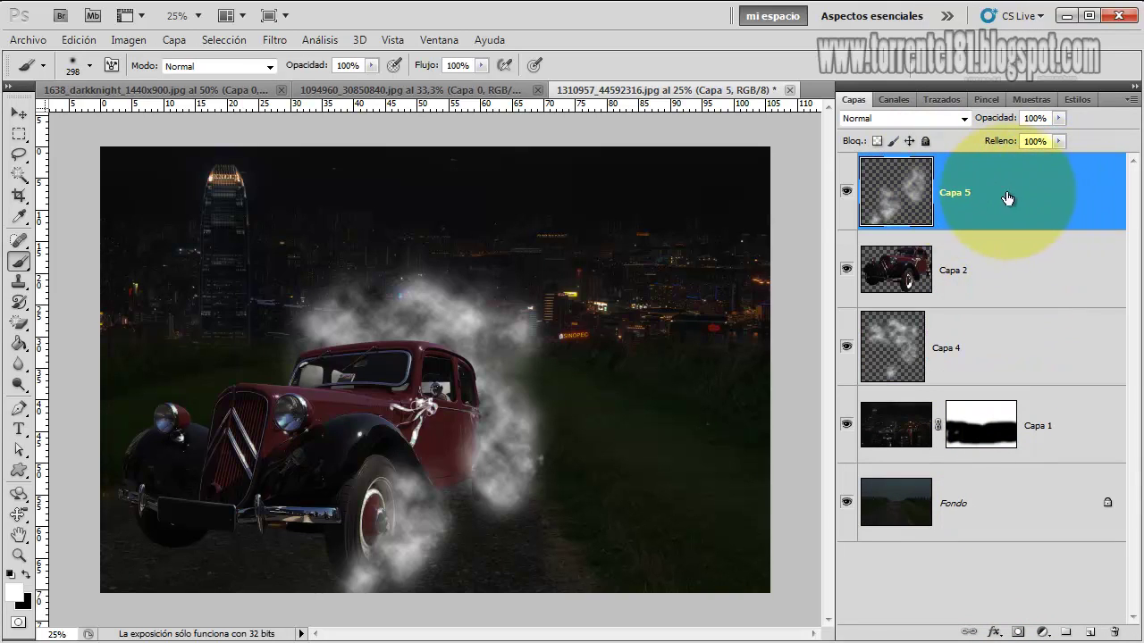
click(121, 38)
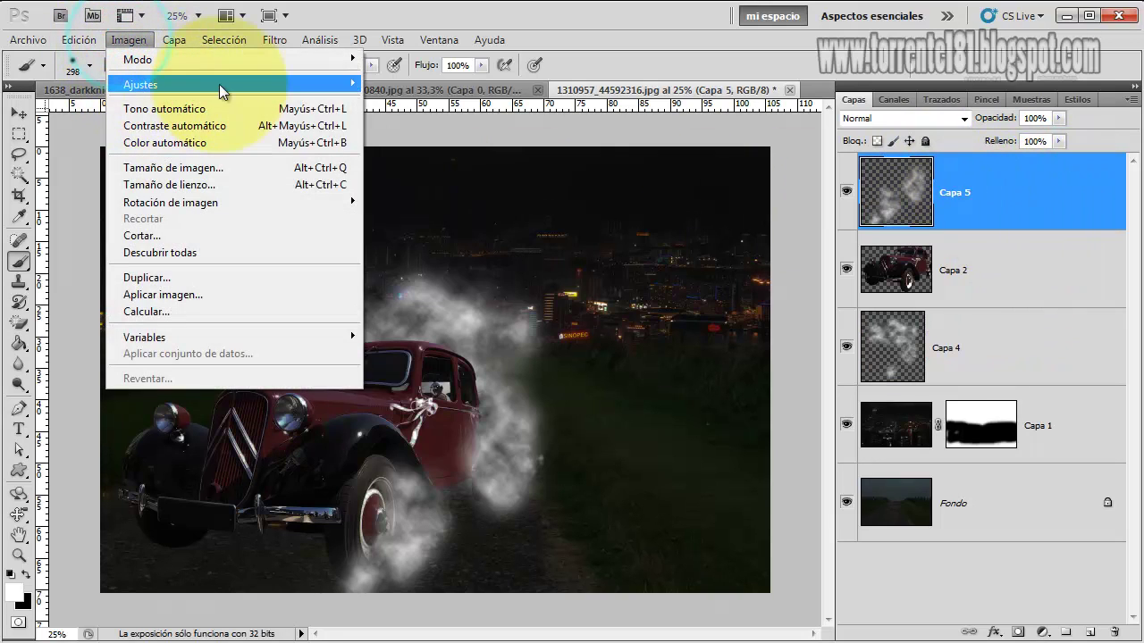
Colorize Capa 5's smoke tan with Tono/saturación, hue about 38, lightness about -78.
mouse_move(179, 84)
click(433, 179)
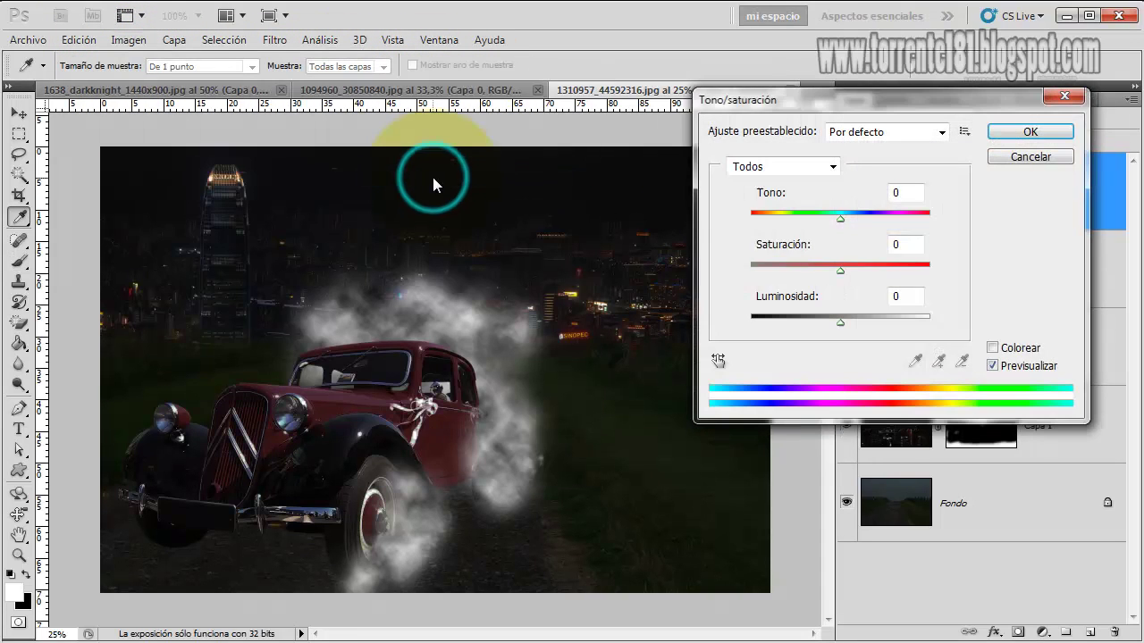
click(992, 348)
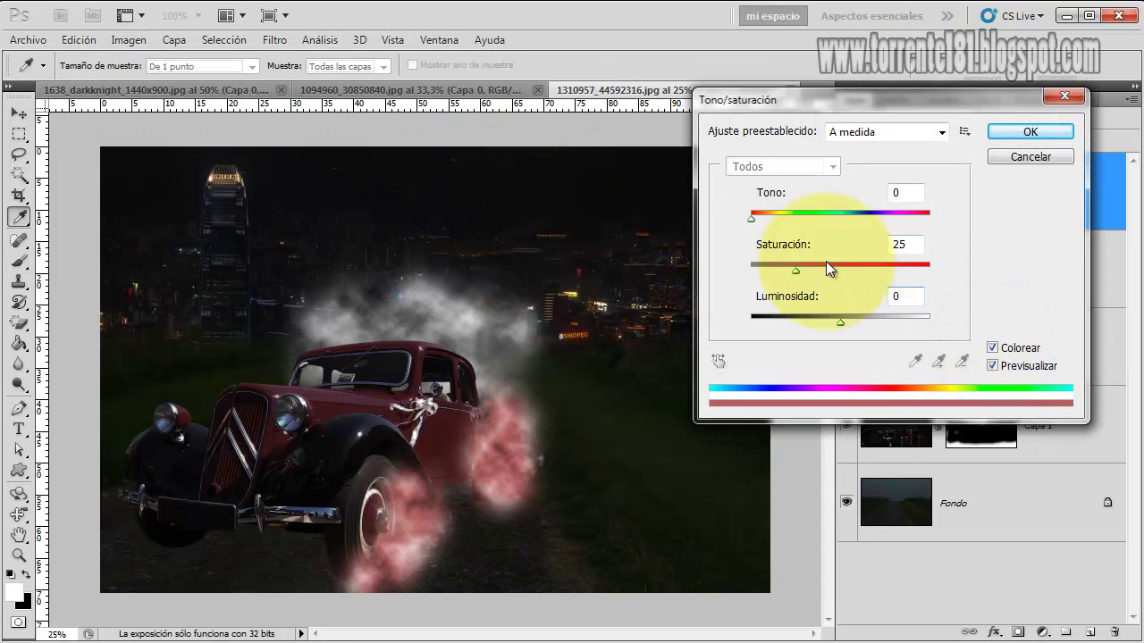
drag(752, 220, 769, 221)
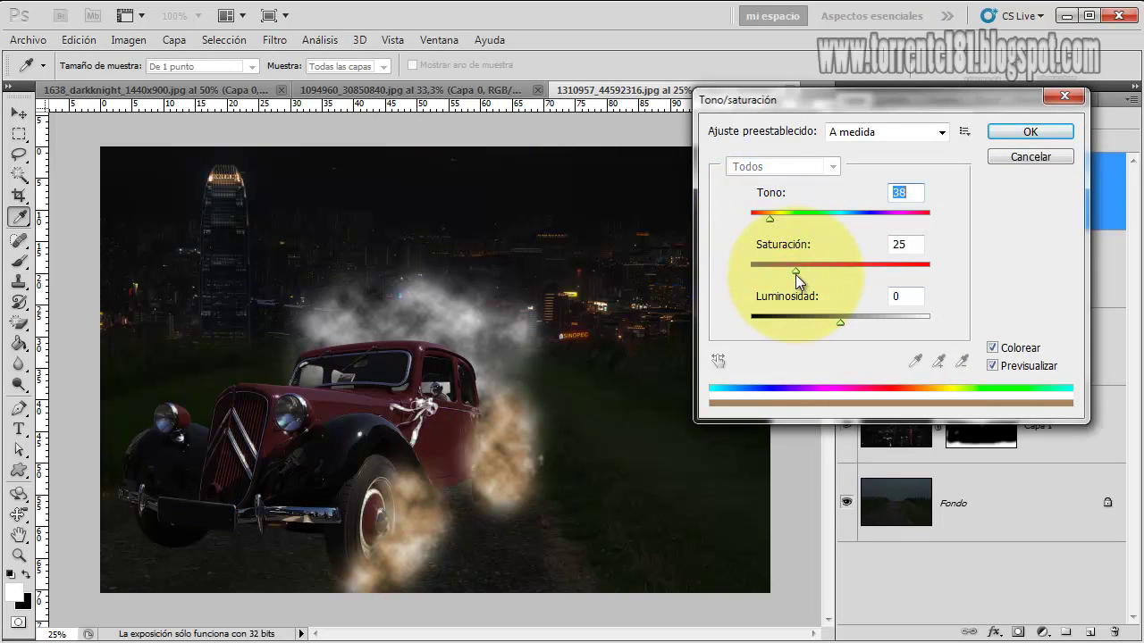
drag(841, 322, 791, 320)
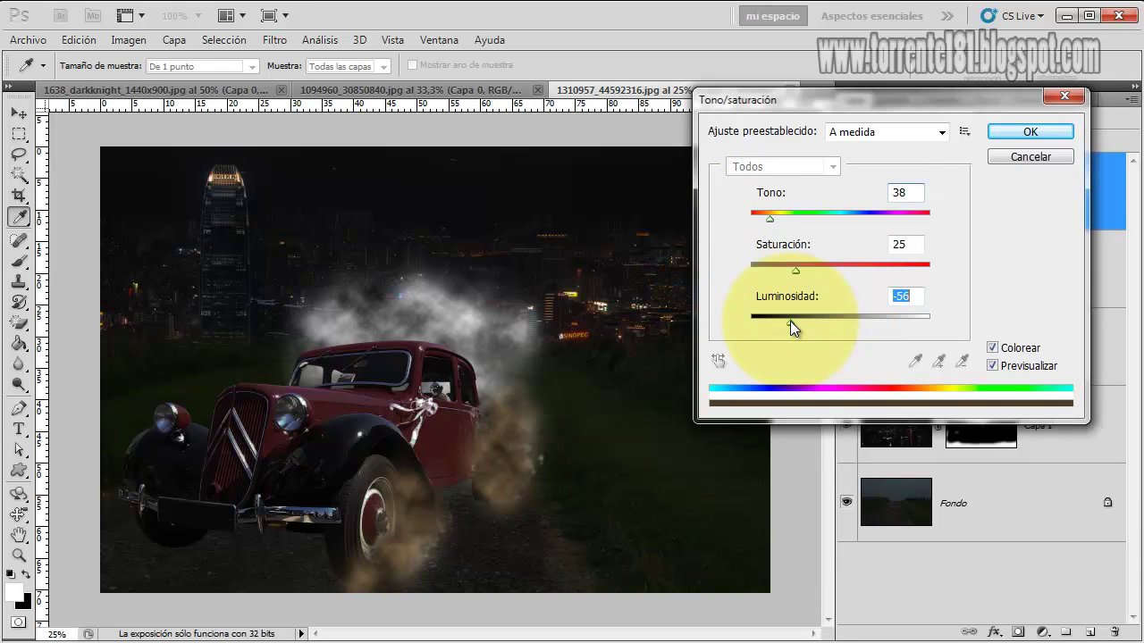
drag(790, 320, 771, 324)
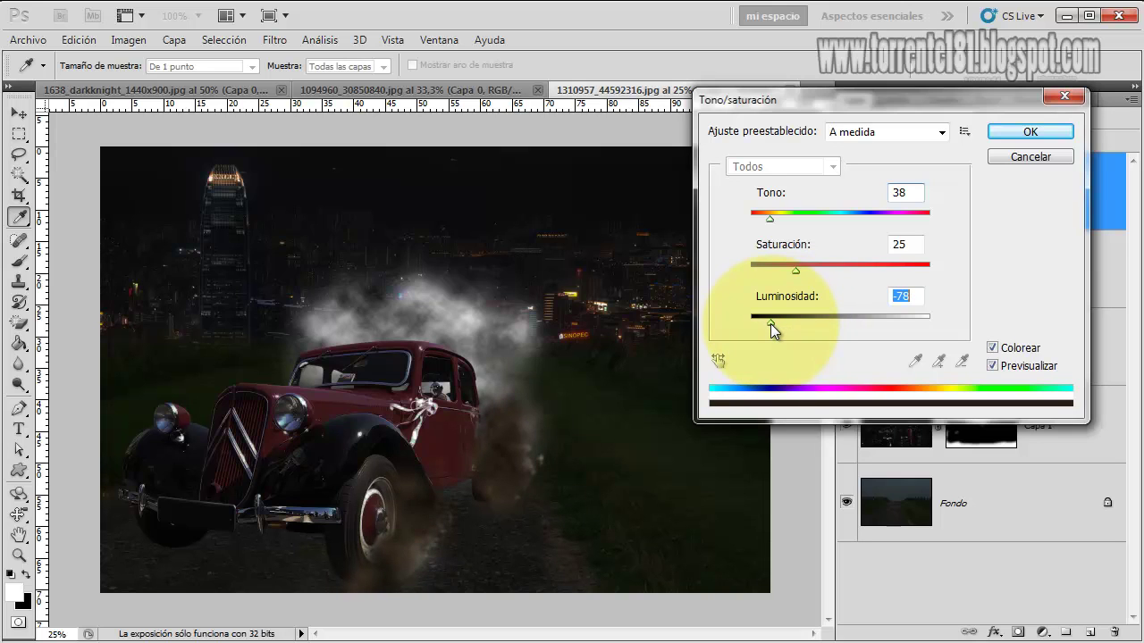
click(1029, 131)
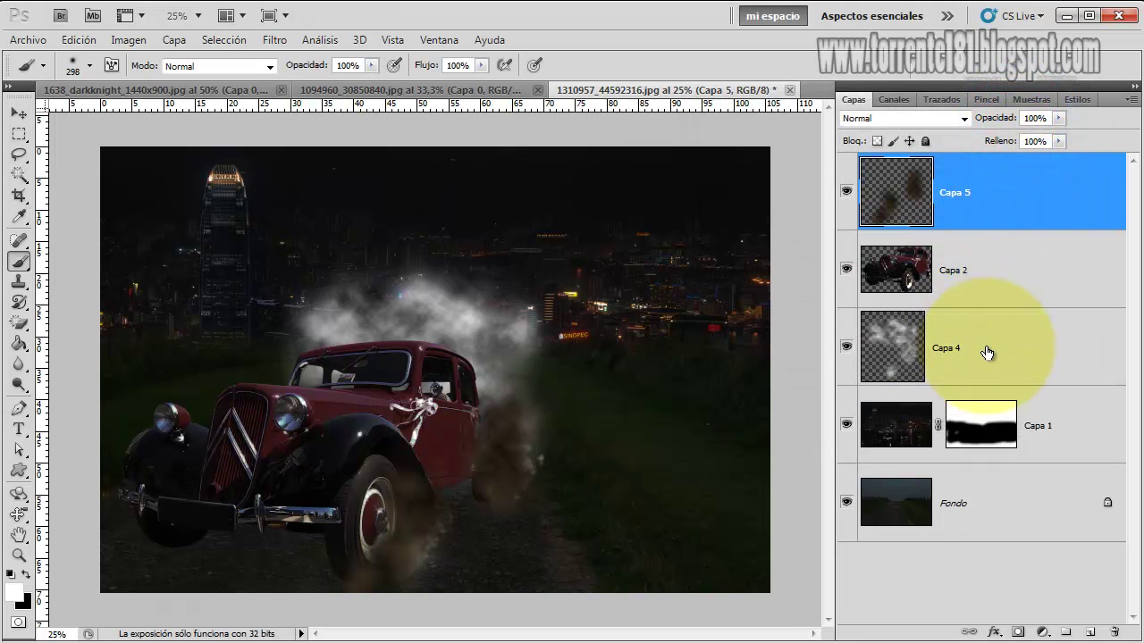
Colorize Capa 4's smoke brown with Tono/saturación: hue 34, saturation 26, lightness -76.
click(987, 350)
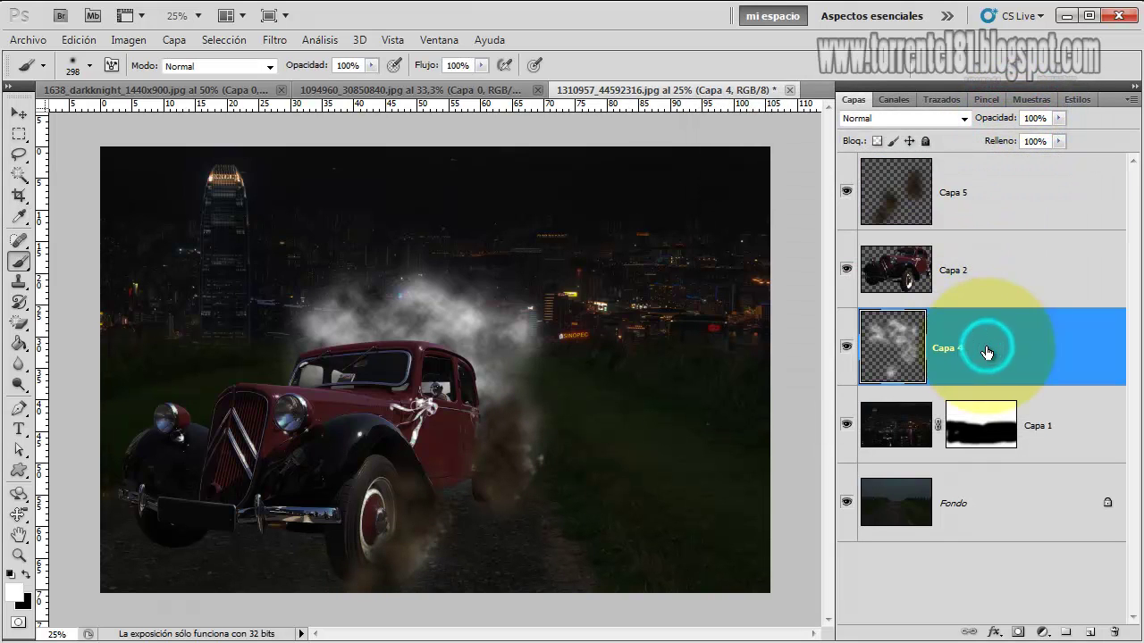
click(128, 40)
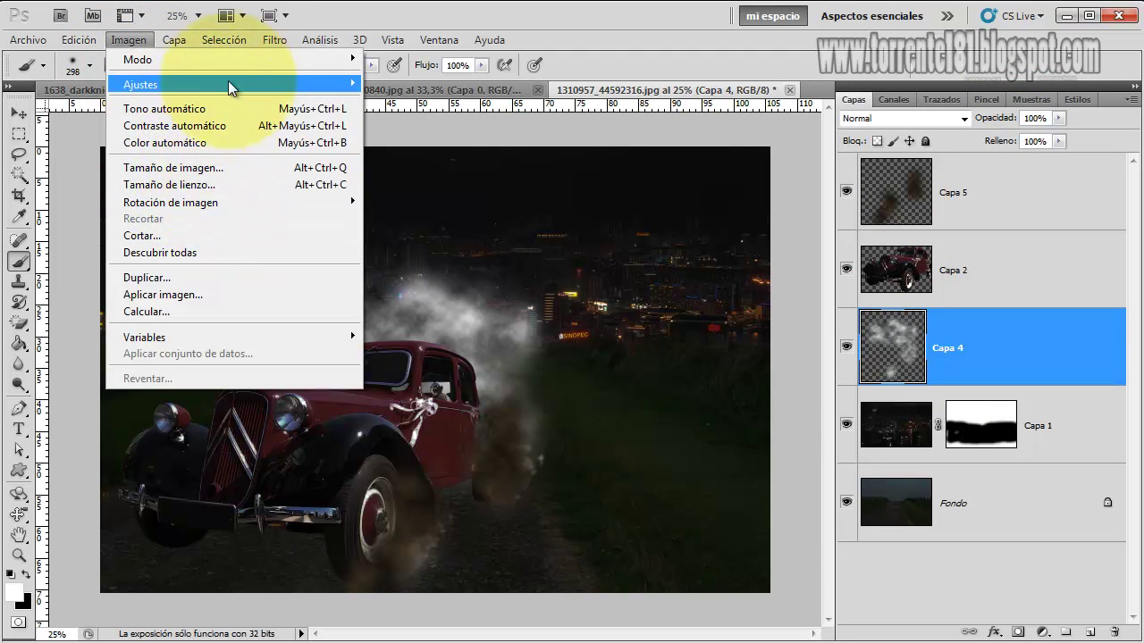
mouse_move(232, 84)
click(420, 176)
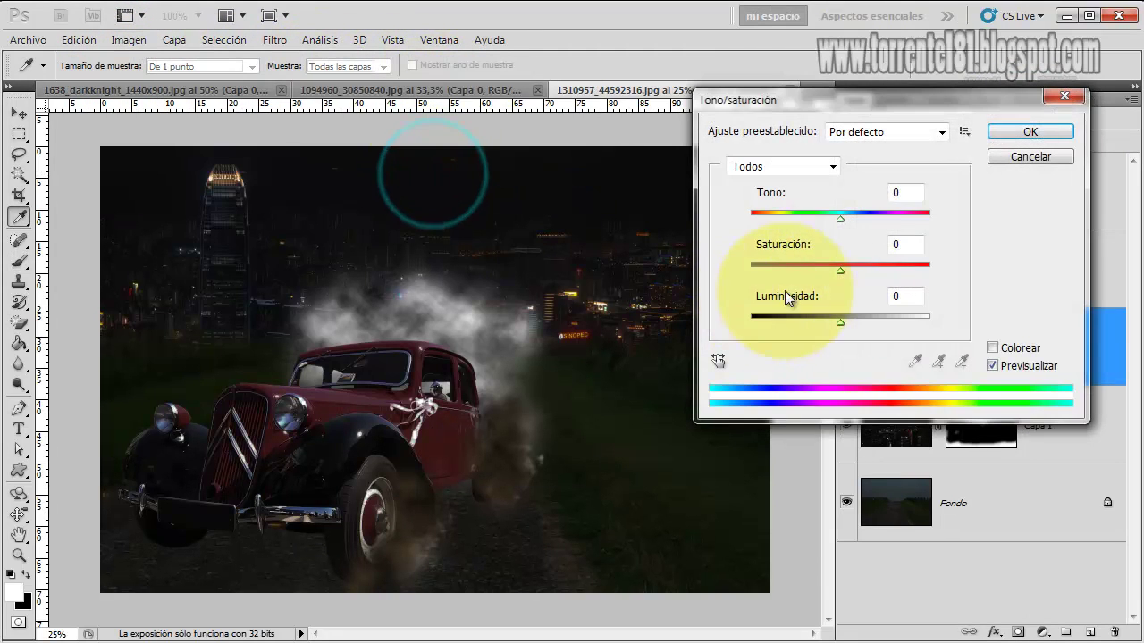
click(992, 349)
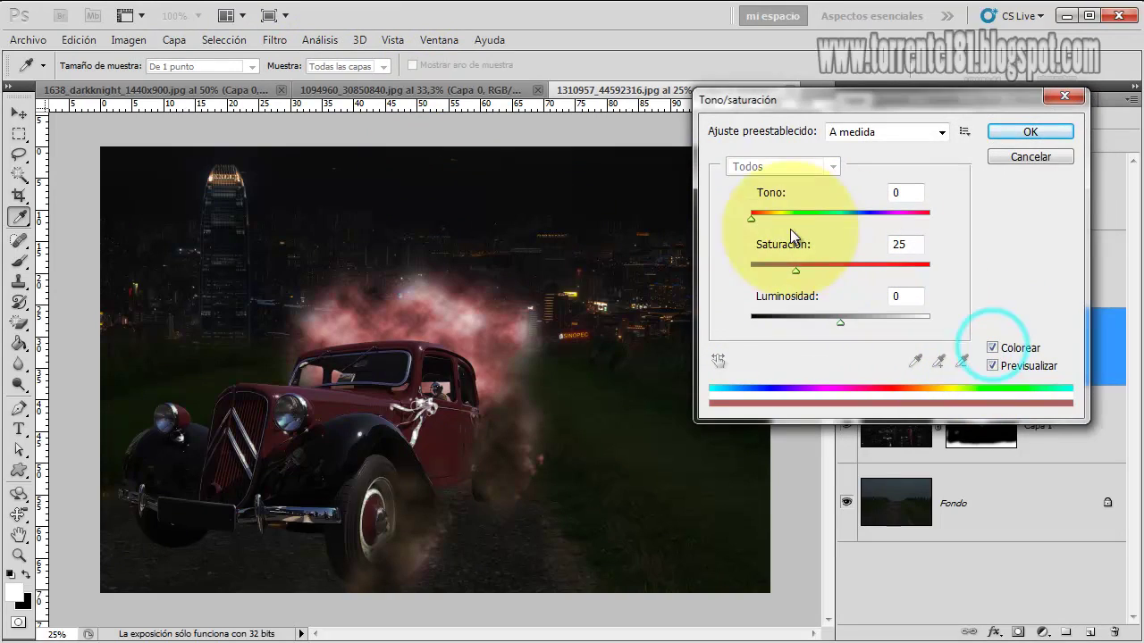
drag(754, 222, 767, 220)
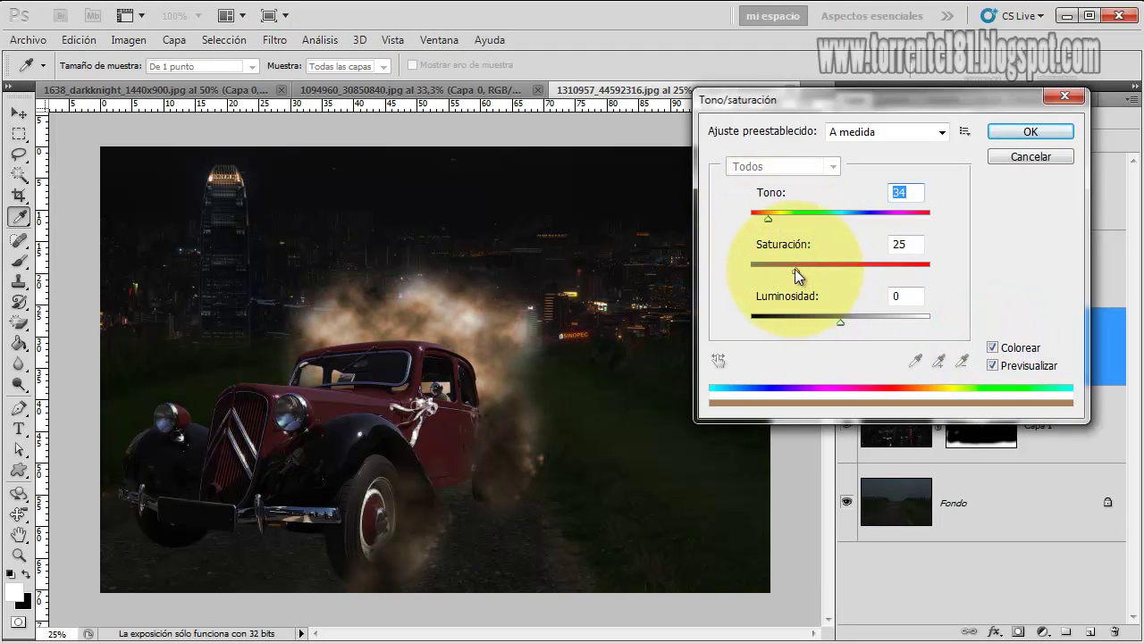
drag(839, 322, 772, 321)
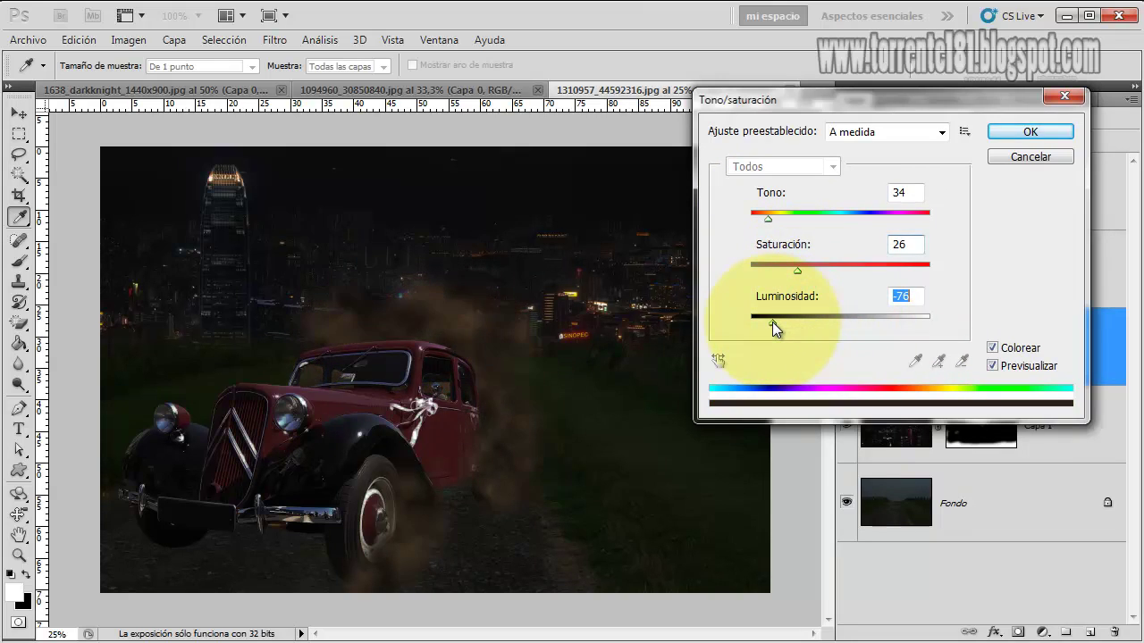
click(995, 133)
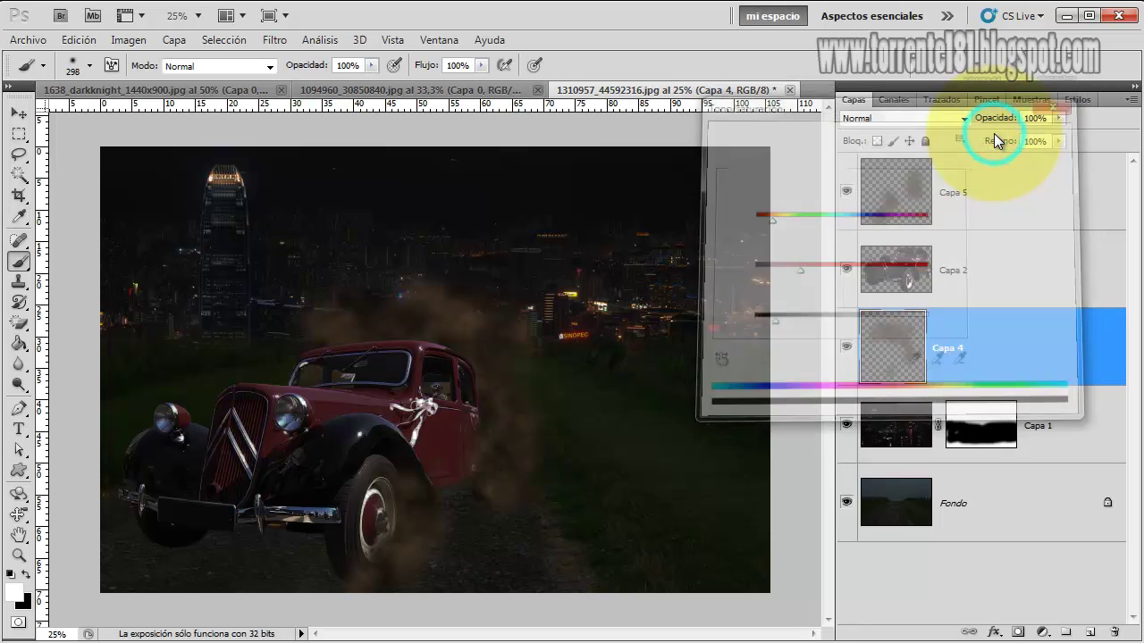
Lower Capa 5's fill to about 72% and Capa 4's fill to 80%.
click(982, 199)
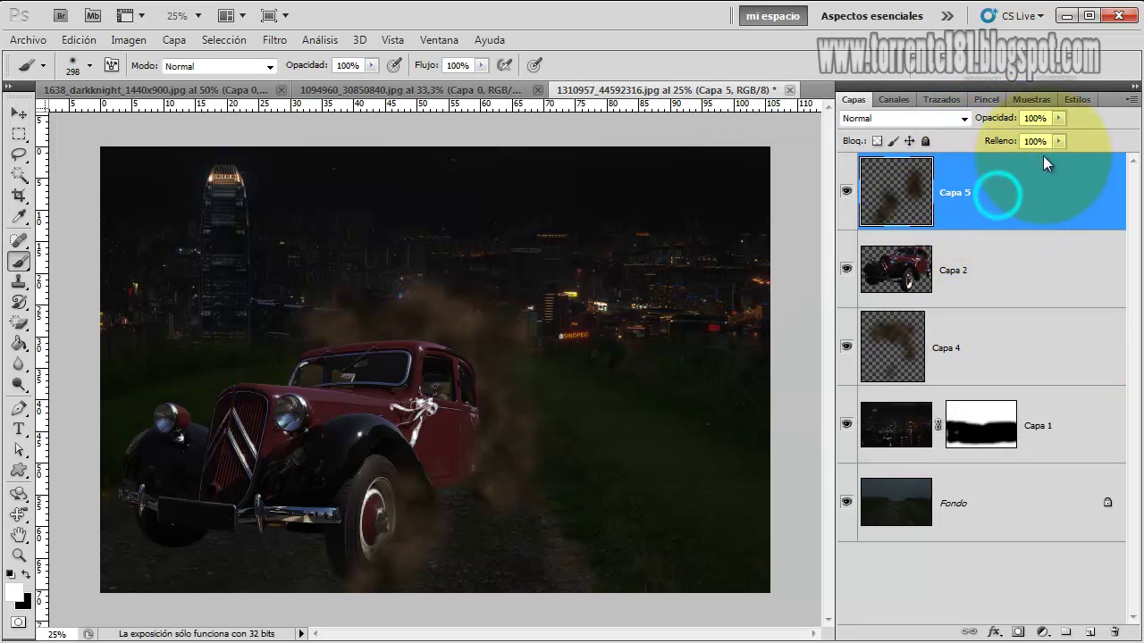
click(1058, 142)
drag(1048, 161, 1033, 162)
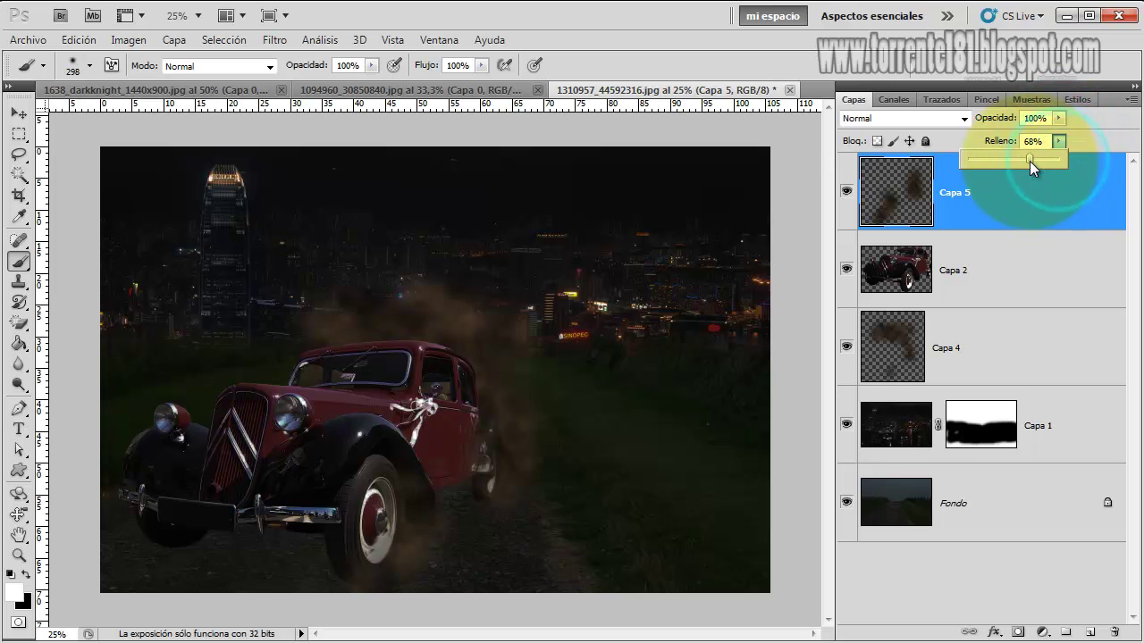
click(990, 329)
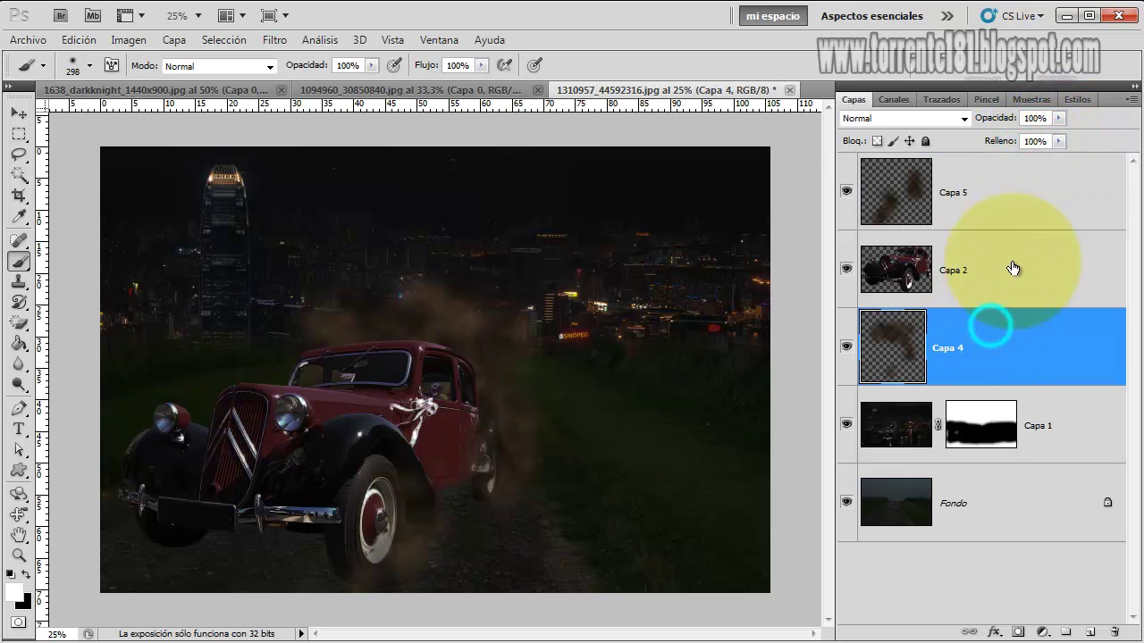
drag(1057, 157, 1041, 158)
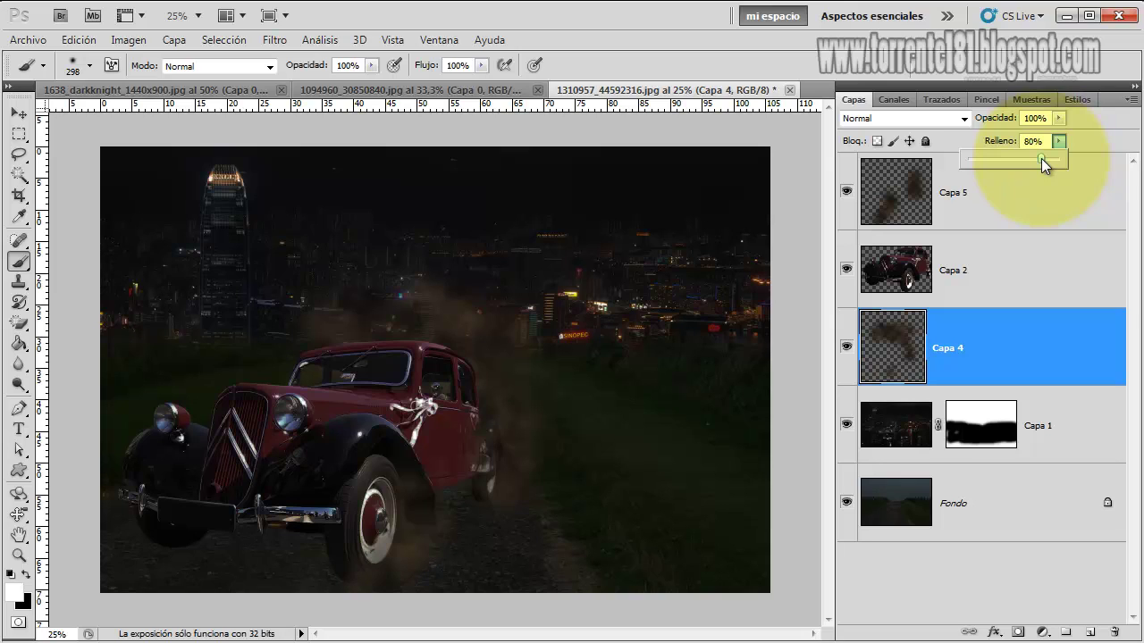
click(1019, 197)
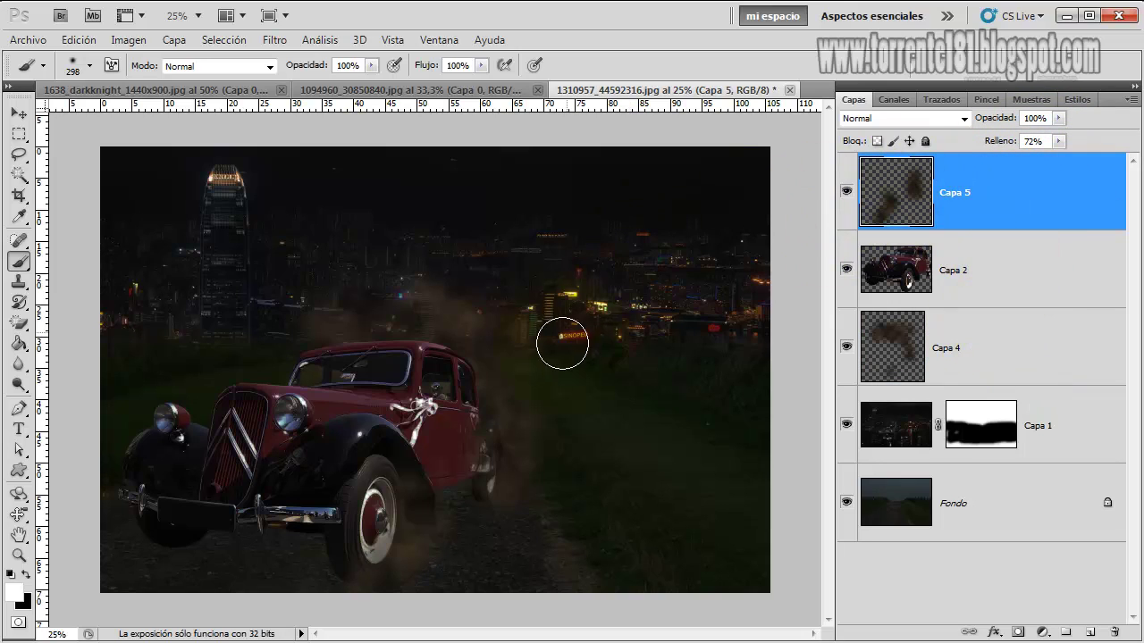
click(1044, 633)
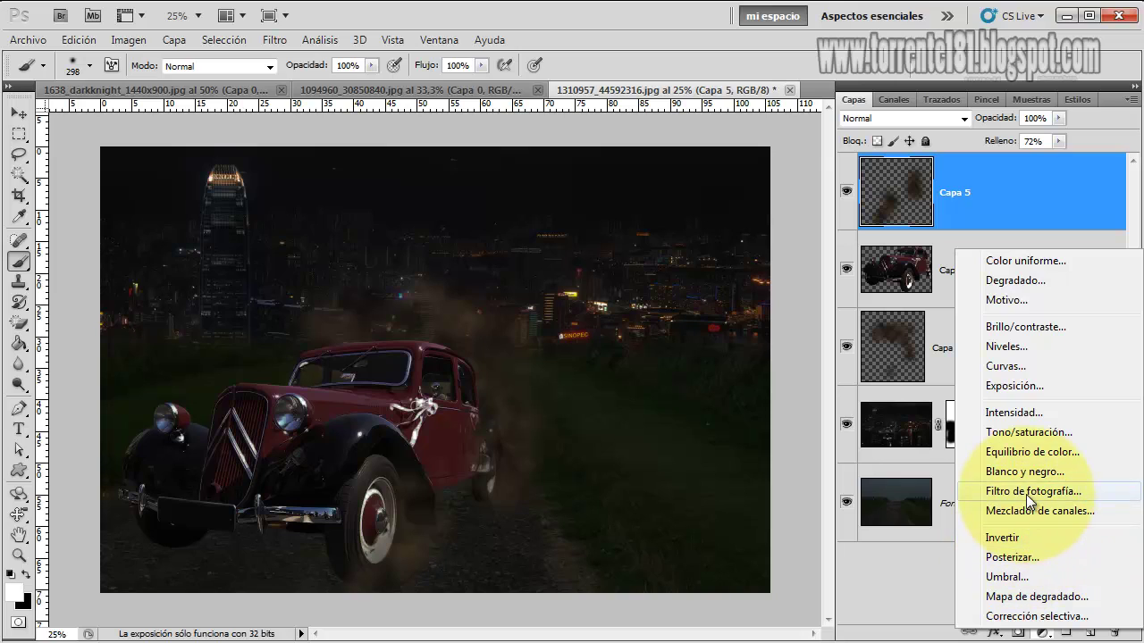
Add a Tono/saturación adjustment layer with saturation -50 to desaturate the scene.
click(1016, 433)
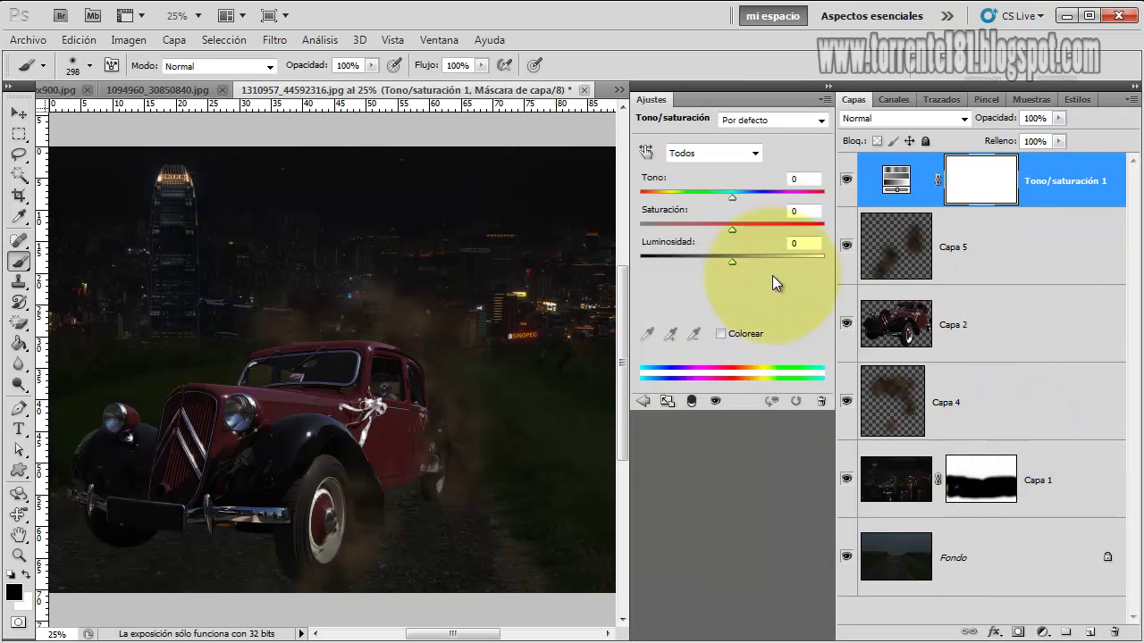
drag(733, 225, 685, 228)
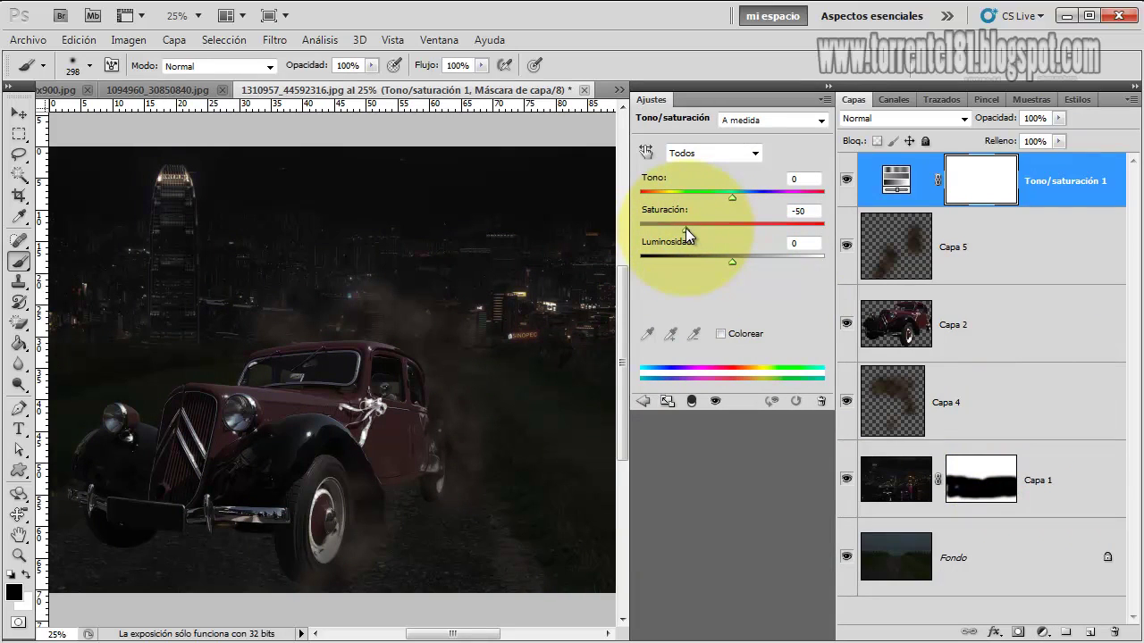
right_click(740, 96)
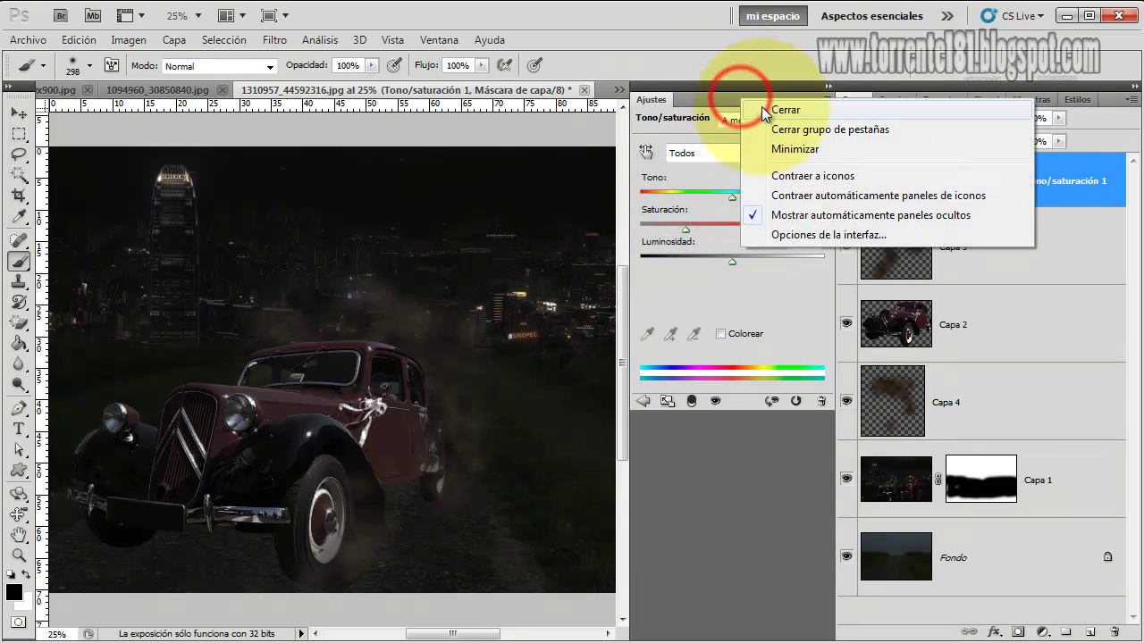
click(784, 110)
Add a Filtro de fotografía layer using Filtro frío (80) at about 29% density.
click(1042, 632)
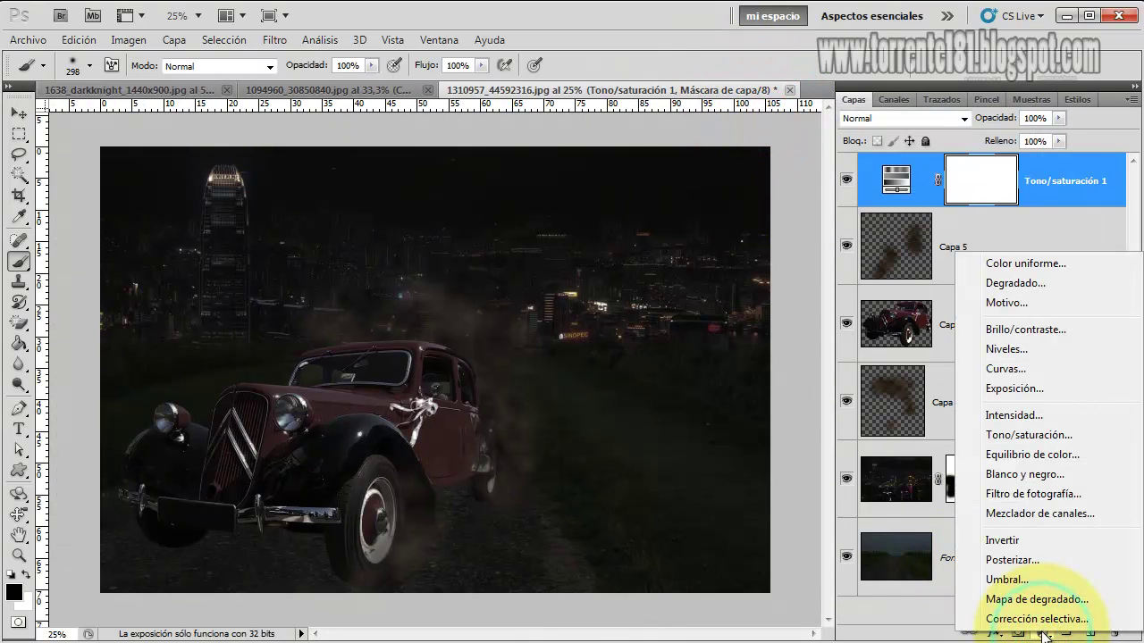
click(1027, 492)
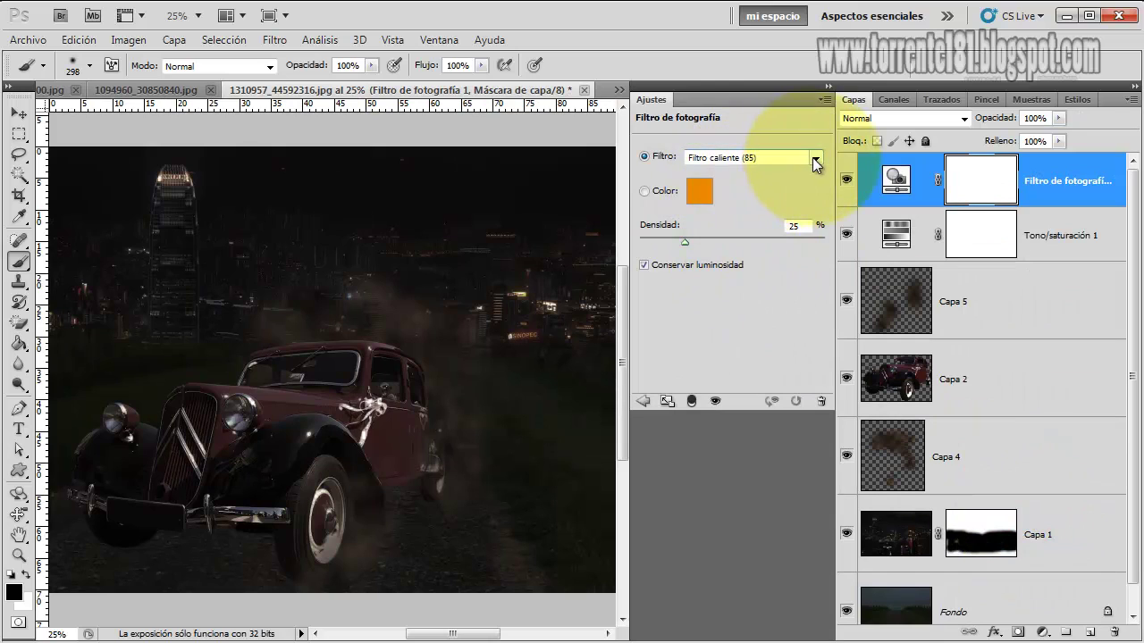
click(815, 159)
click(757, 217)
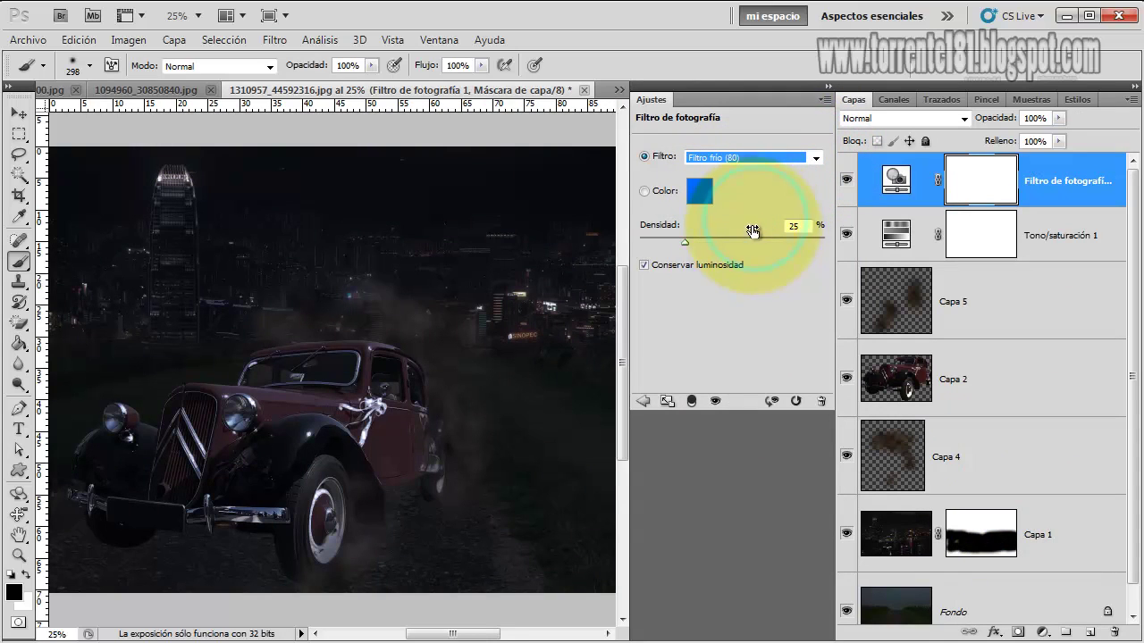
drag(684, 241, 697, 242)
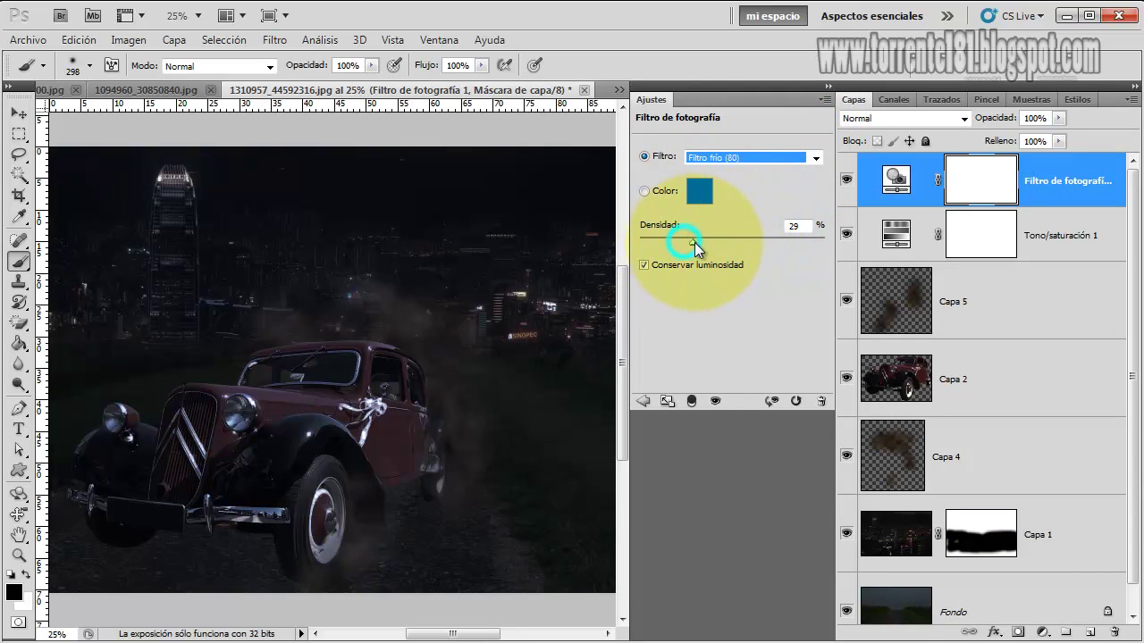
right_click(749, 102)
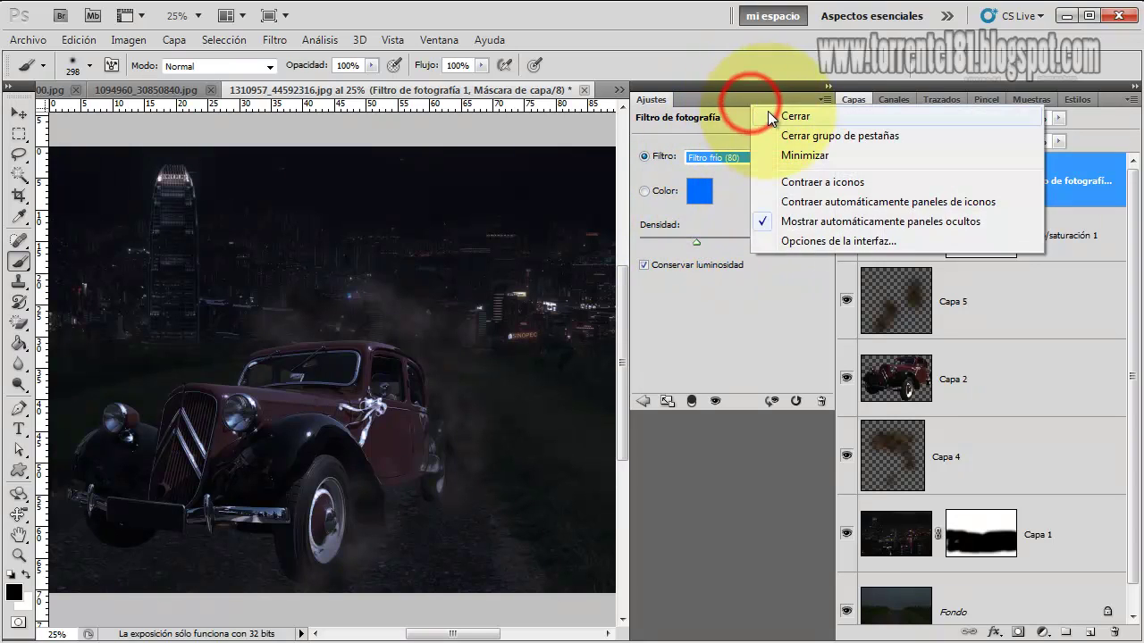
click(774, 116)
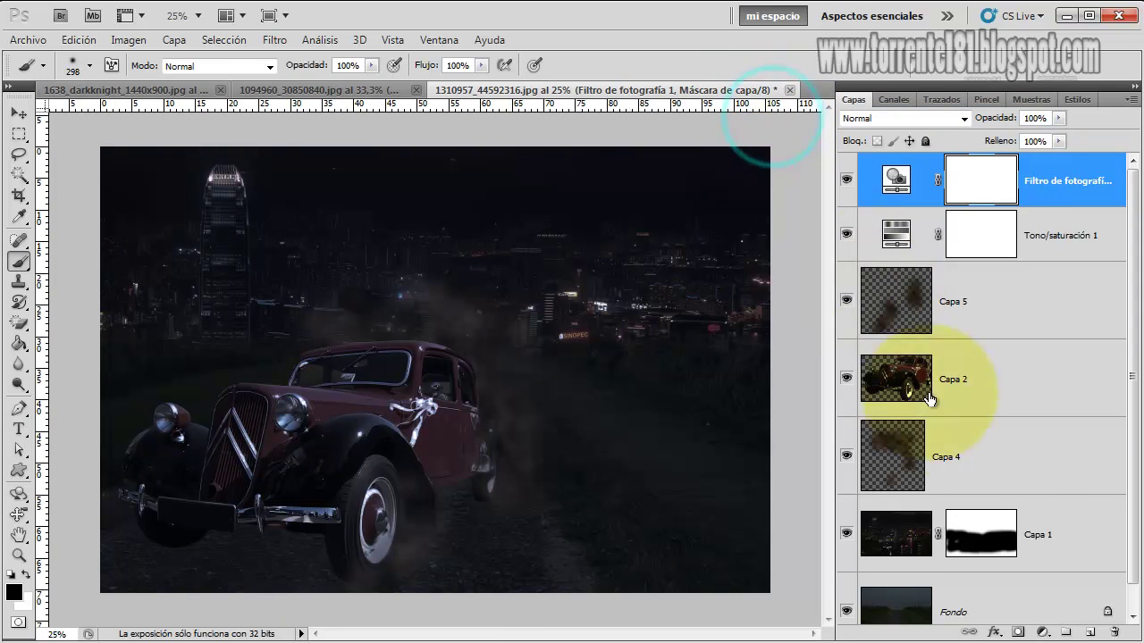
Add a Curves adjustment layer with a point raised to output 202 / input 184, then close the Adjustments panel.
click(1043, 632)
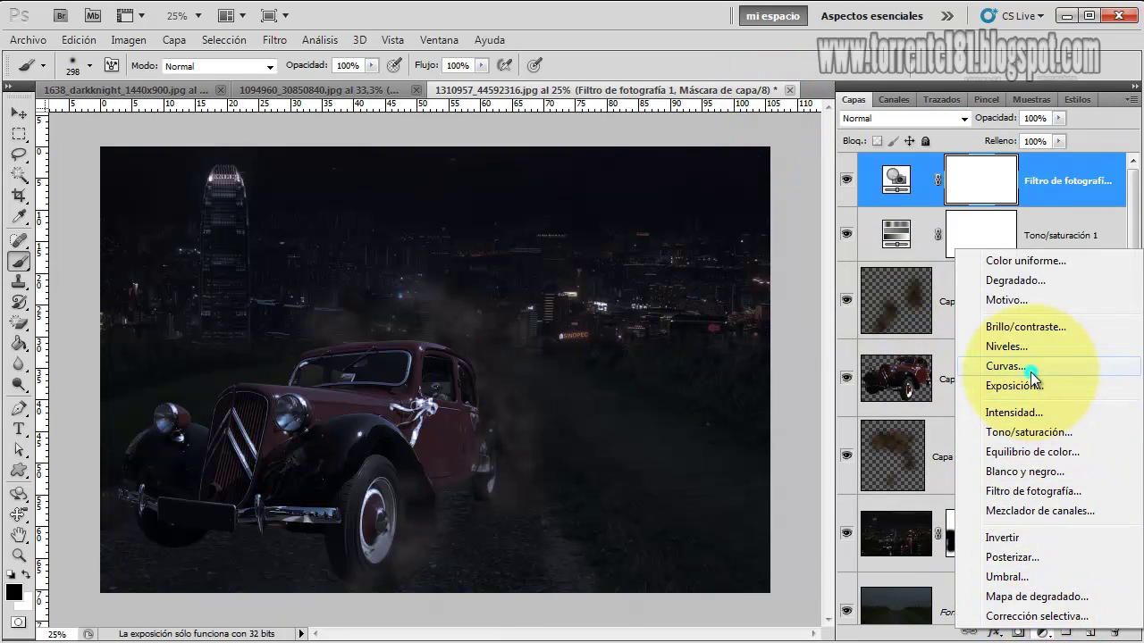
click(1004, 366)
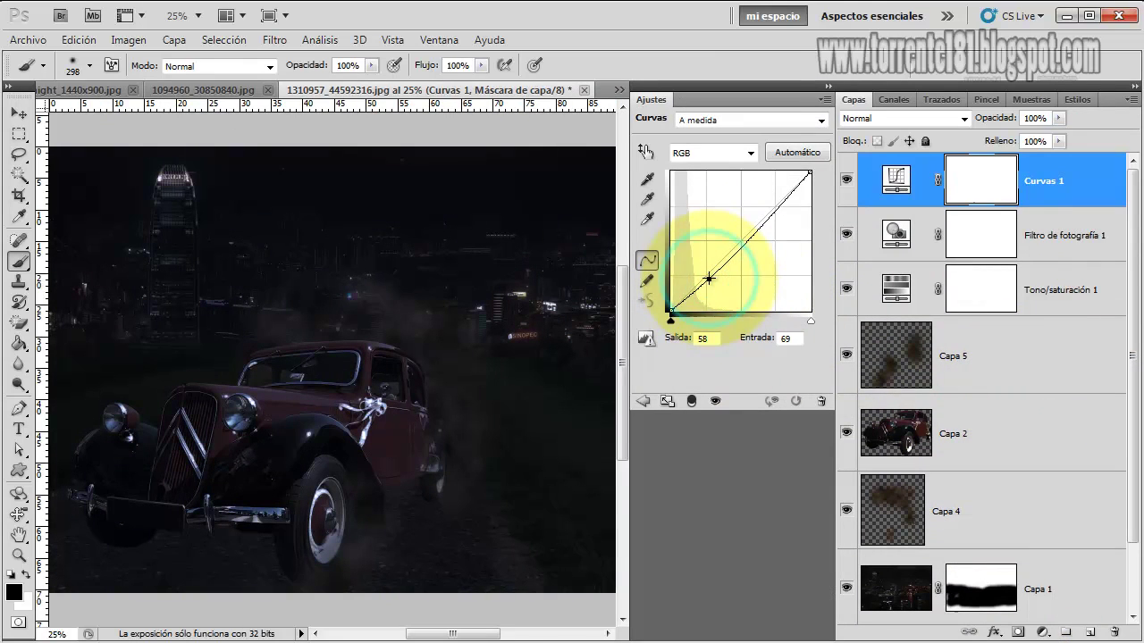
drag(775, 206, 773, 200)
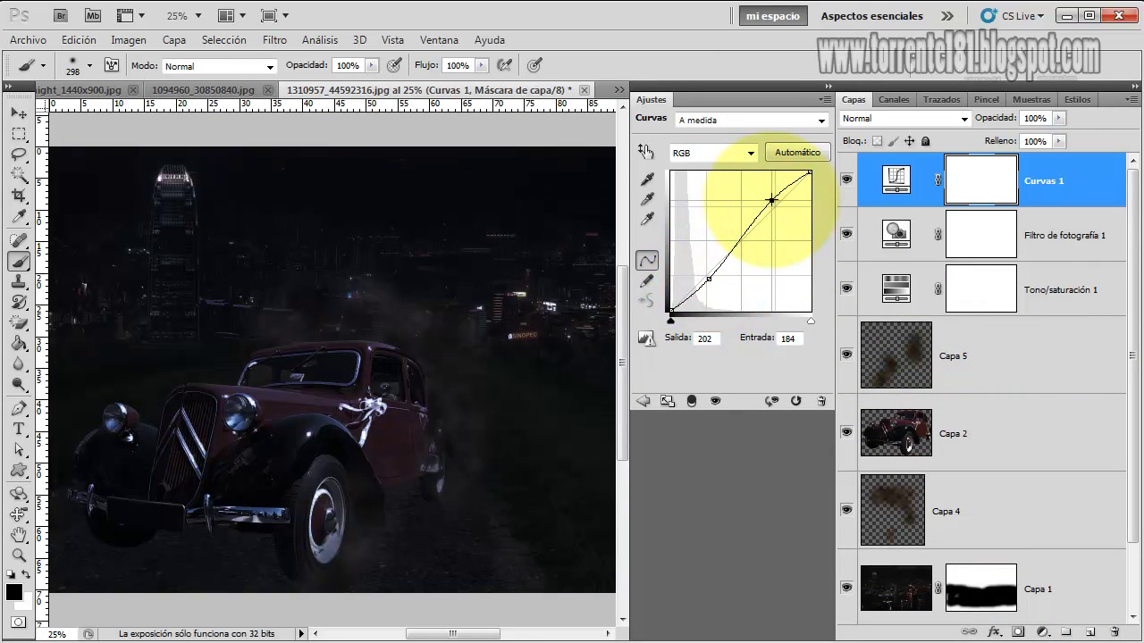
right_click(753, 95)
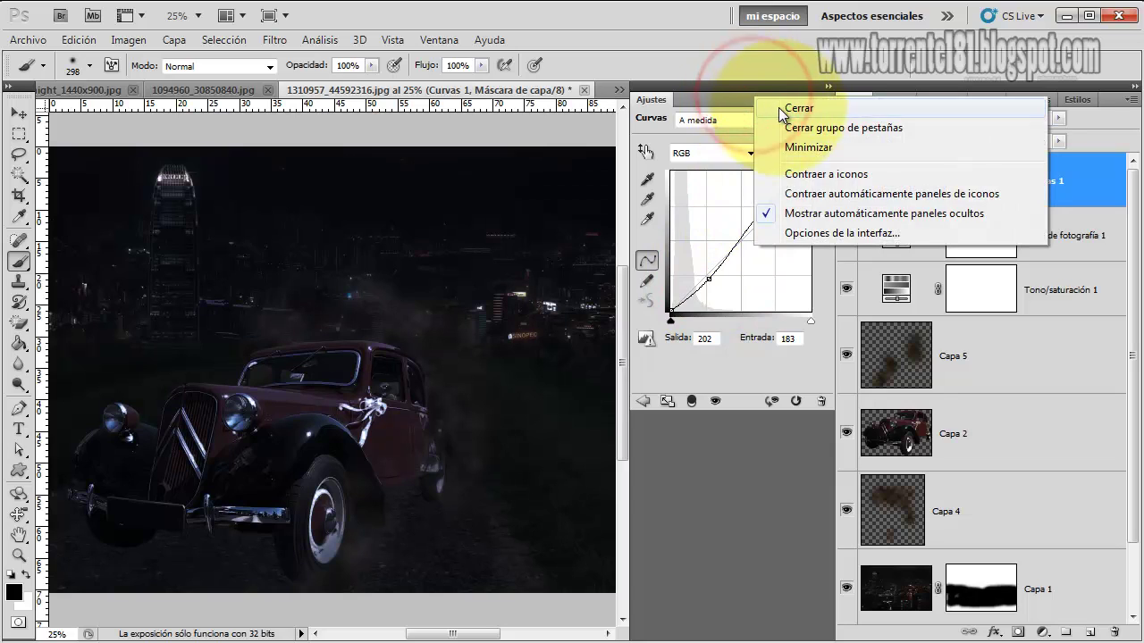
click(778, 107)
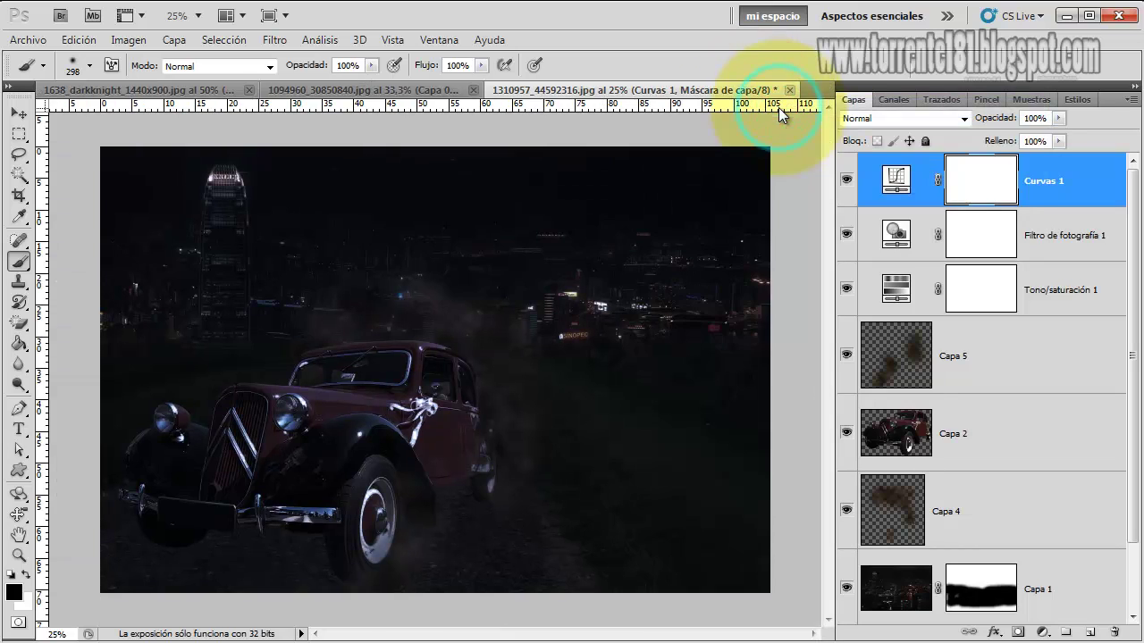
click(1042, 632)
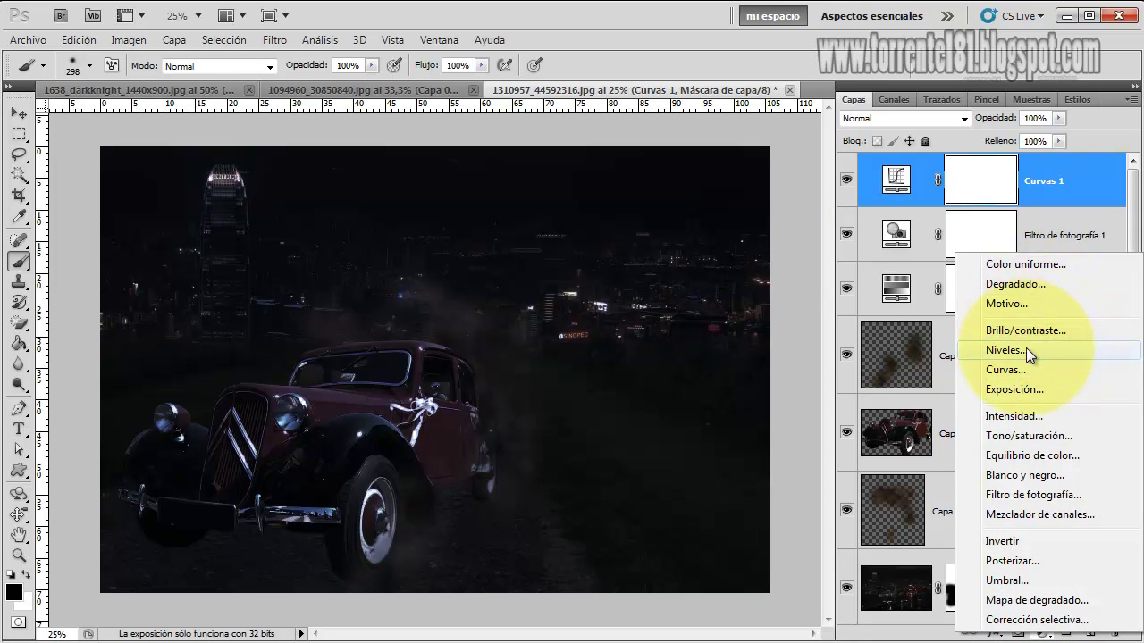
Add a Levels adjustment layer with input levels 11, 1.27 and 223, then close the Adjustments panel.
click(1006, 350)
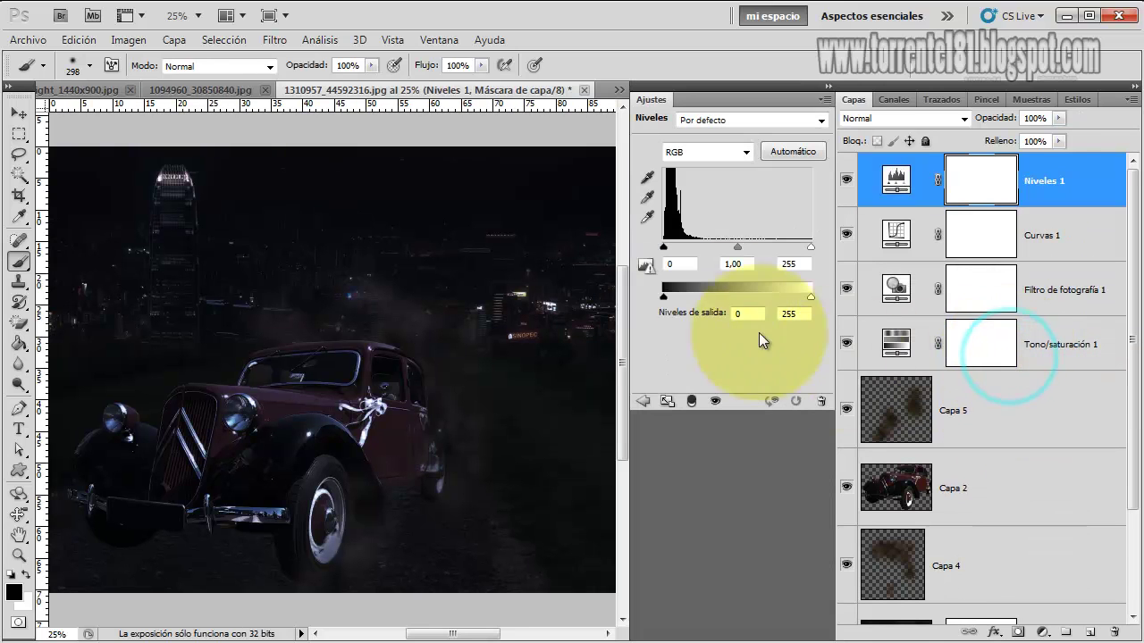
drag(665, 248, 670, 248)
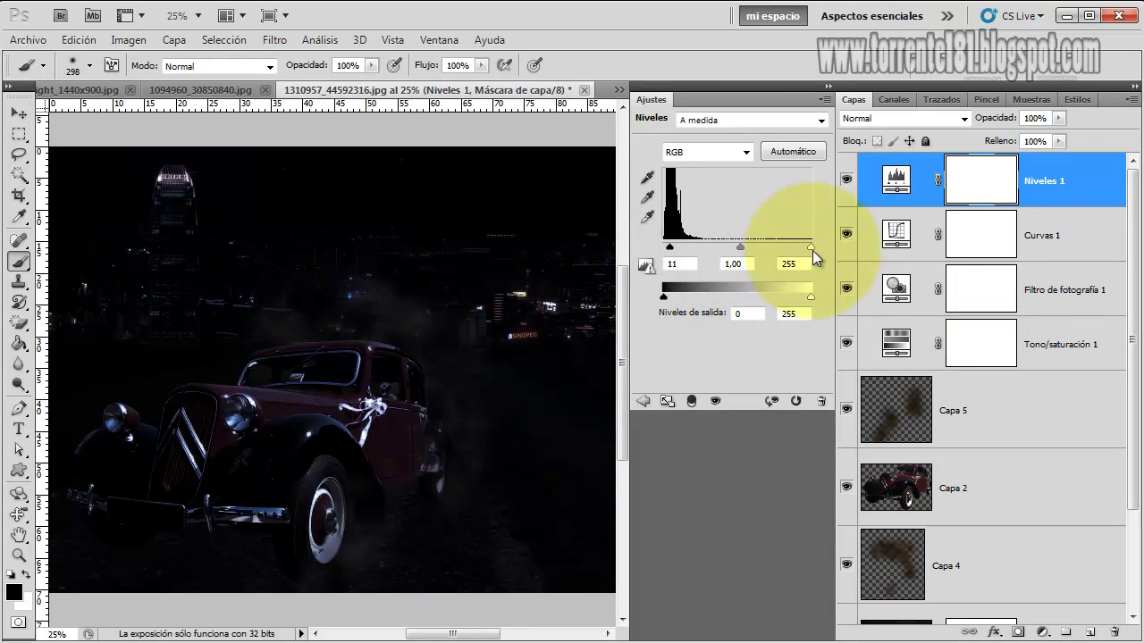
drag(810, 249, 720, 247)
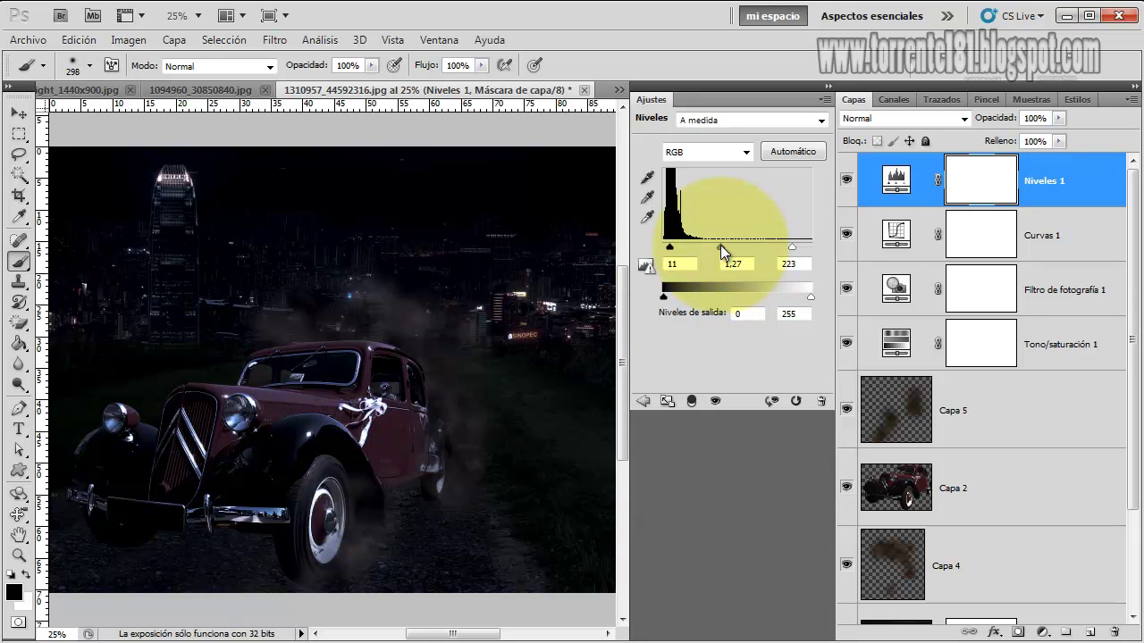
right_click(750, 97)
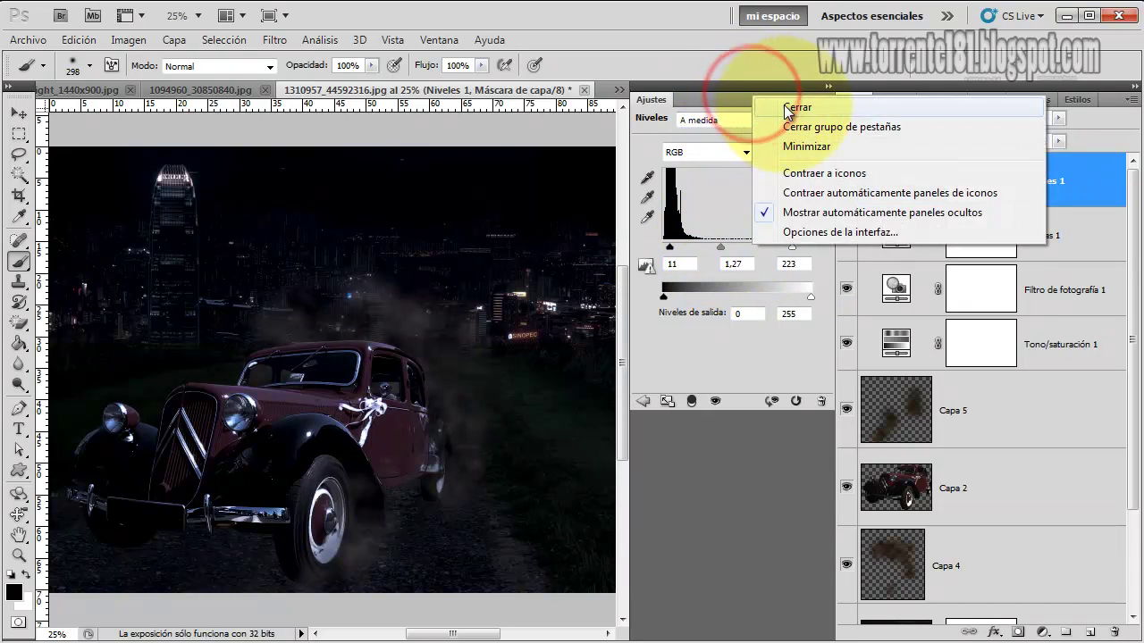
click(784, 106)
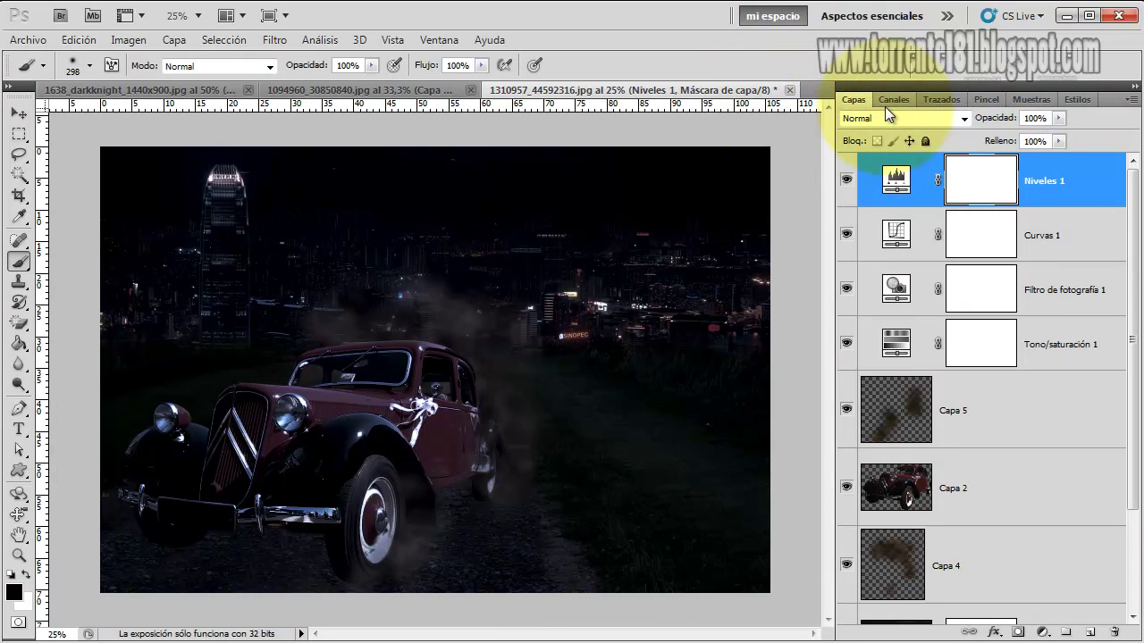